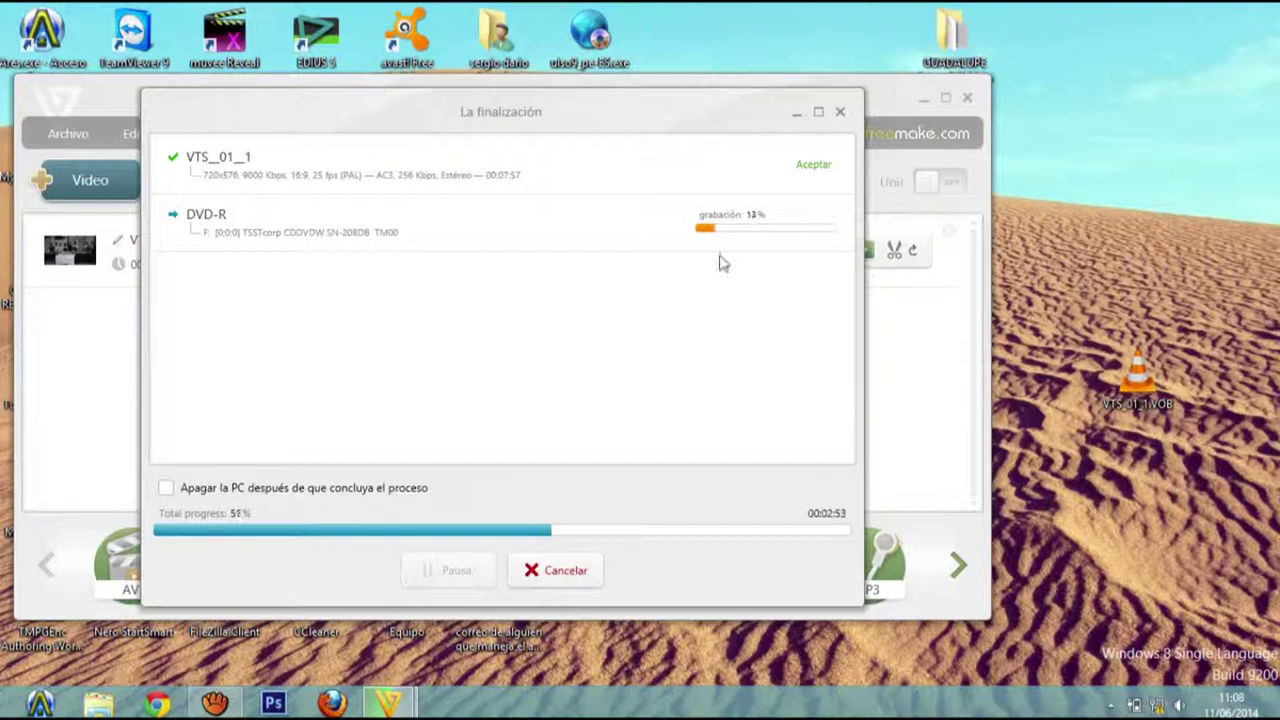
# Step: Decline burning another copy of the finished DVD and close Freemake Video Converter
pyautogui.click(797, 114)
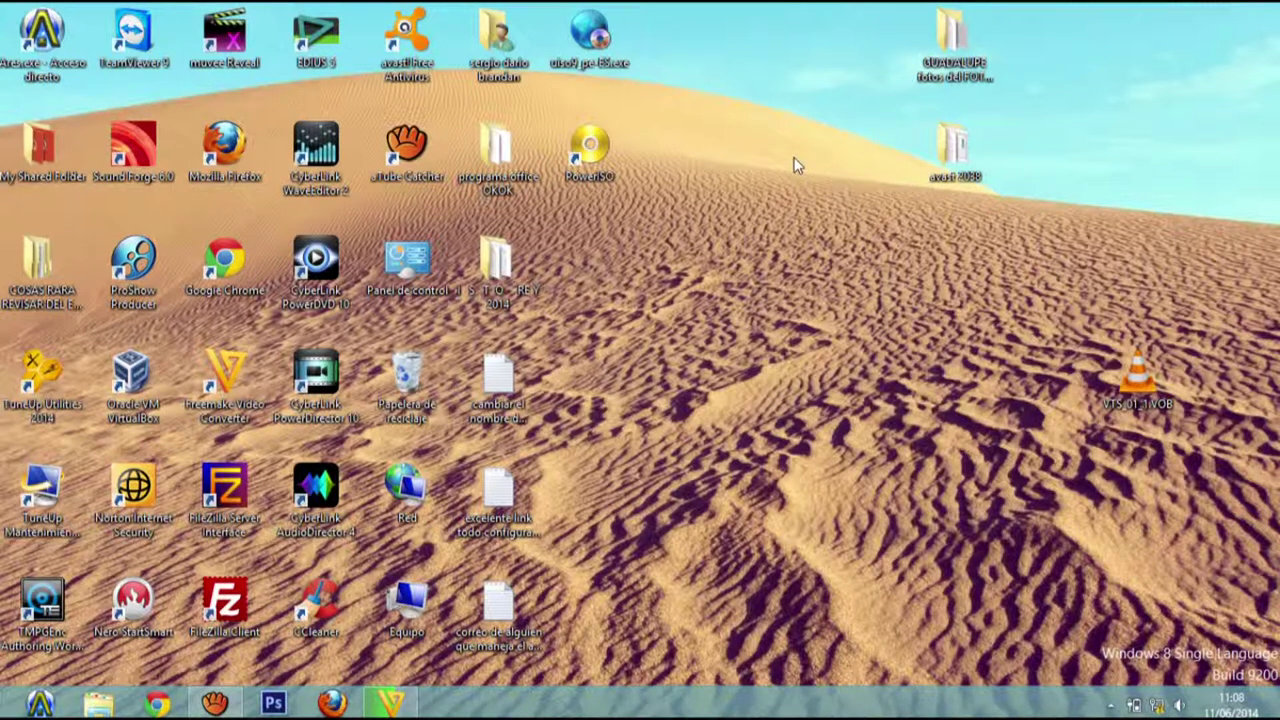
pyautogui.click(968, 147)
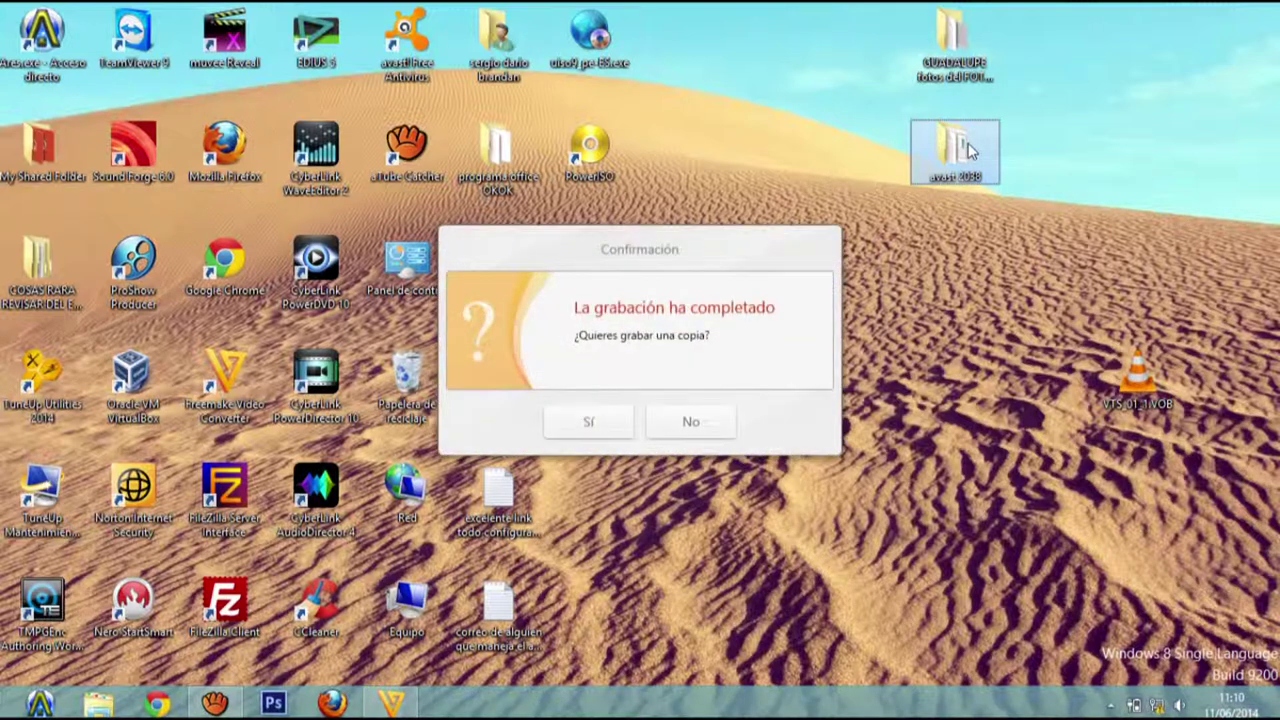
pyautogui.click(394, 704)
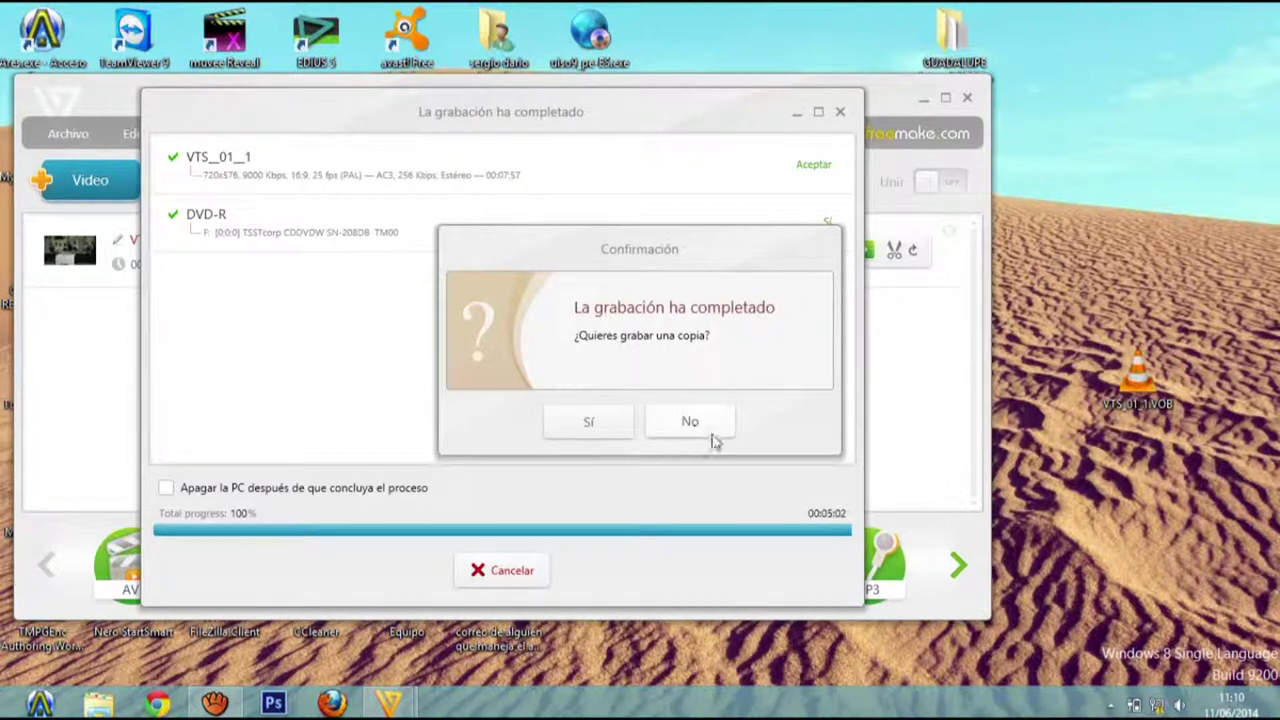
pyautogui.click(688, 424)
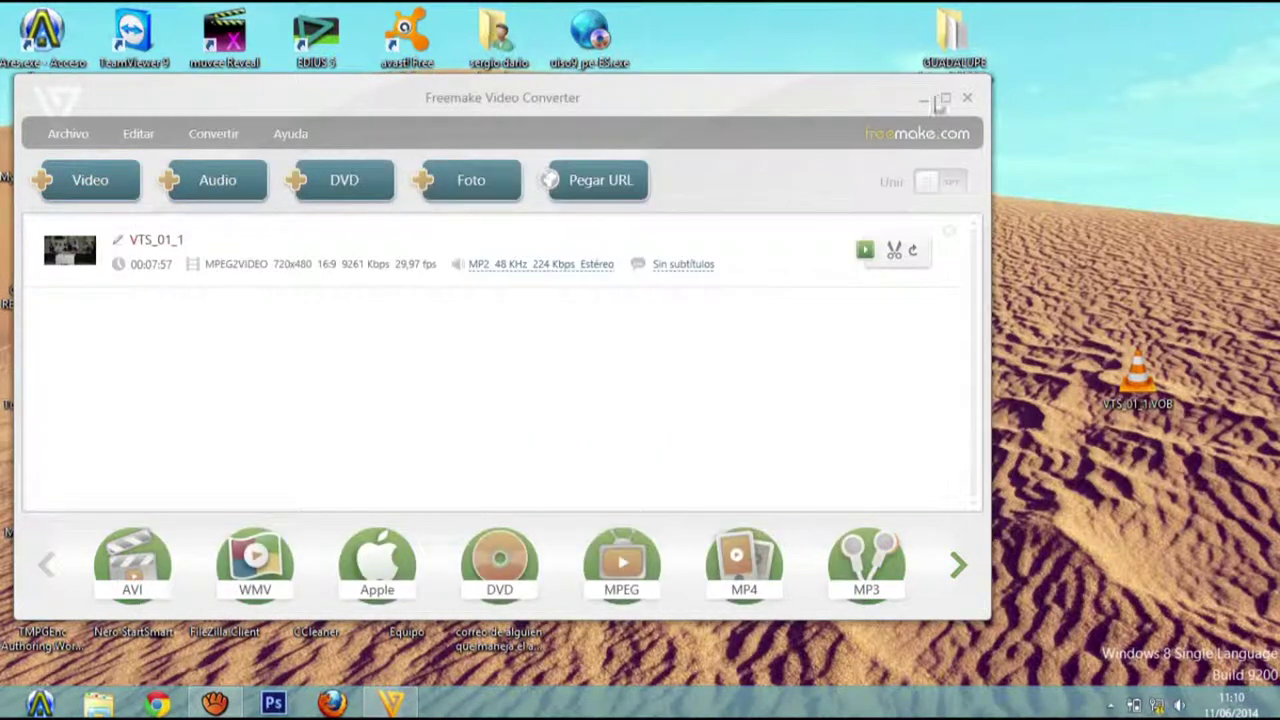
pyautogui.click(964, 98)
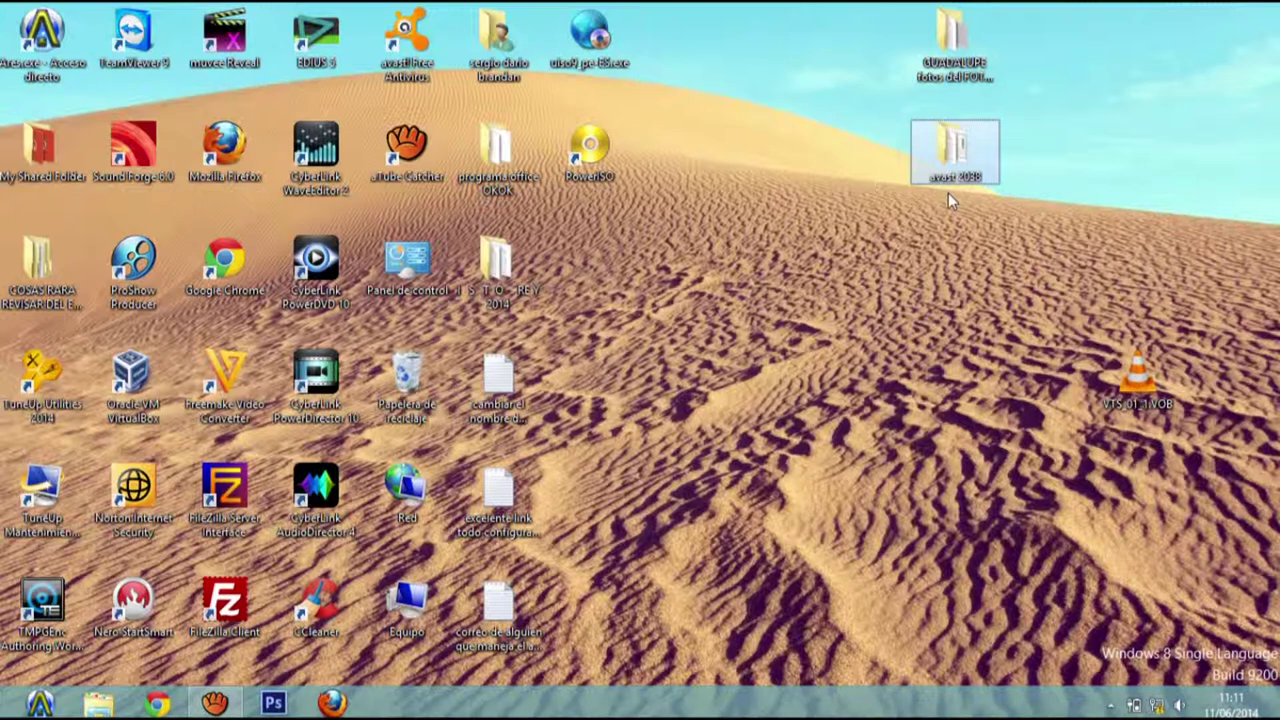
# Step: Open the avast file without extension from the desktop's avast 2038 folder in Bloc de notas
pyautogui.doubleClick(956, 165)
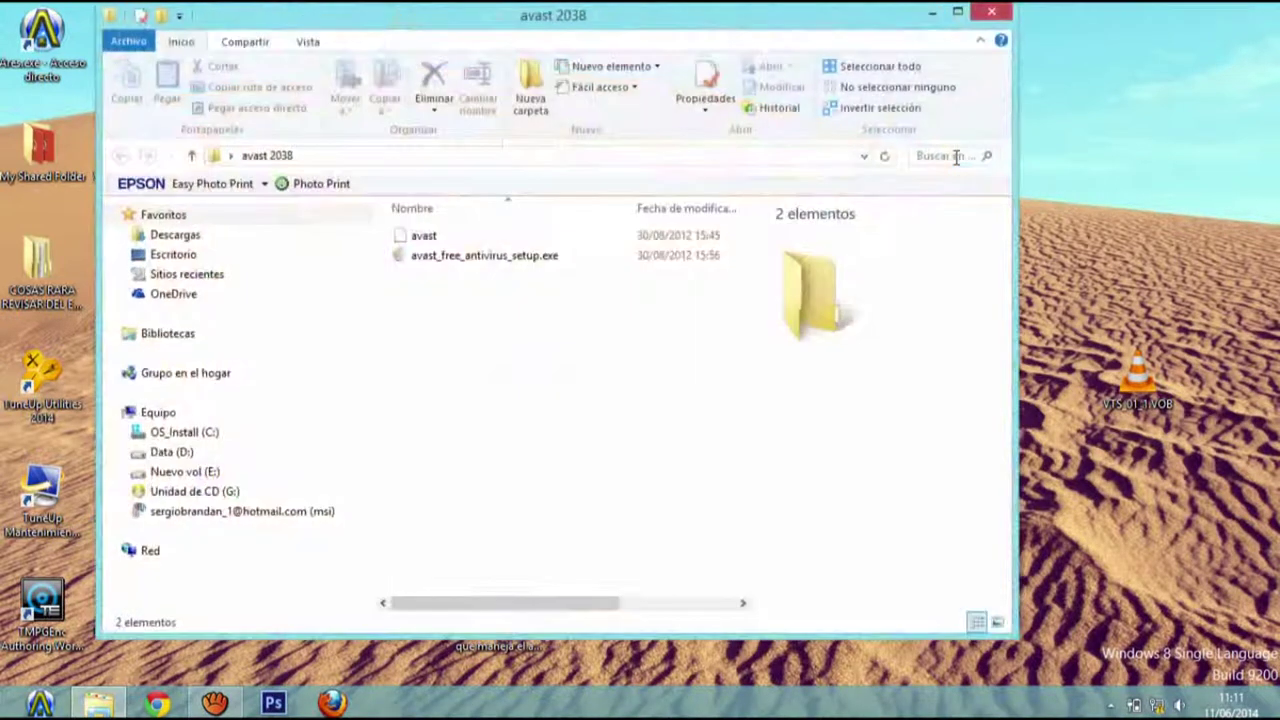
pyautogui.doubleClick(470, 238)
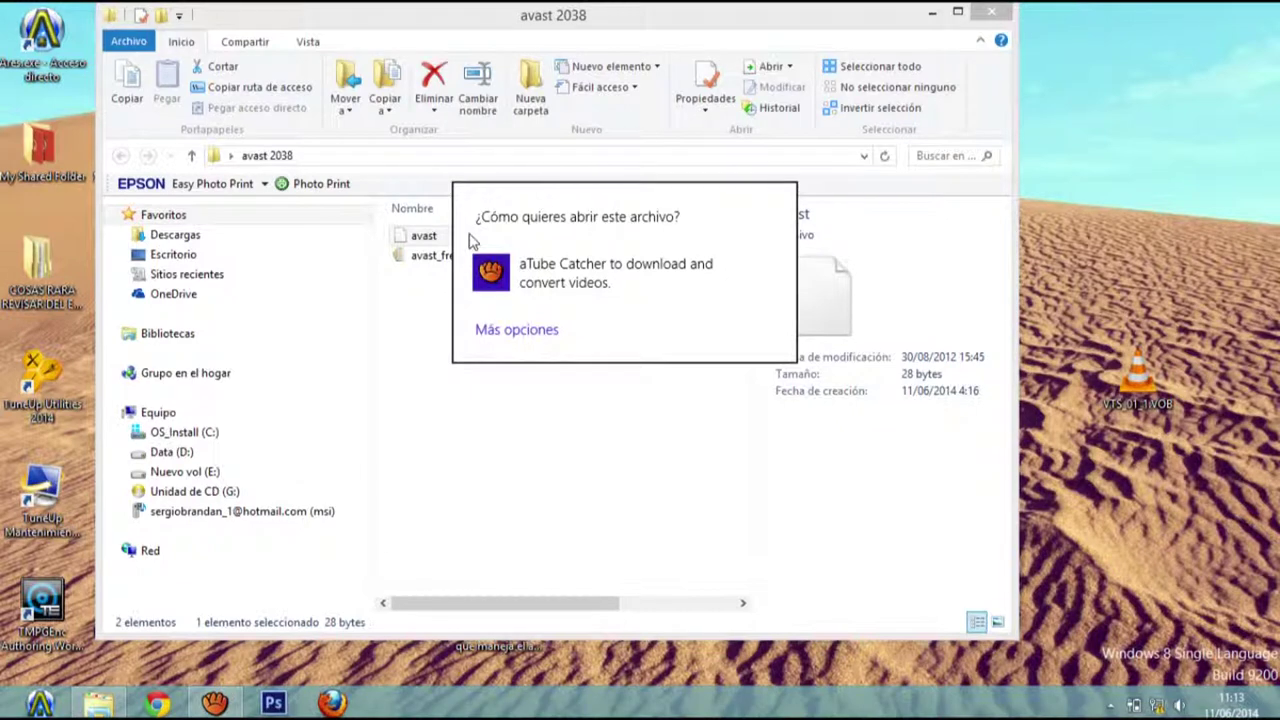
pyautogui.click(510, 475)
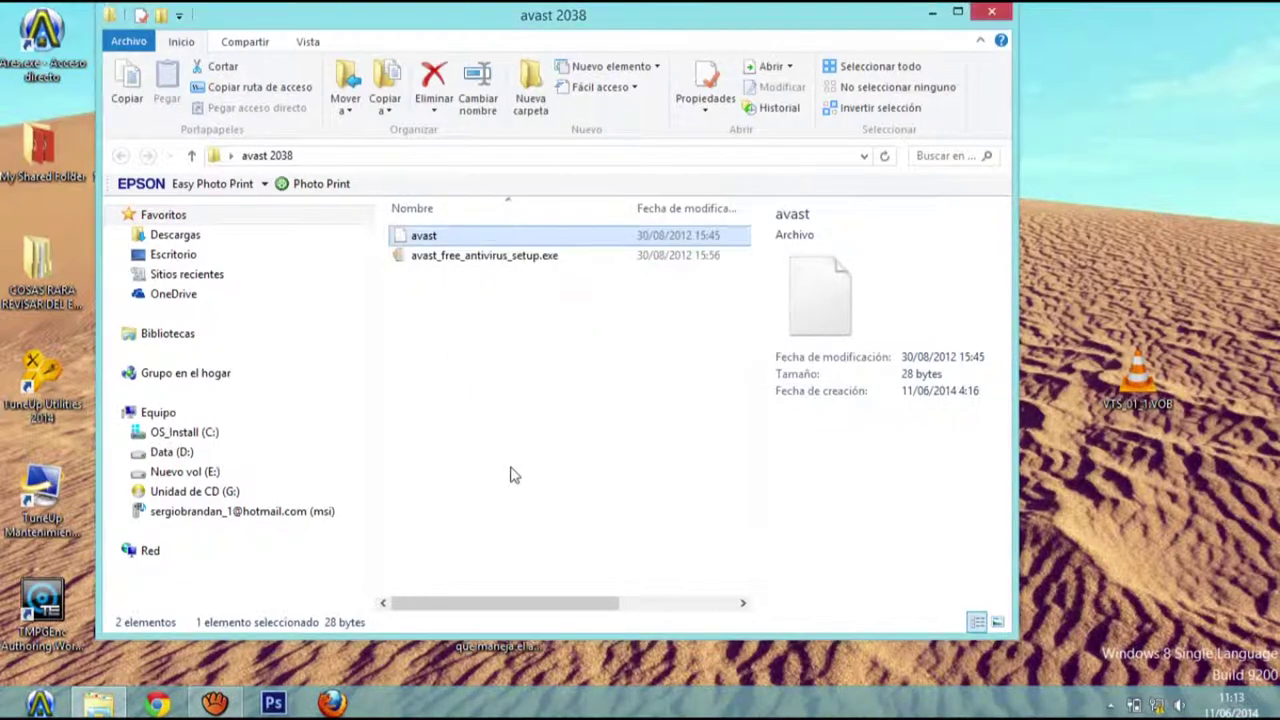
pyautogui.click(540, 265)
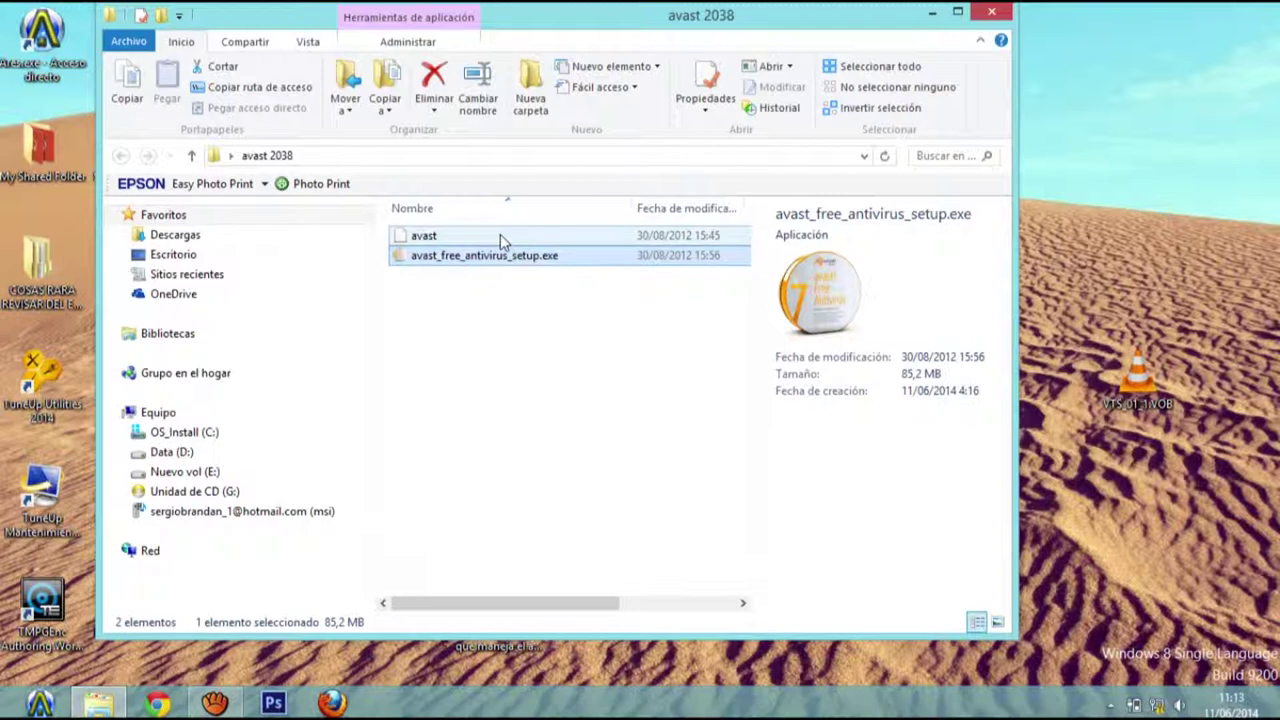
pyautogui.click(501, 238)
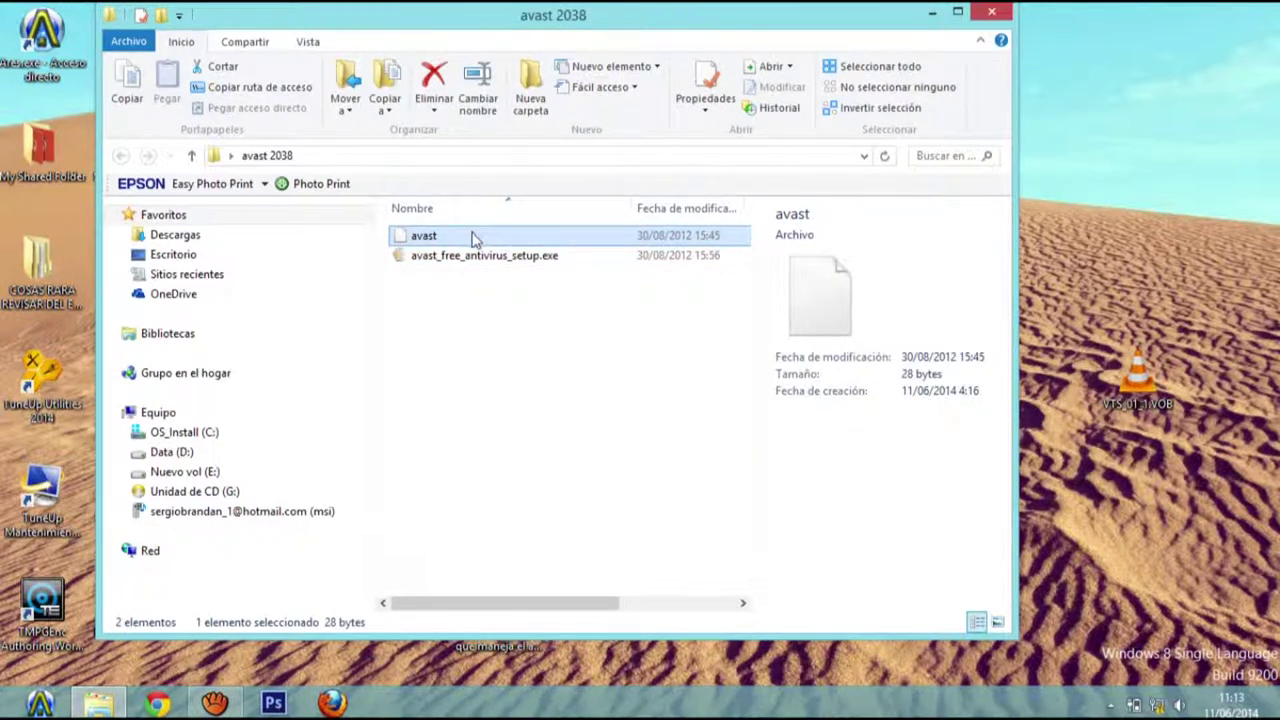
pyautogui.doubleClick(476, 239)
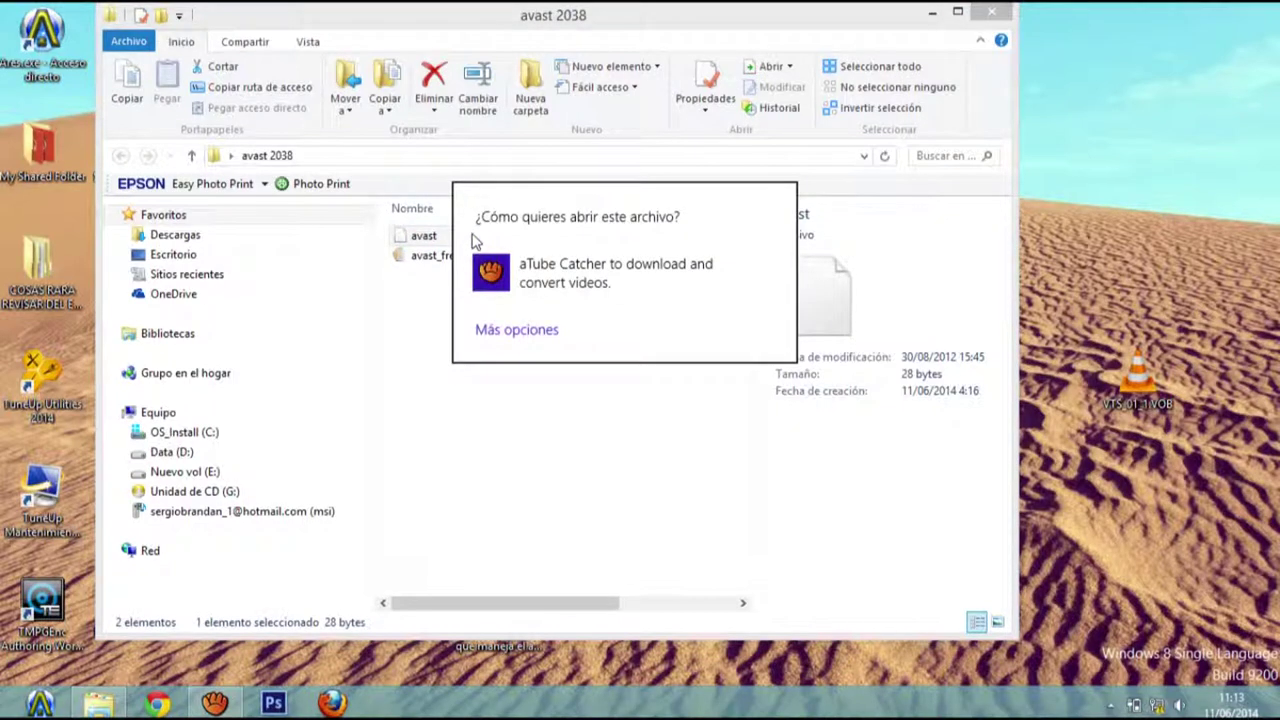
pyautogui.click(519, 331)
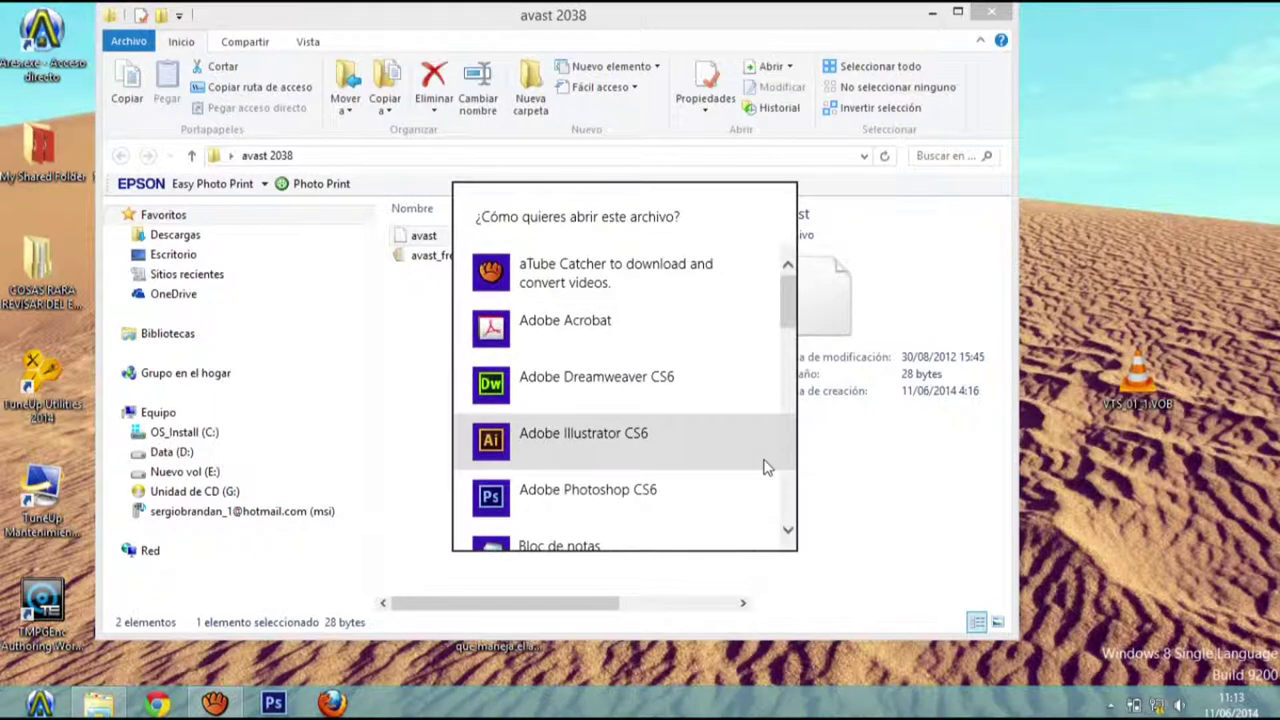
pyautogui.click(789, 533)
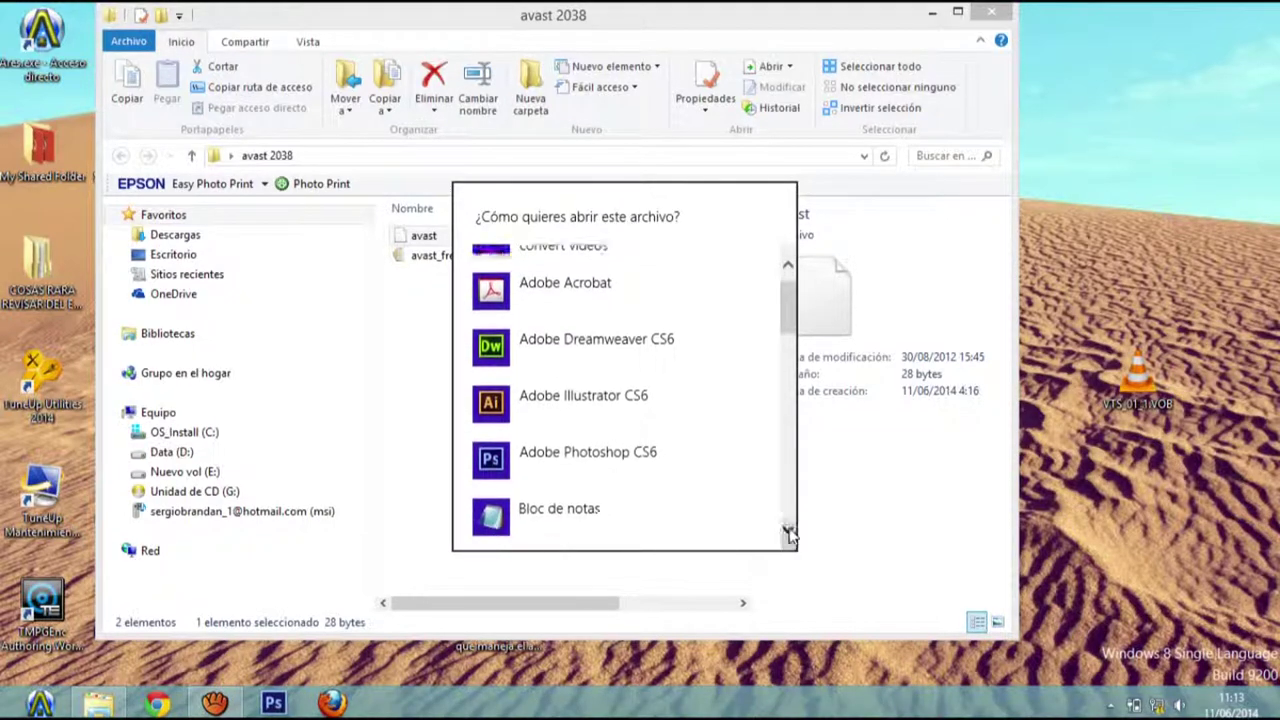
pyautogui.click(661, 504)
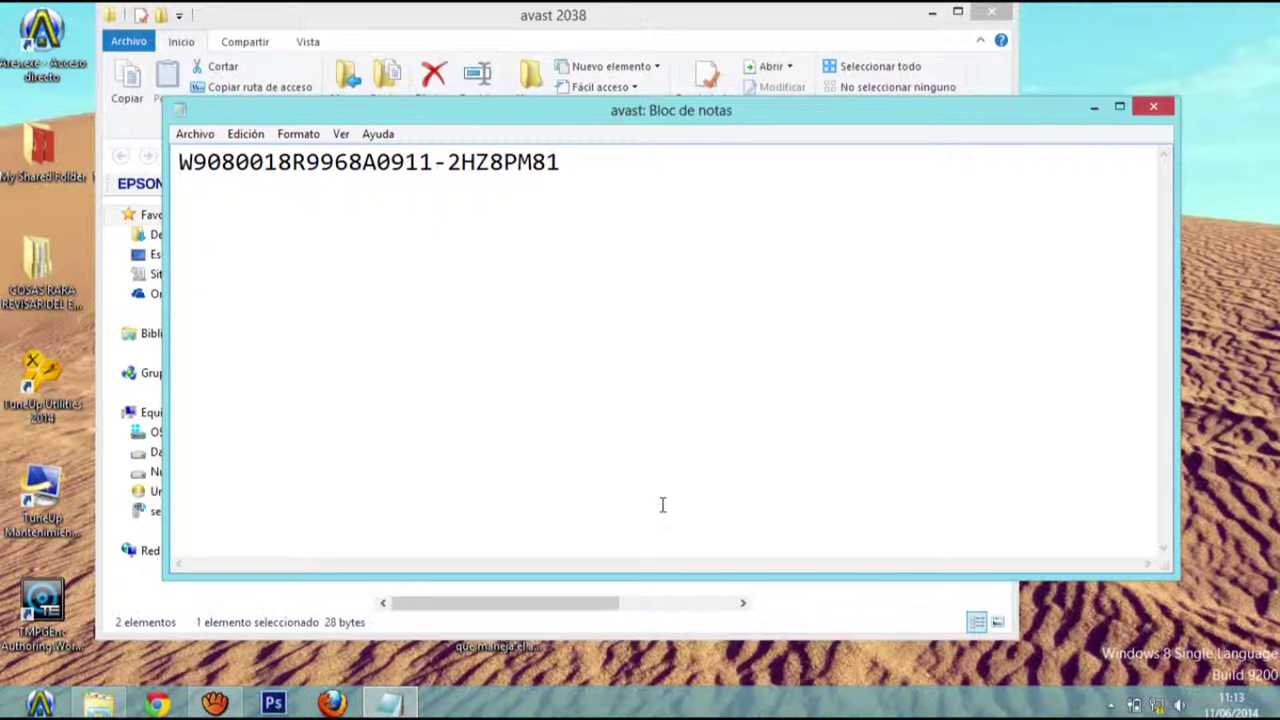
# Step: Minimize the open windows, locate the avast 2038 folder on the desktop, and briefly review the licence note again
pyautogui.click(1094, 108)
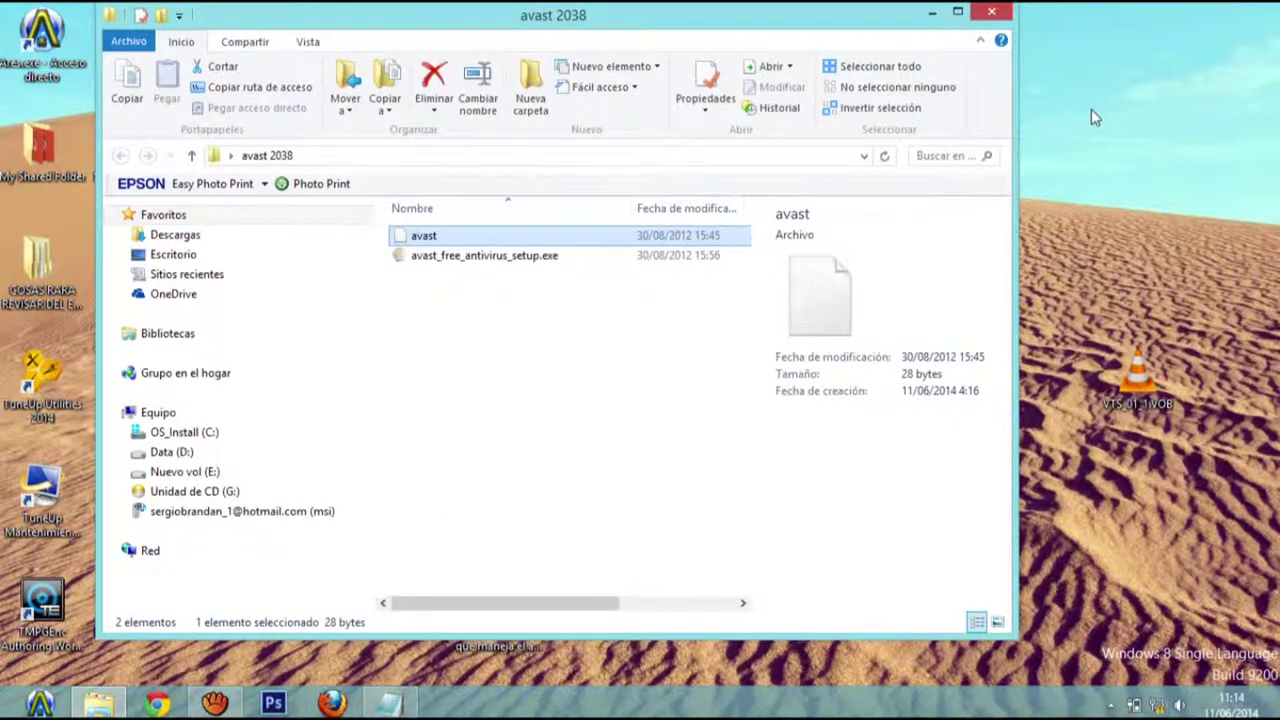
pyautogui.click(932, 14)
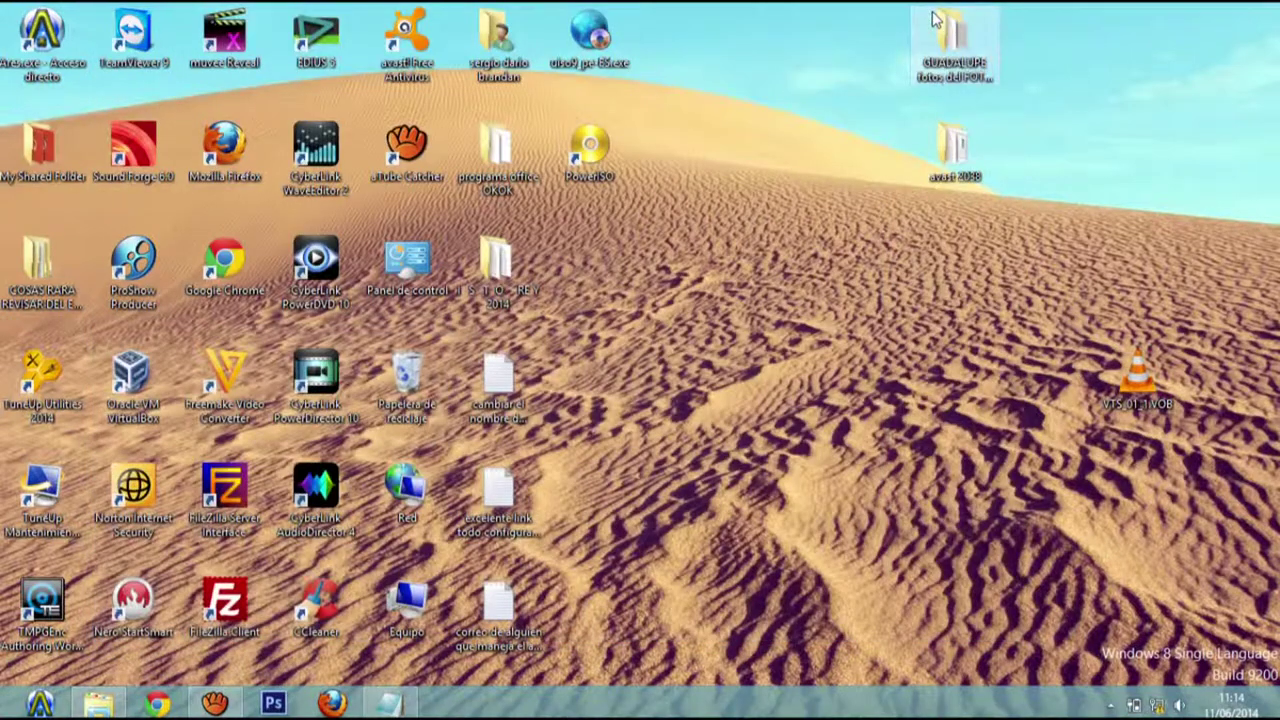
pyautogui.click(957, 143)
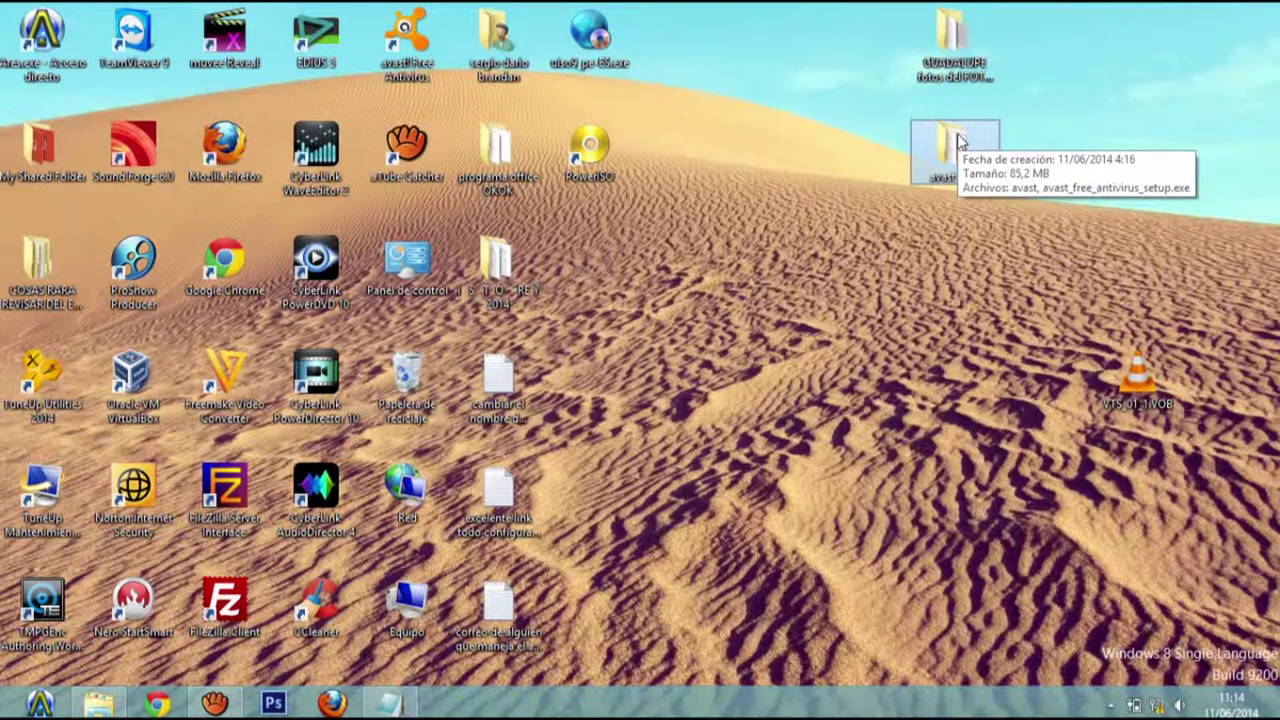
pyautogui.click(981, 229)
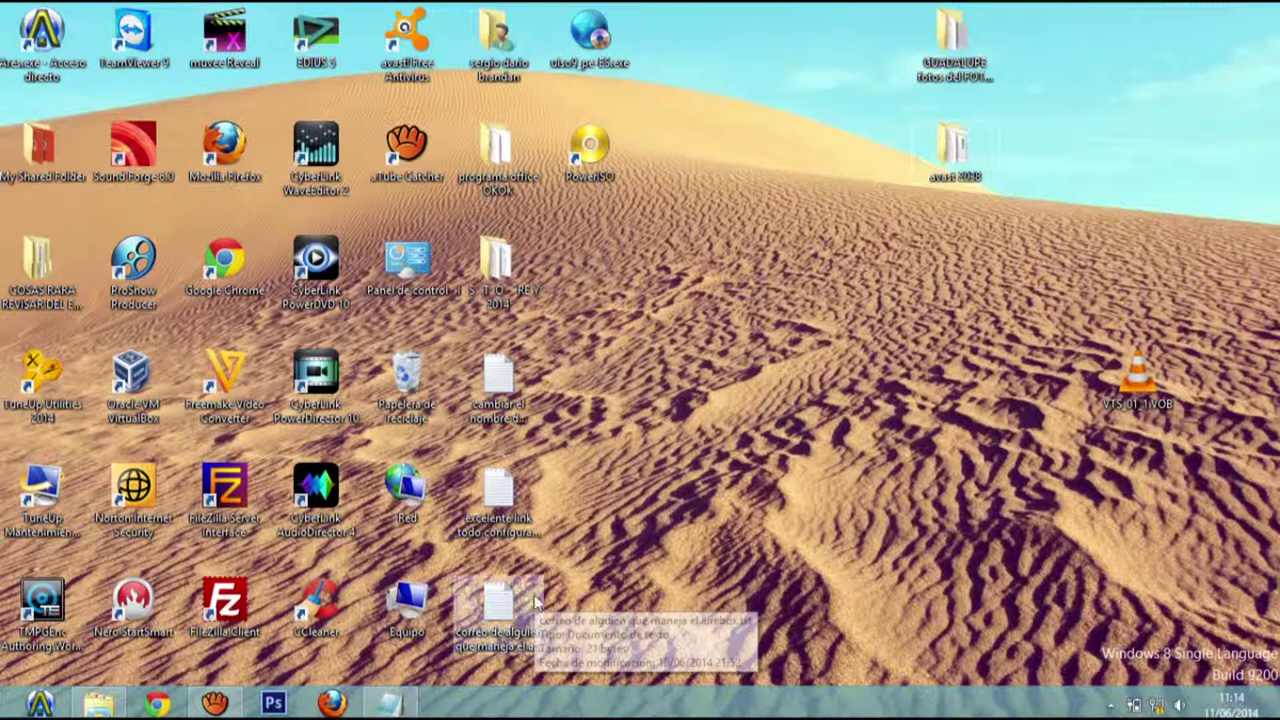
pyautogui.click(397, 705)
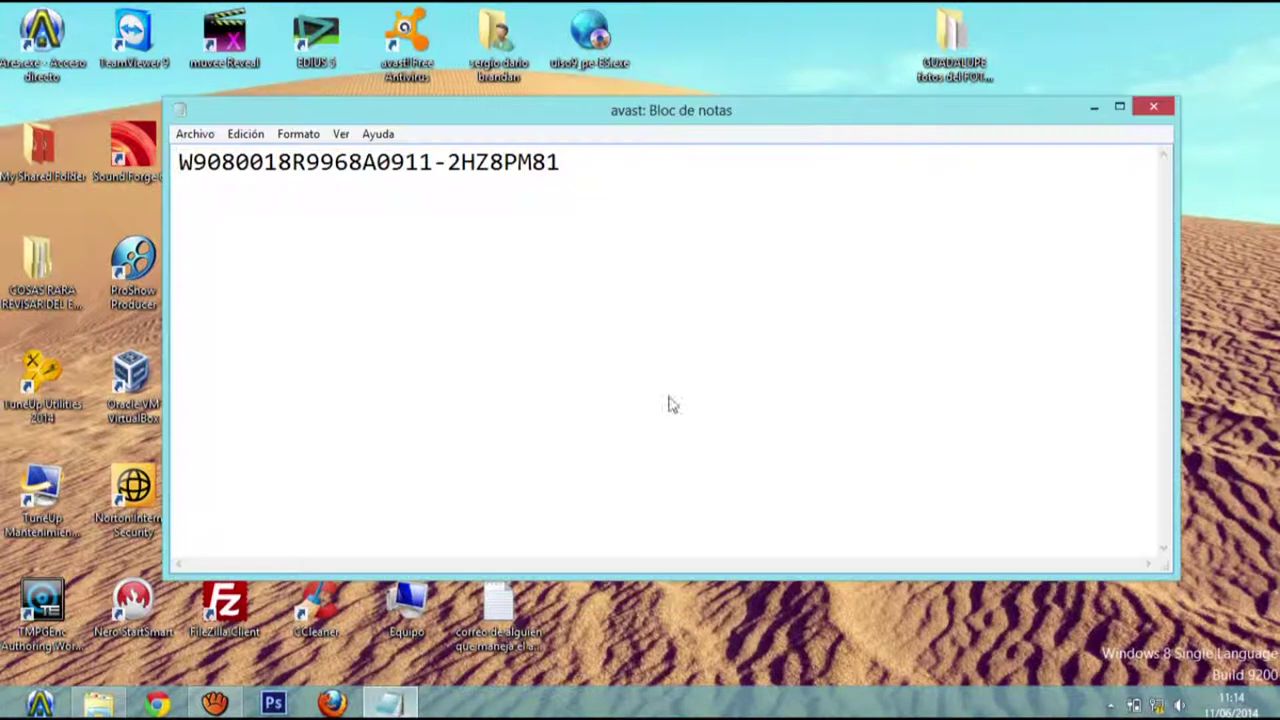
pyautogui.click(1090, 105)
# Step: Return to the avast 2038 folder and reopen its avast licence file with Bloc de notas
pyautogui.doubleClick(942, 148)
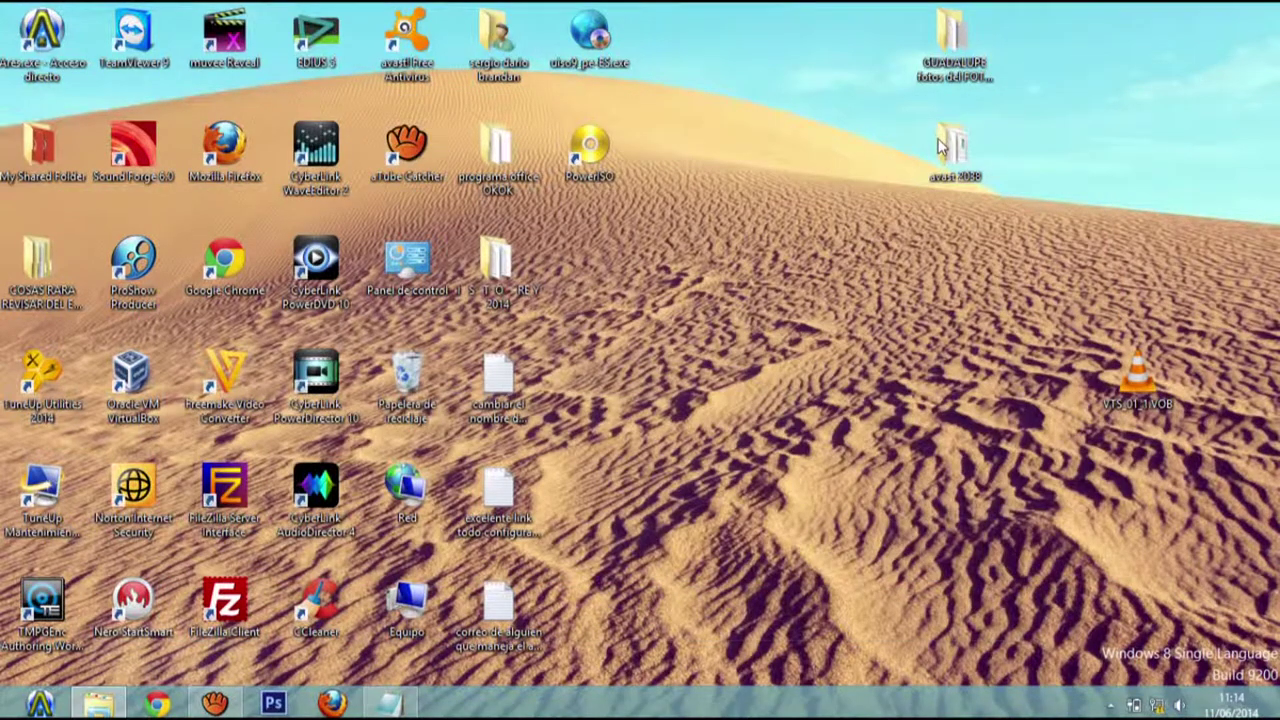
pyautogui.click(549, 255)
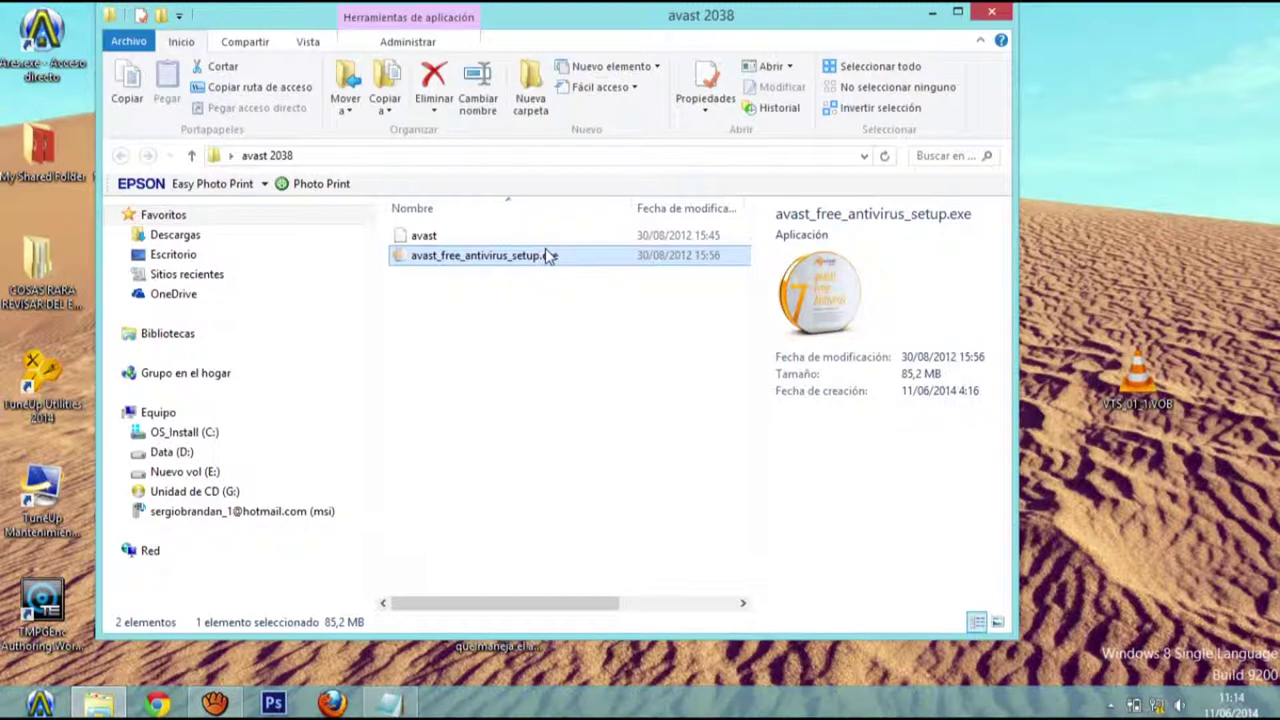
pyautogui.doubleClick(490, 238)
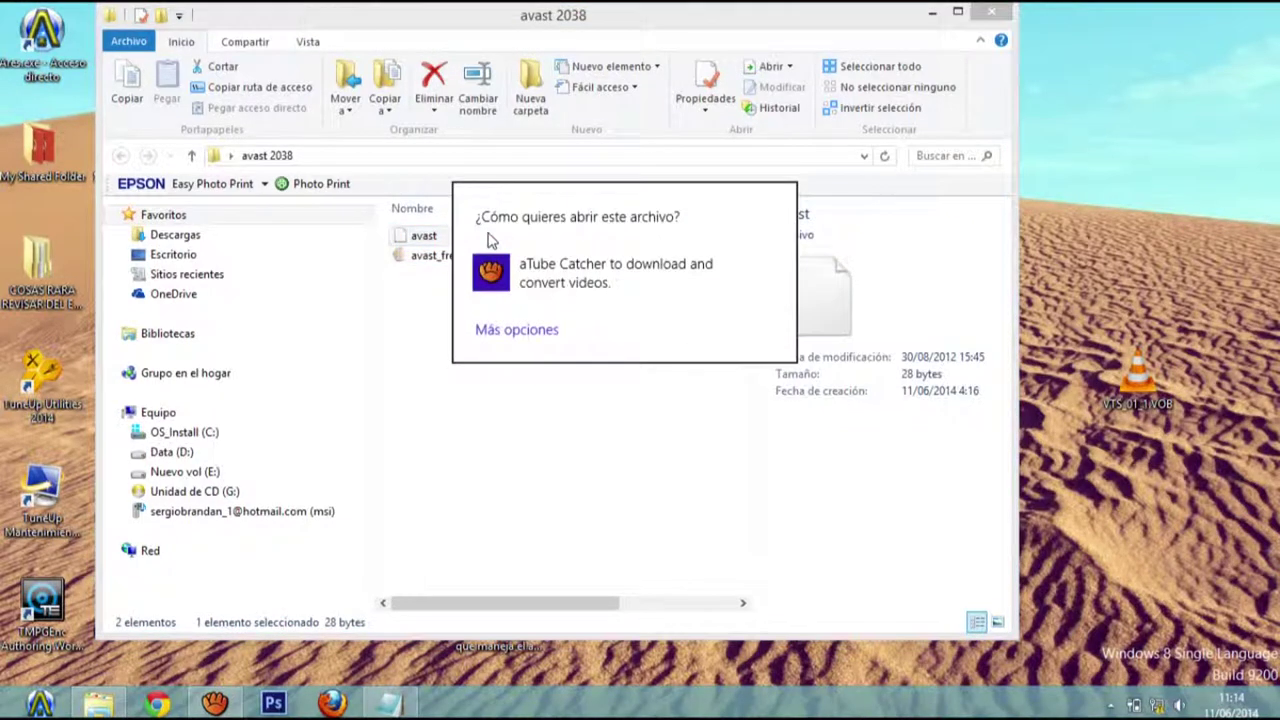
pyautogui.click(541, 332)
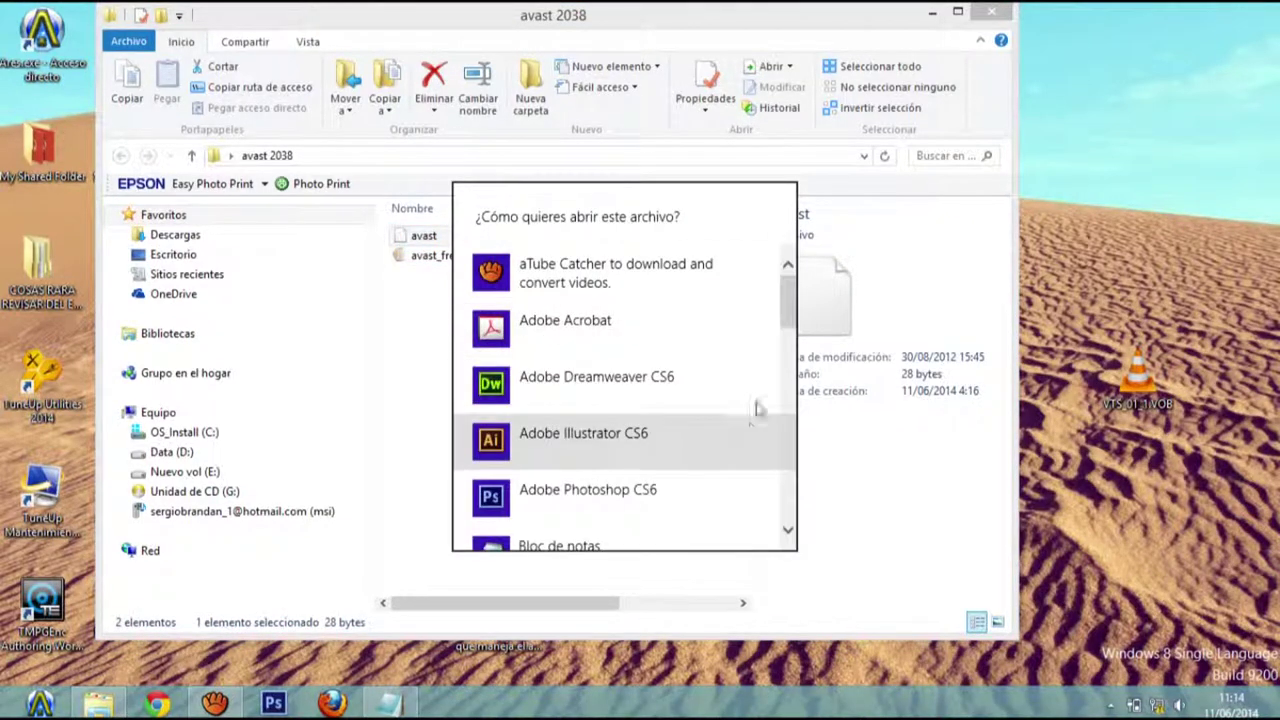
pyautogui.scroll(-3, 757, 408)
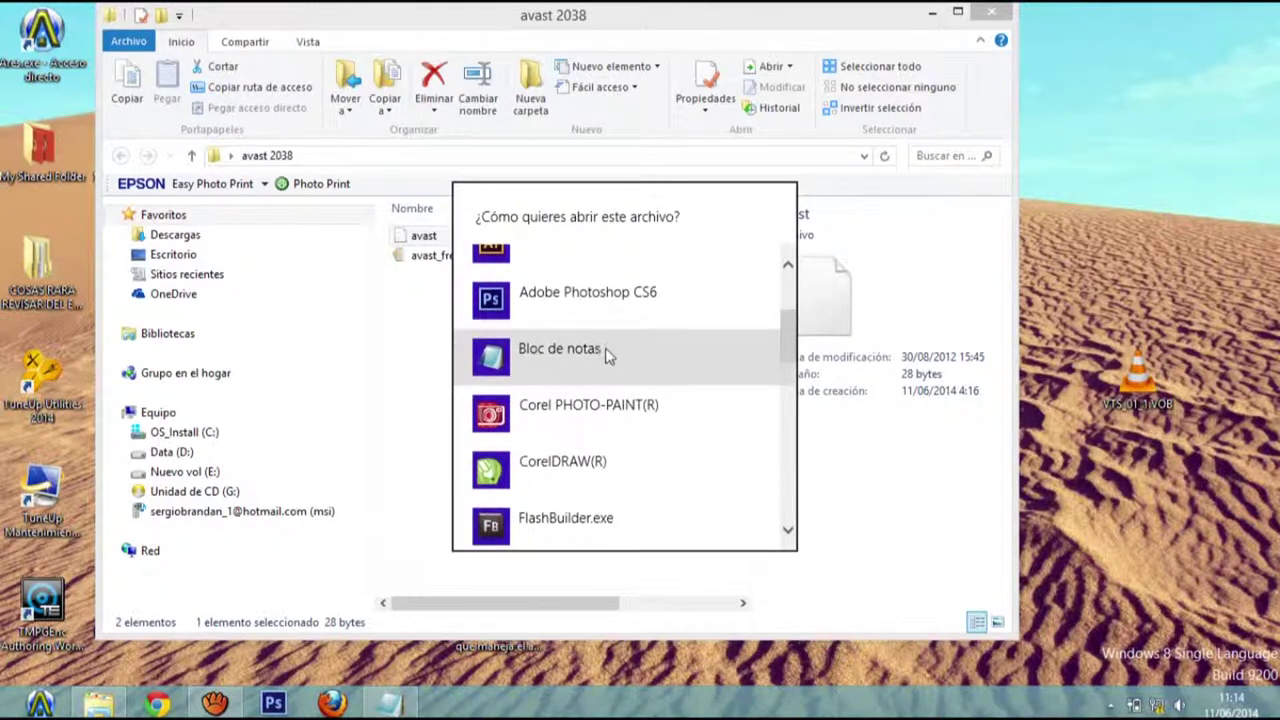
pyautogui.click(600, 352)
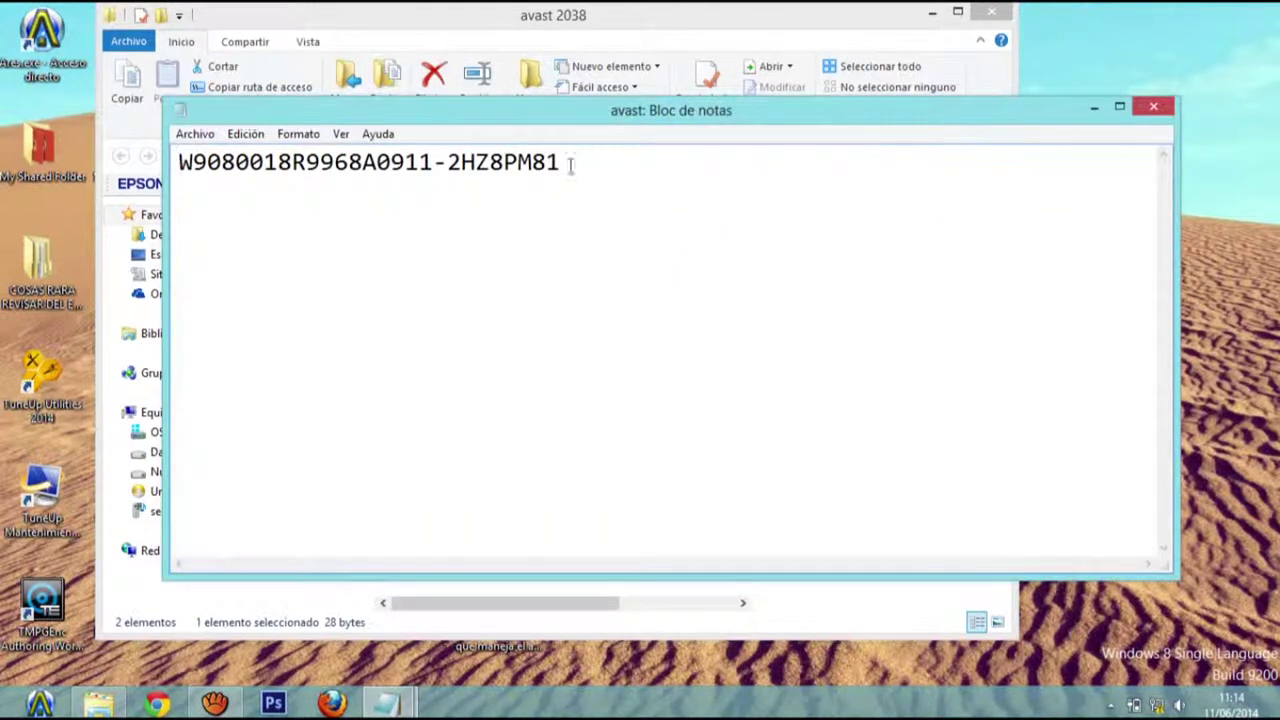
pyautogui.moveTo(589, 161); pyautogui.dragTo(165, 155)
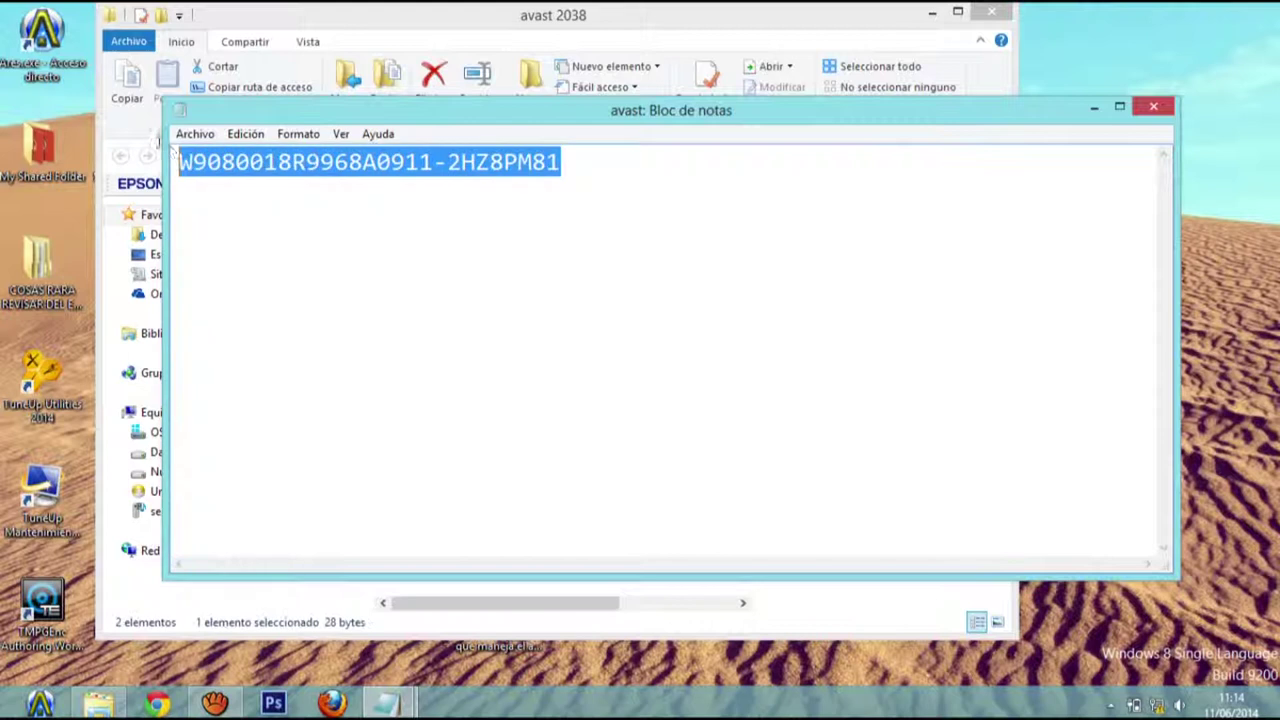
pyautogui.rightClick(211, 163)
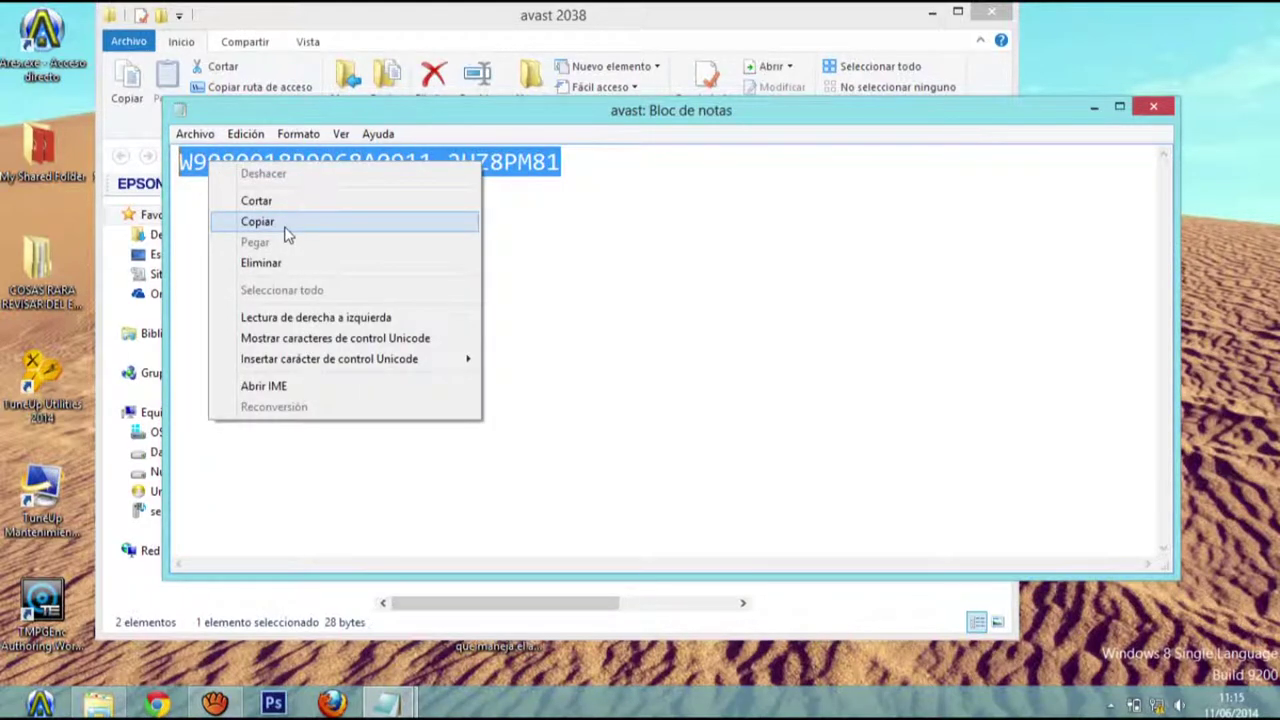
pyautogui.click(577, 285)
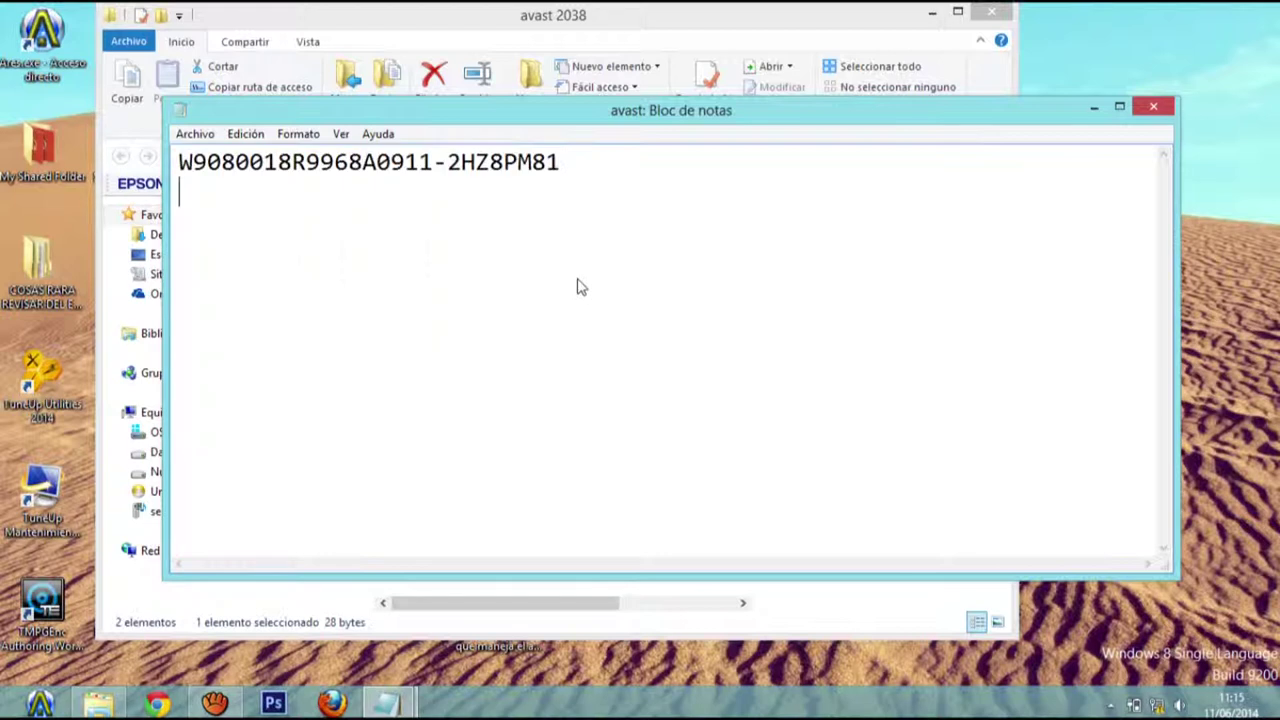
# Step: Minimize Bloc de notas and the avast 2038 folder window to return to the desktop
pyautogui.click(1096, 107)
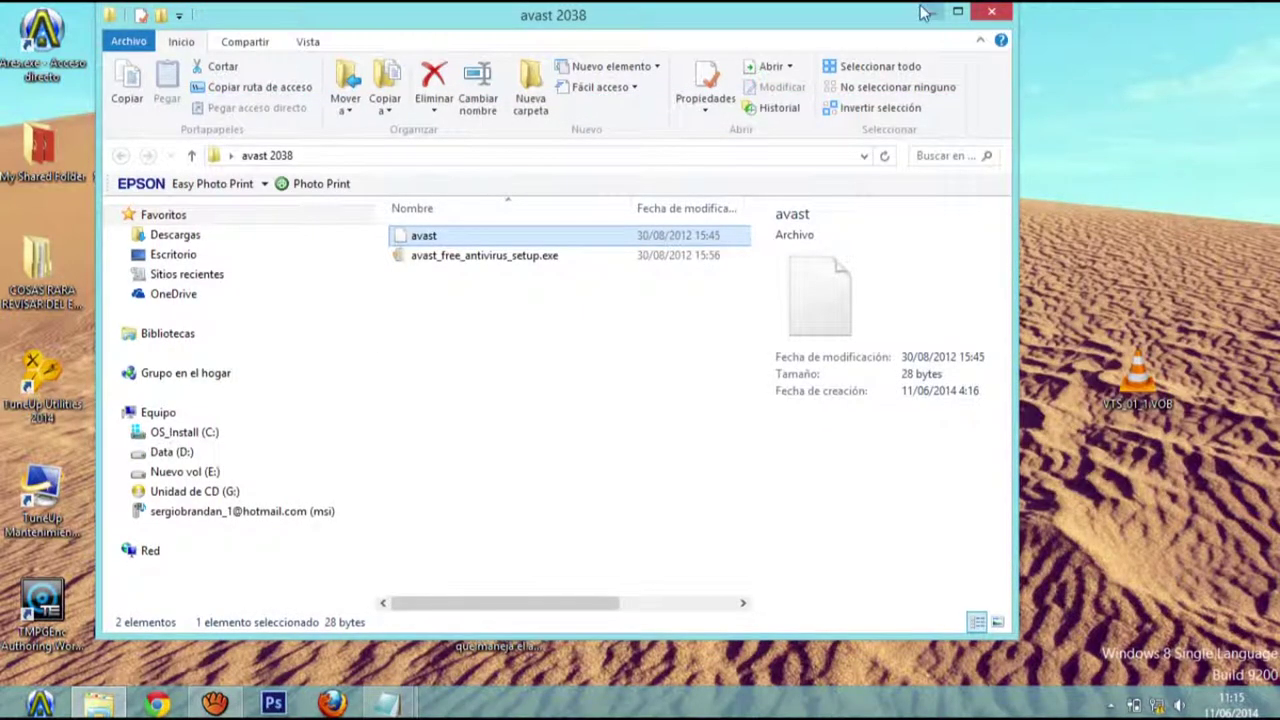
pyautogui.click(924, 12)
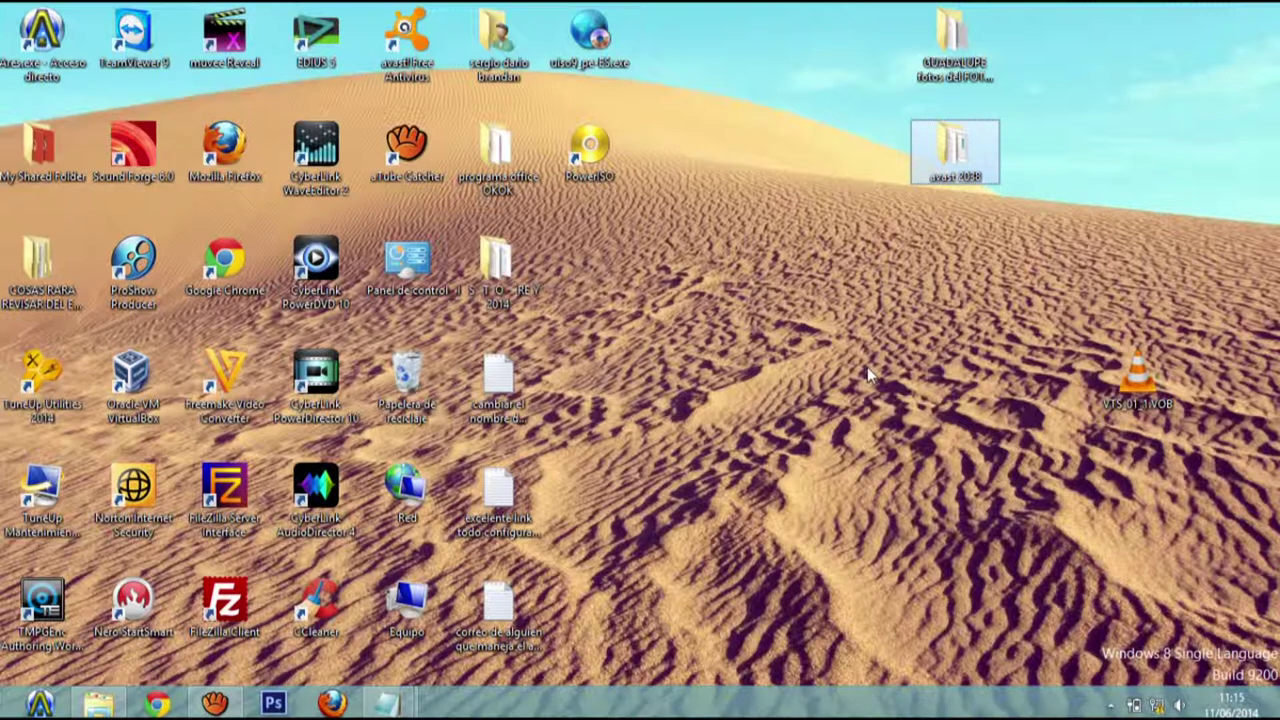
pyautogui.click(387, 274)
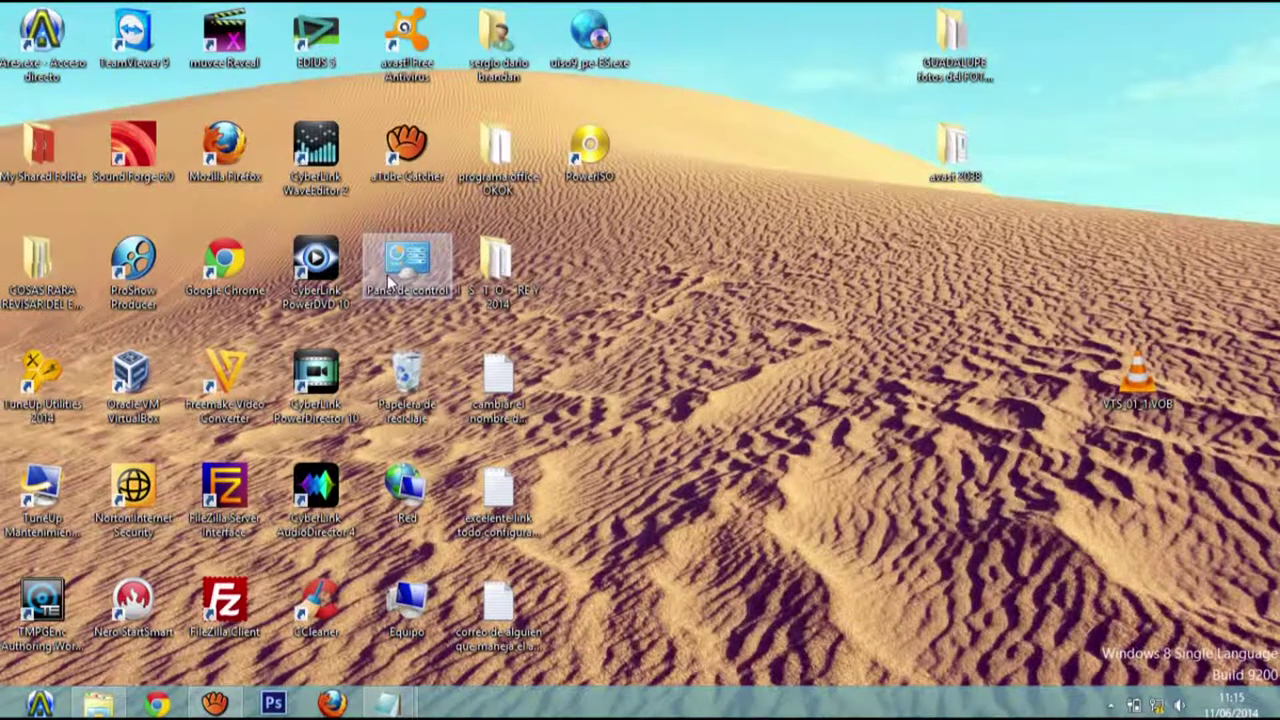
pyautogui.doubleClick(387, 274)
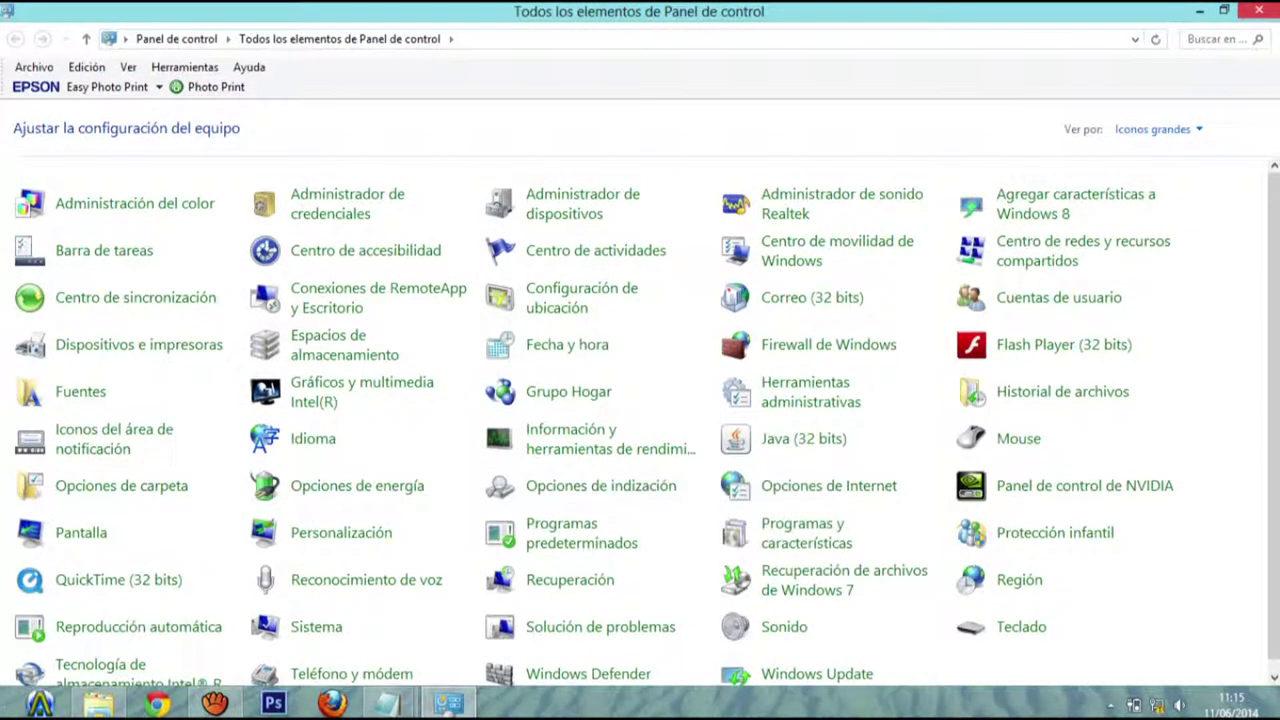
pyautogui.click(1258, 10)
# Step: Look through the installed application tiles on the Start screen, including avast! Free Antivirus, and return to the desktop
pyautogui.press('super')
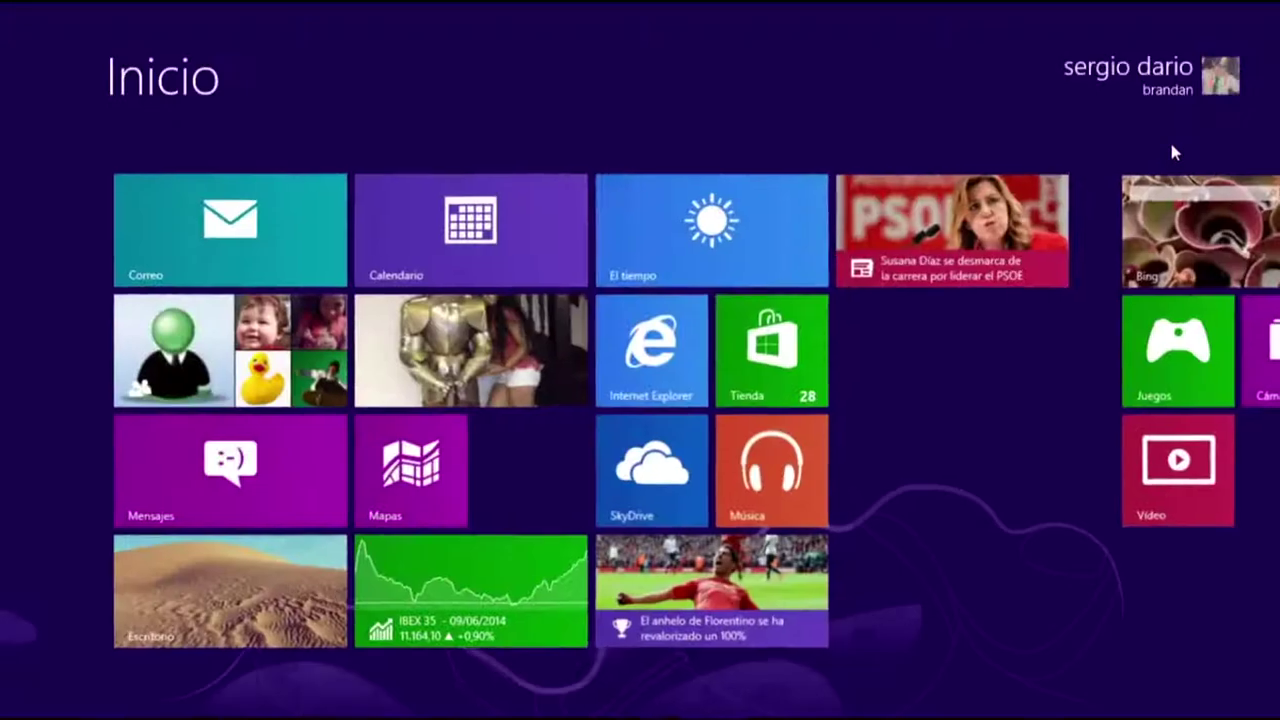
pyautogui.scroll(-5, 1173, 150)
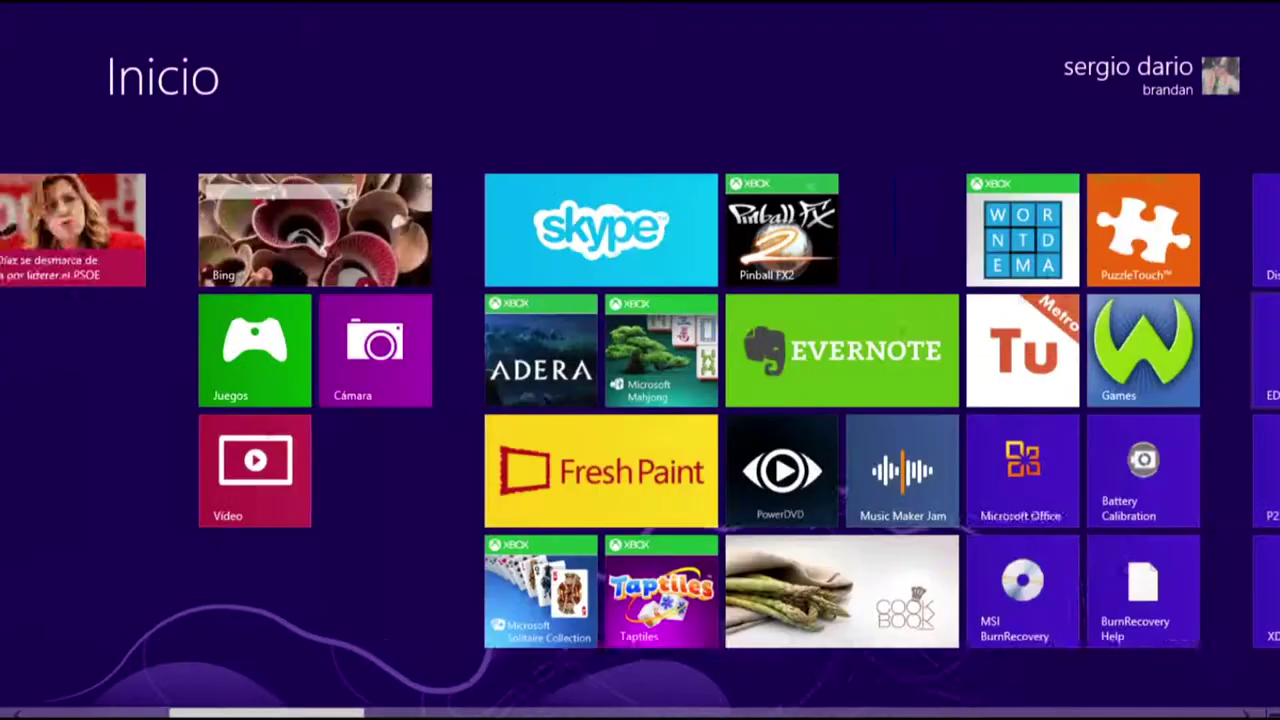
pyautogui.scroll(-10, 640, 400)
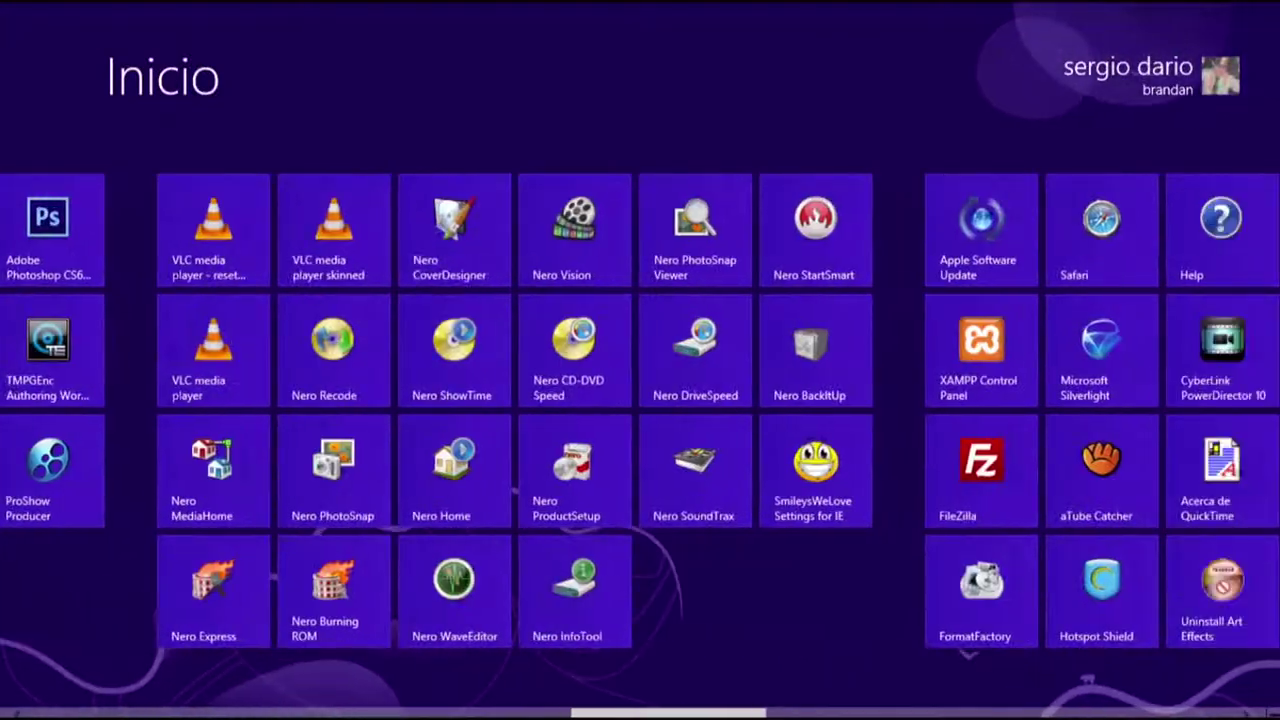
pyautogui.scroll(-10, 640, 400)
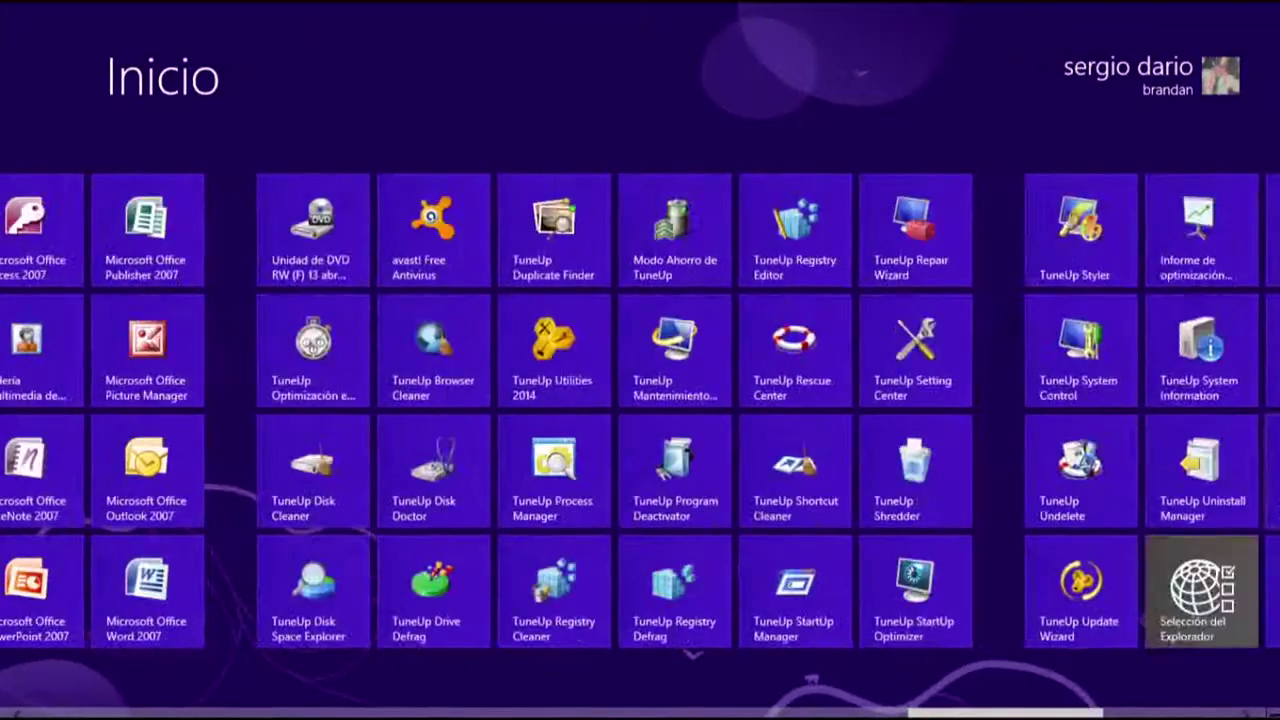
pyautogui.scroll(-4, 640, 400)
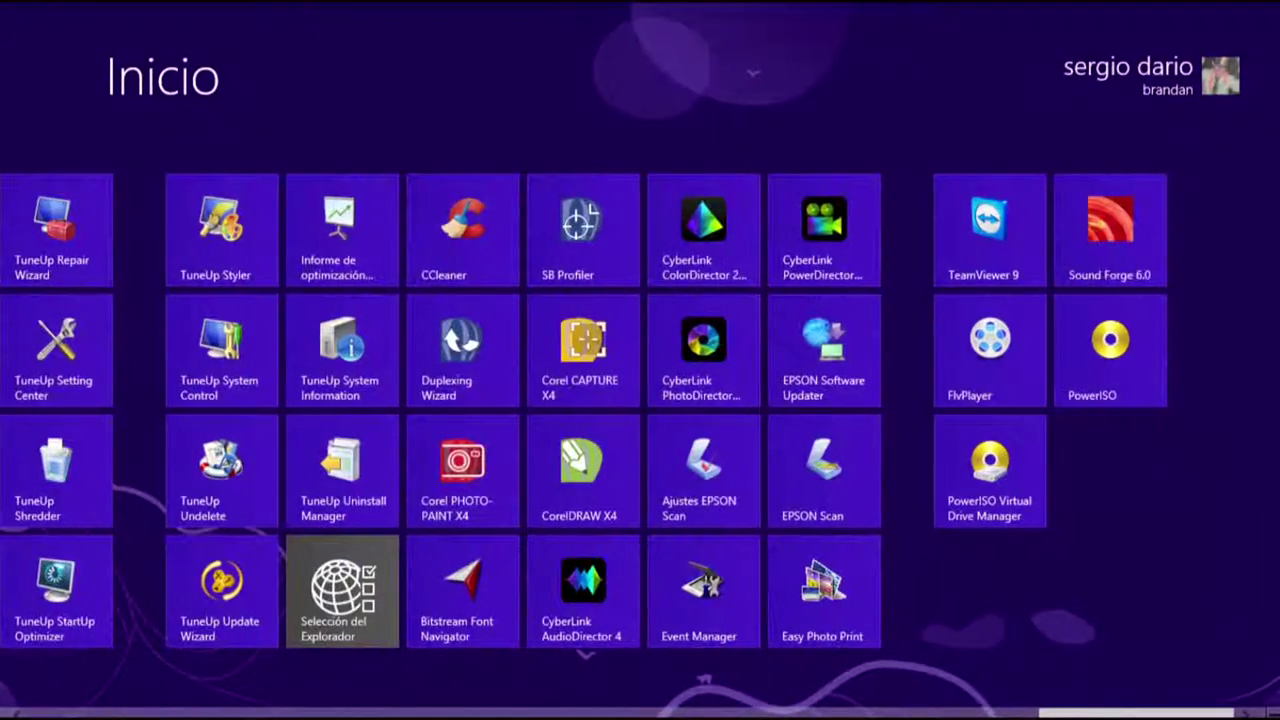
pyautogui.scroll(14, 73, 447)
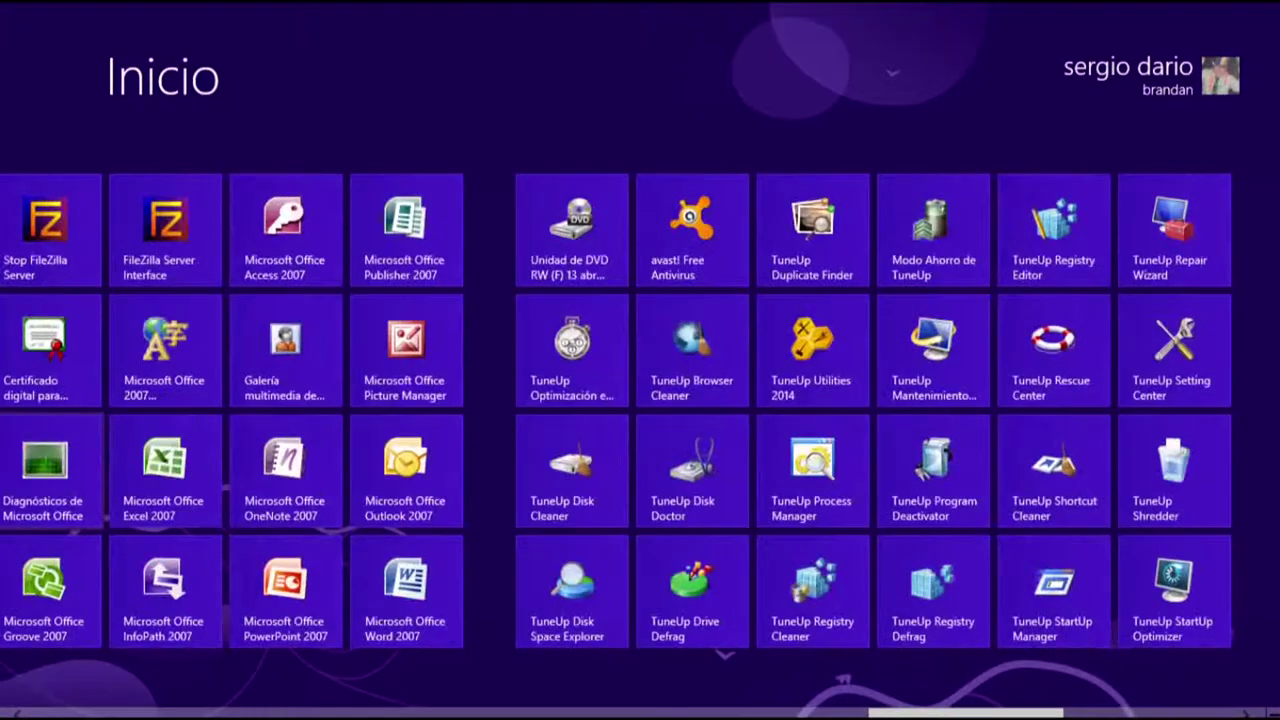
pyautogui.scroll(5, 640, 400)
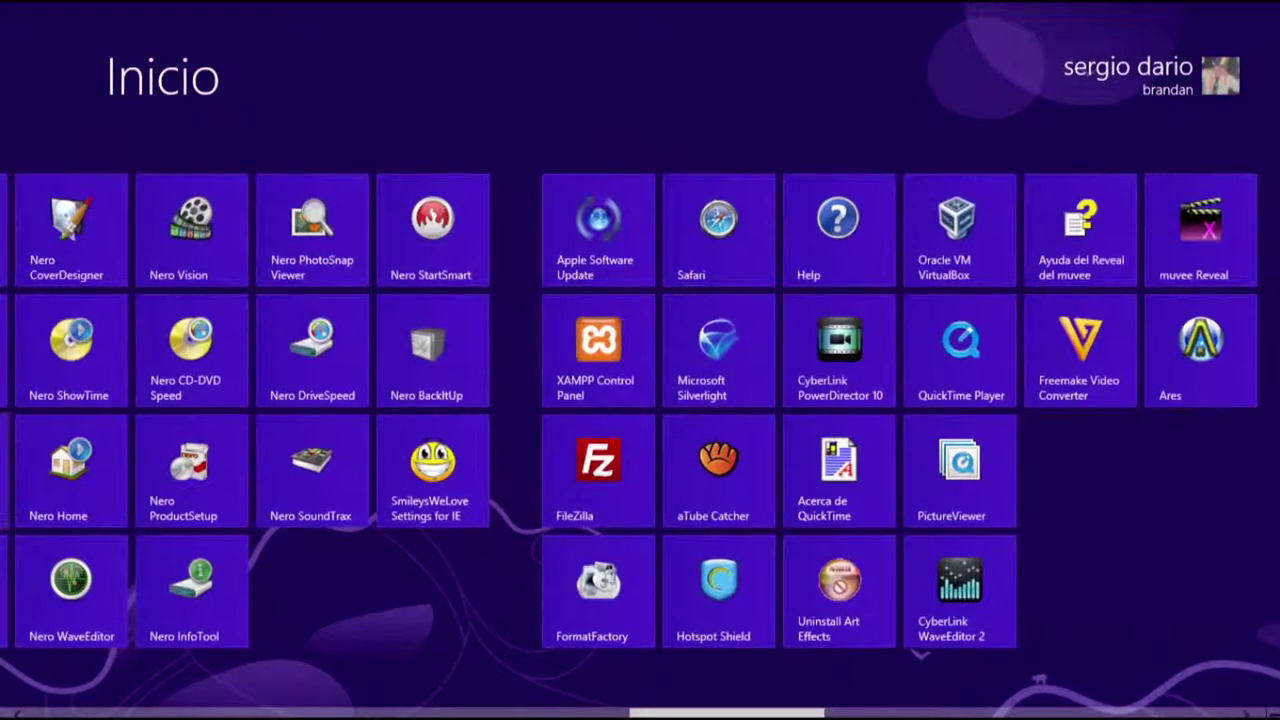
pyautogui.press('super')
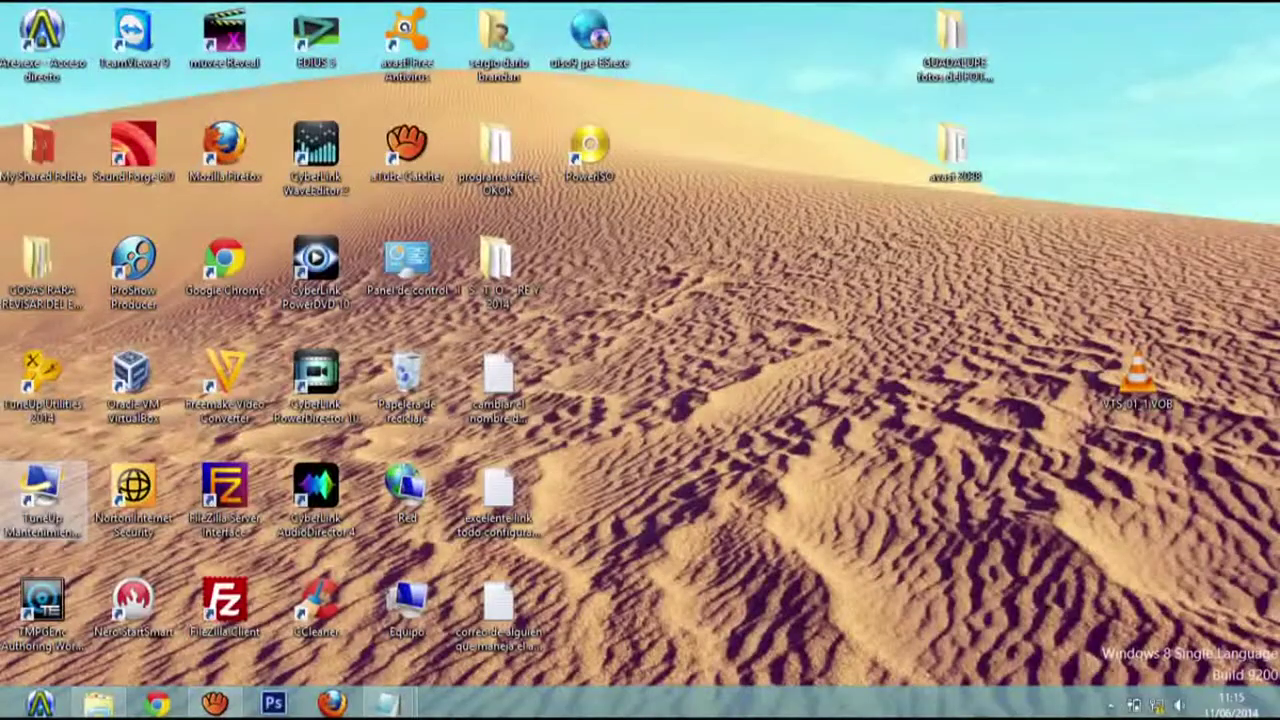
# Step: Open Papelera de reciclaje from the desktop, review the deleted items it holds, and close it
pyautogui.doubleClick(407, 378)
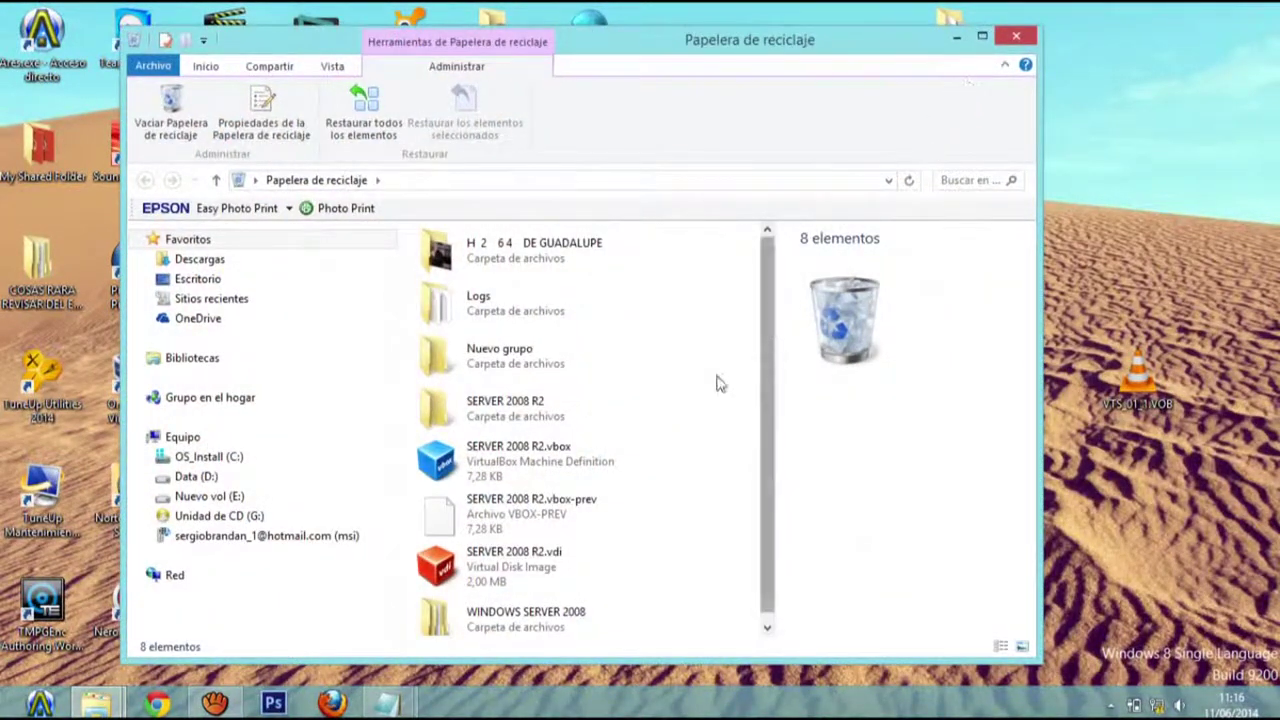
pyautogui.scroll(-1, 771, 395)
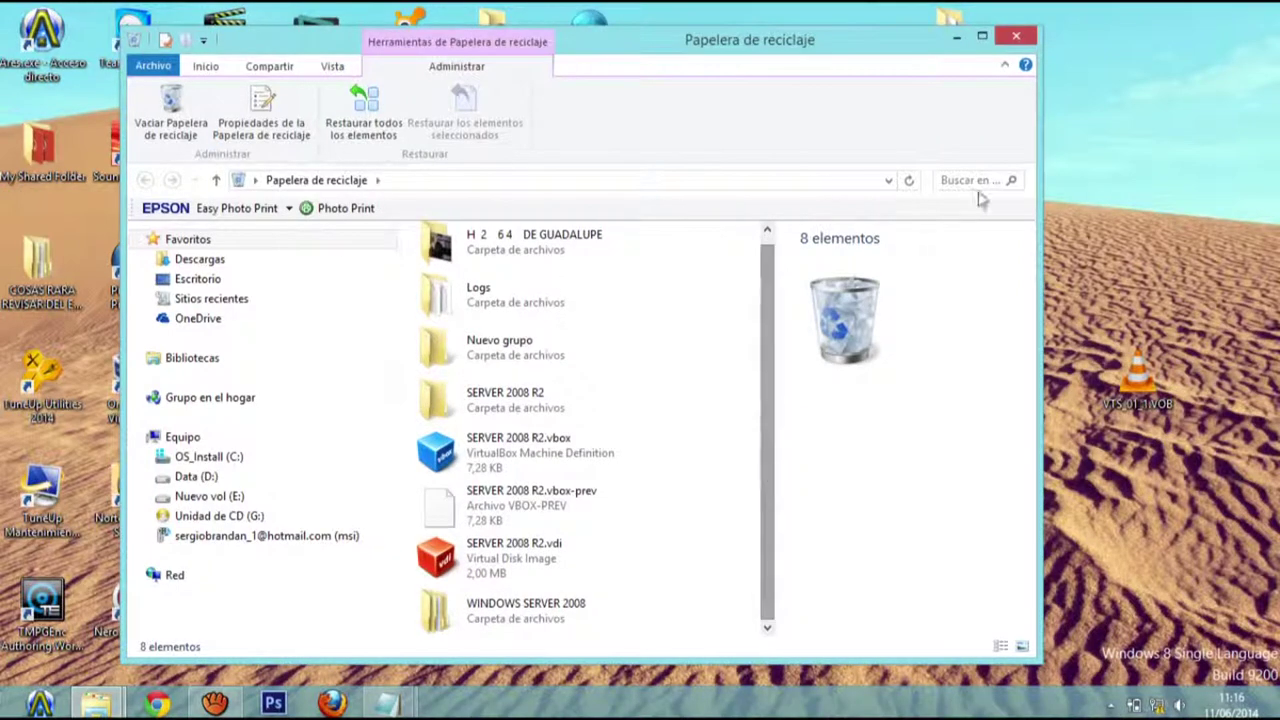
pyautogui.click(1017, 38)
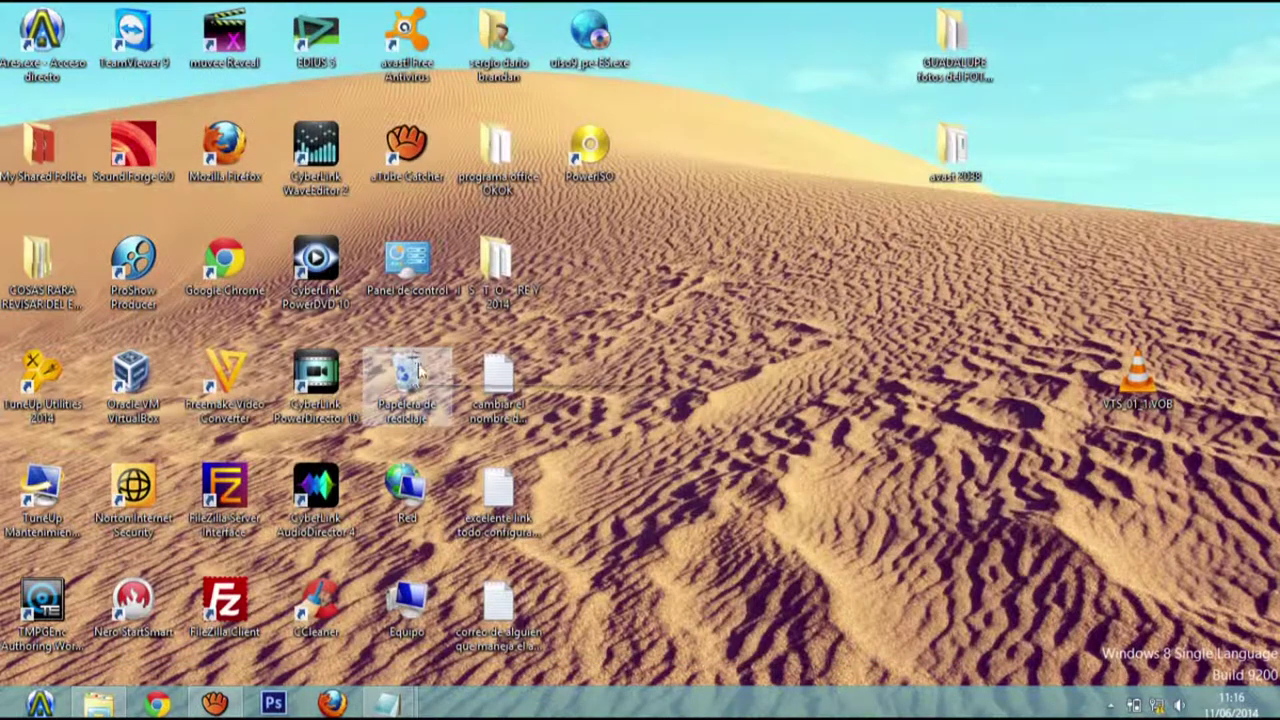
# Step: Empty the Papelera de reciclaje from the desktop, permanently deleting its contents
pyautogui.rightClick(415, 375)
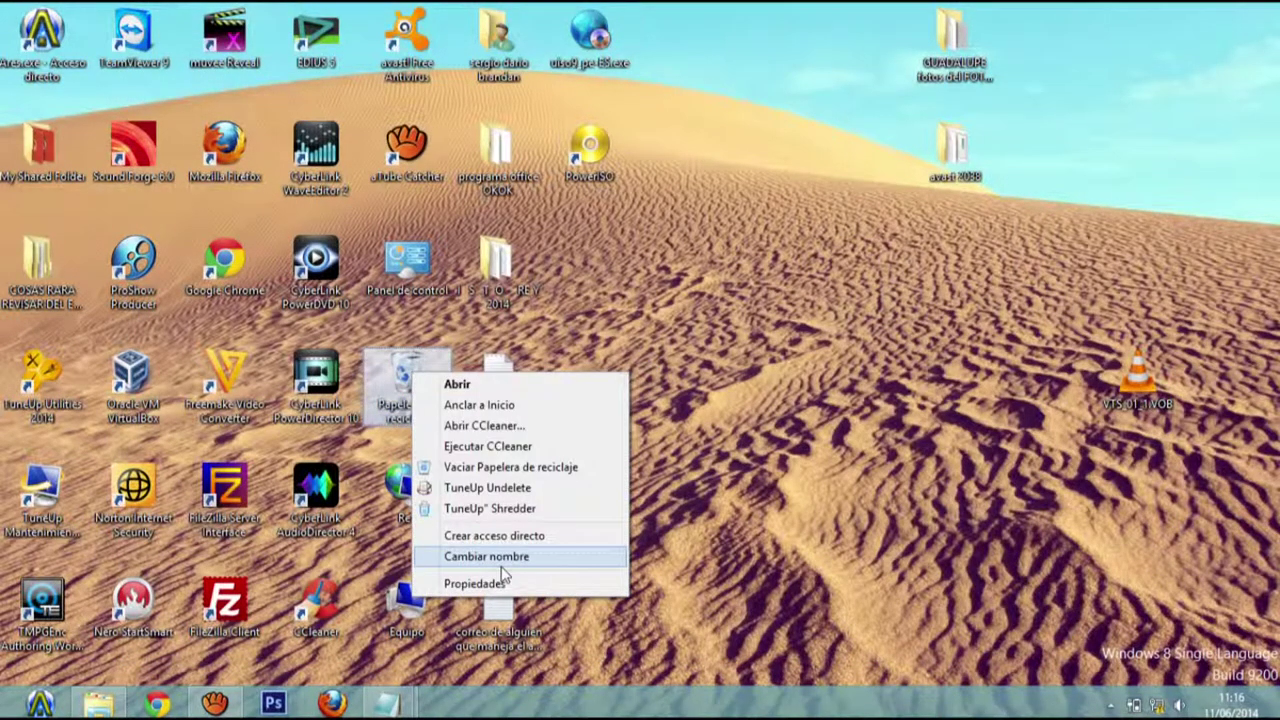
pyautogui.click(514, 468)
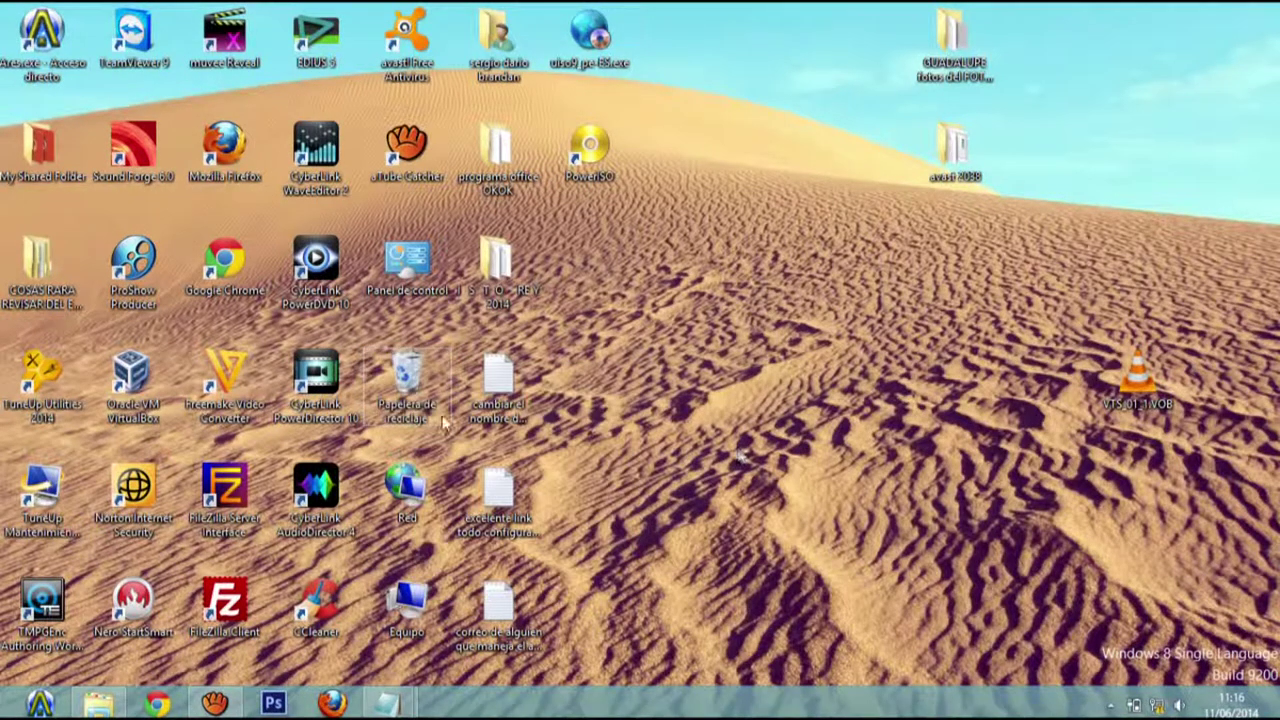
pyautogui.rightClick(414, 395)
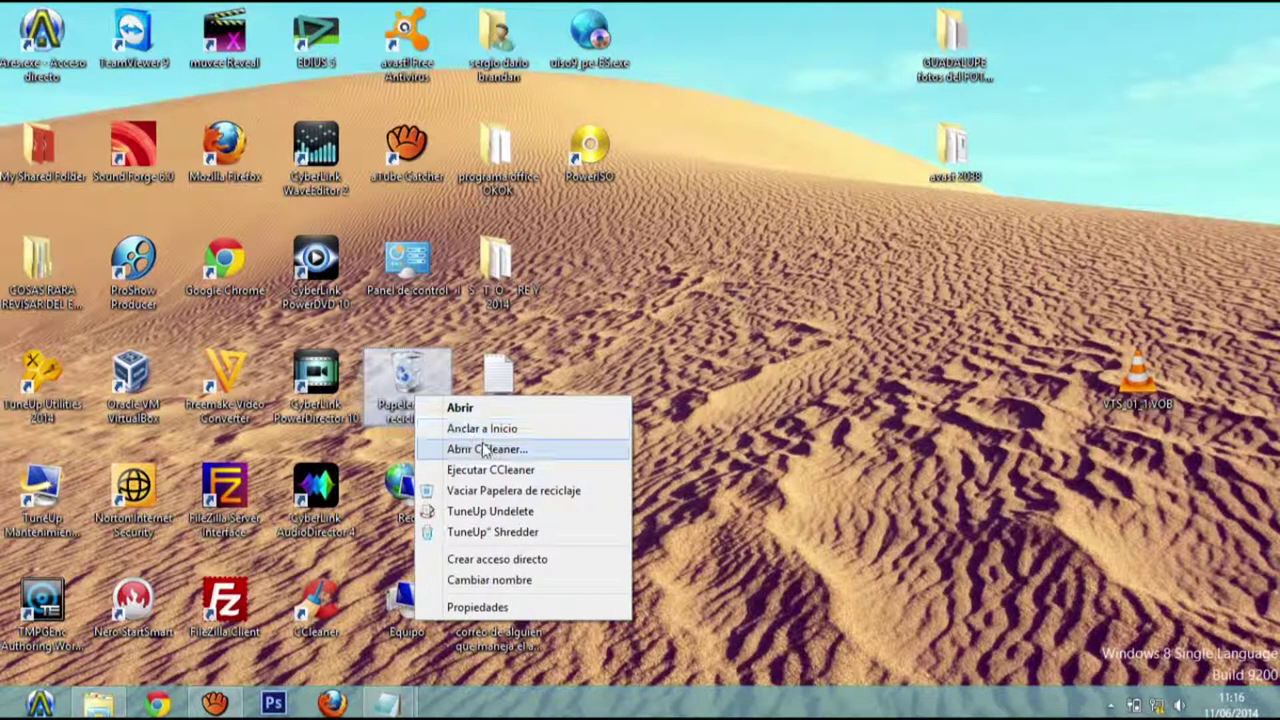
pyautogui.click(486, 491)
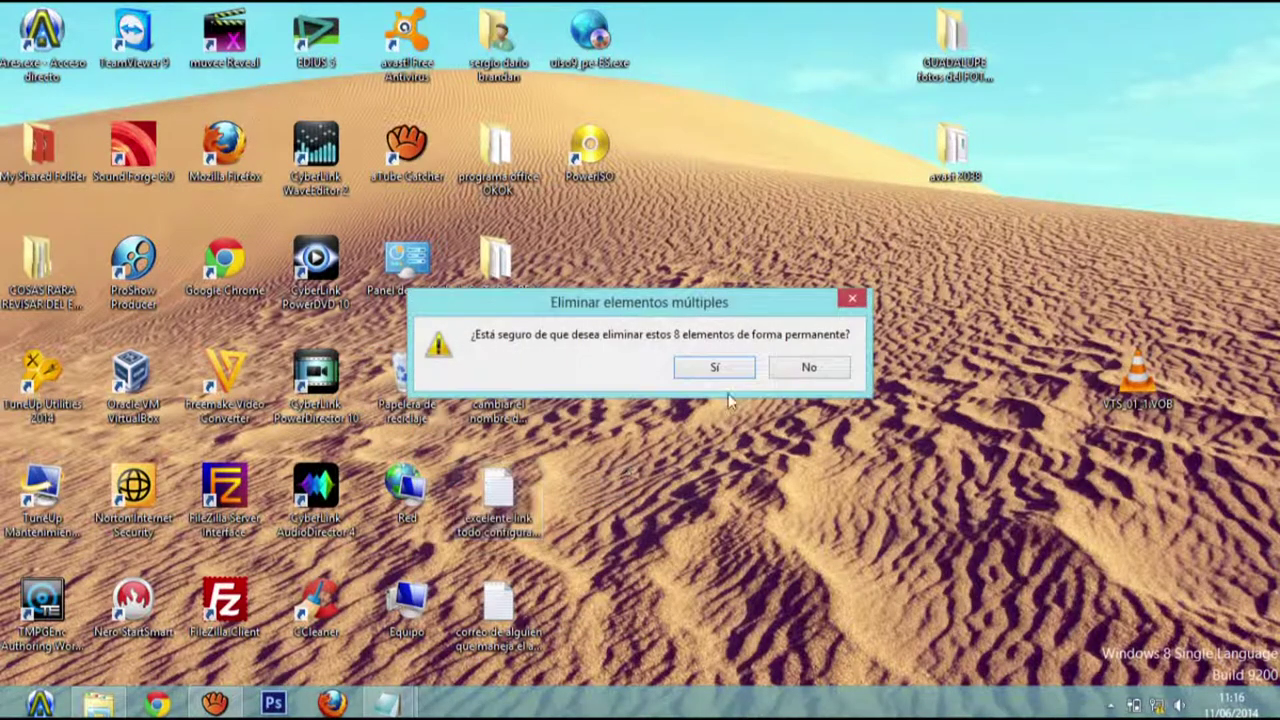
pyautogui.click(718, 367)
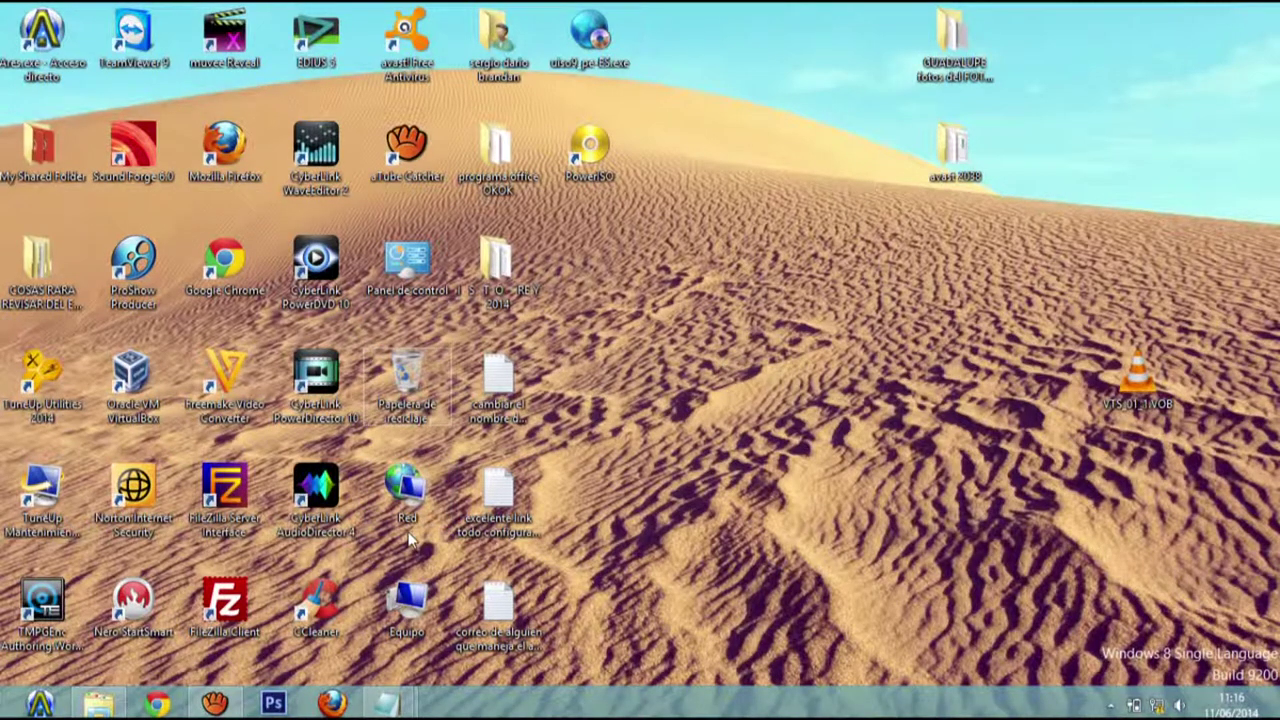
# Step: Open Programas y características from Panel de control, locate avast! Free Antivirus in the installed programs, and close the window
pyautogui.doubleClick(415, 264)
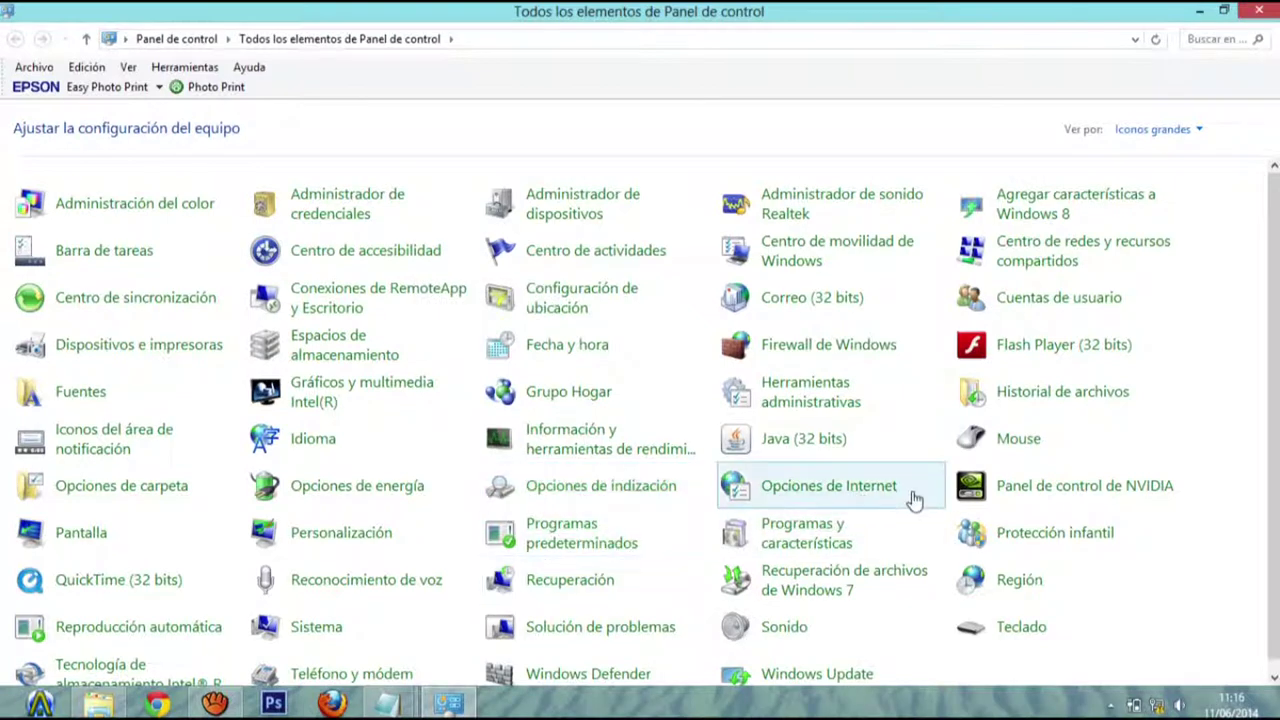
pyautogui.click(802, 544)
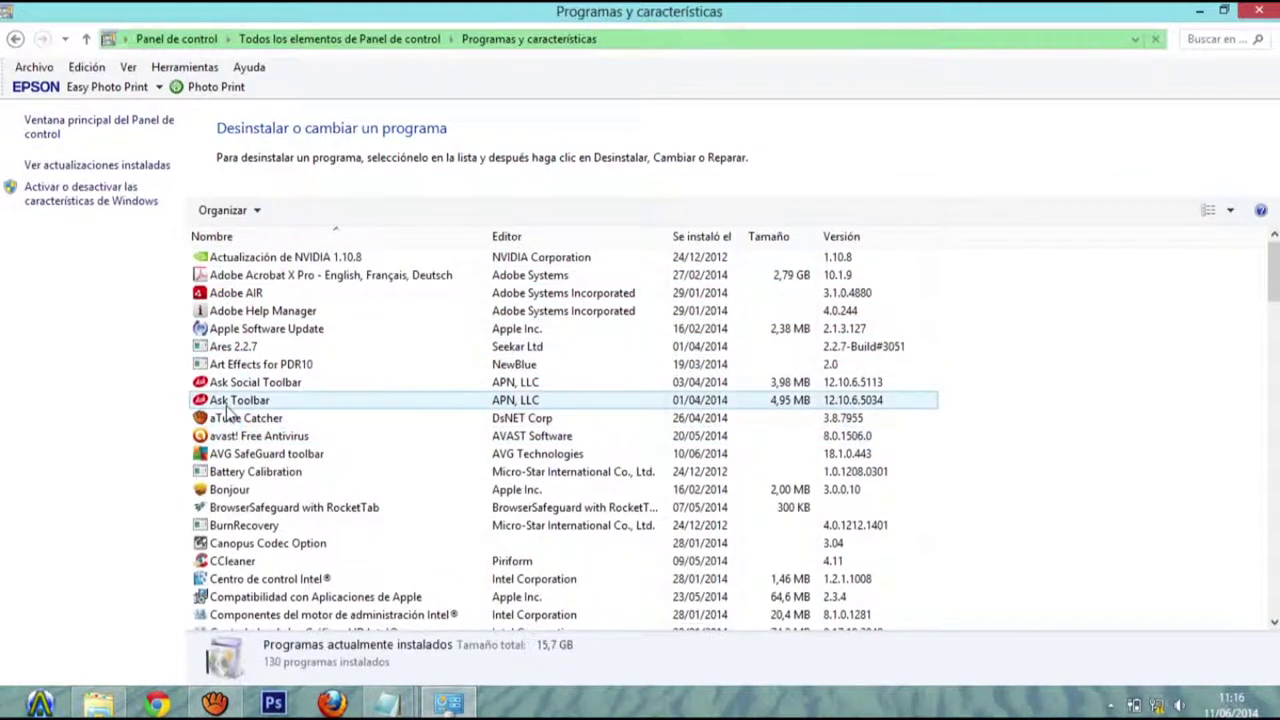
pyautogui.click(238, 441)
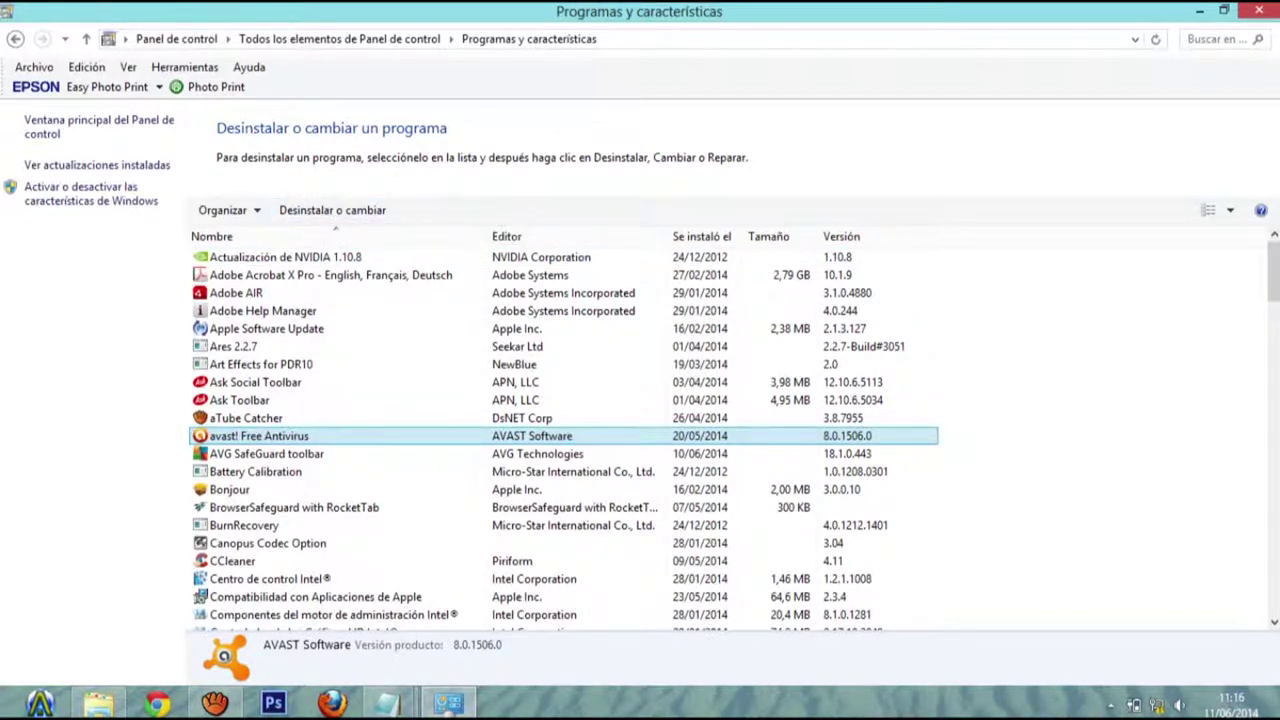
pyautogui.click(1262, 14)
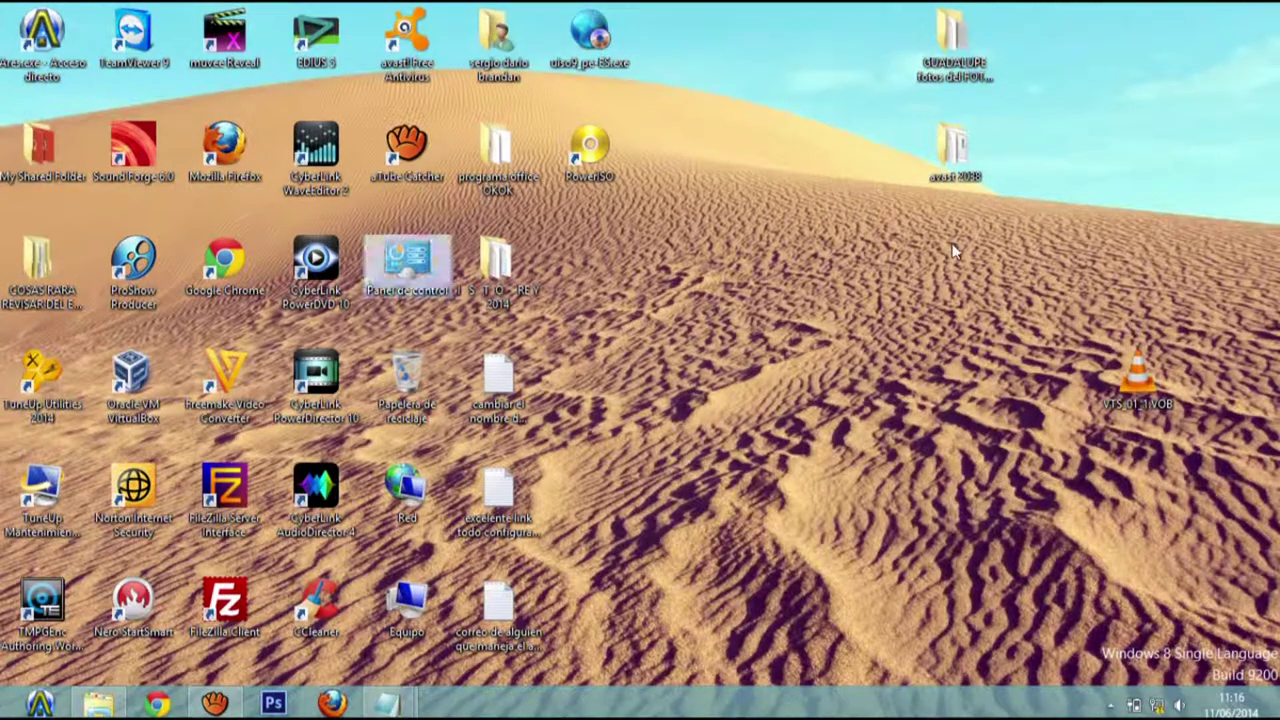
# Step: Close the KINGSTON (H:) drive window and copy the avast 2038 folder from the desktop
pyautogui.click(781, 229)
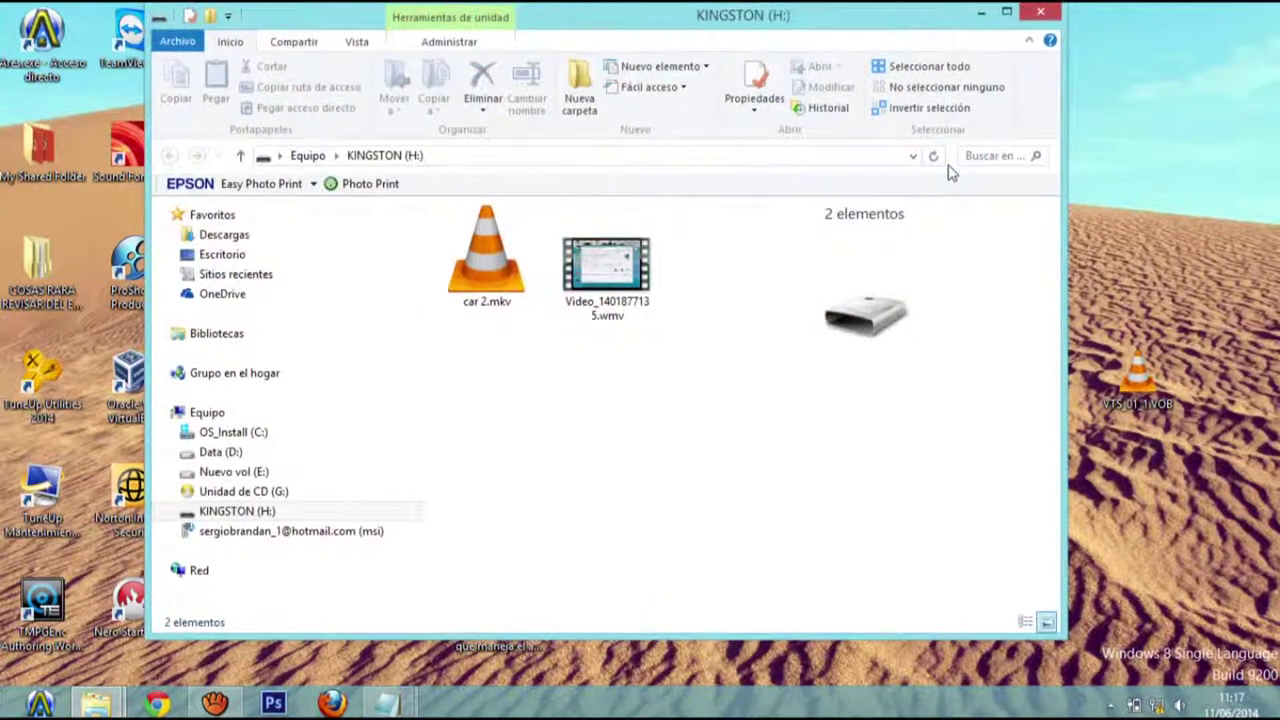
pyautogui.click(1040, 14)
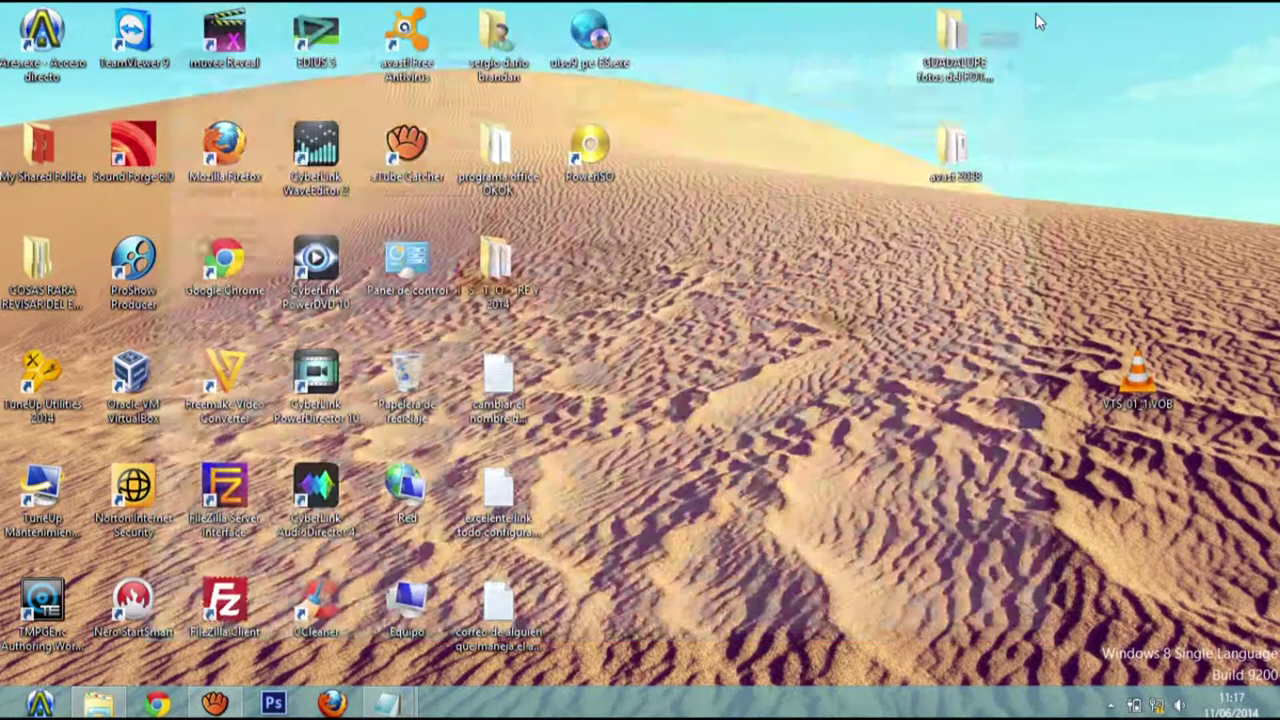
pyautogui.rightClick(953, 160)
pyautogui.click(759, 216)
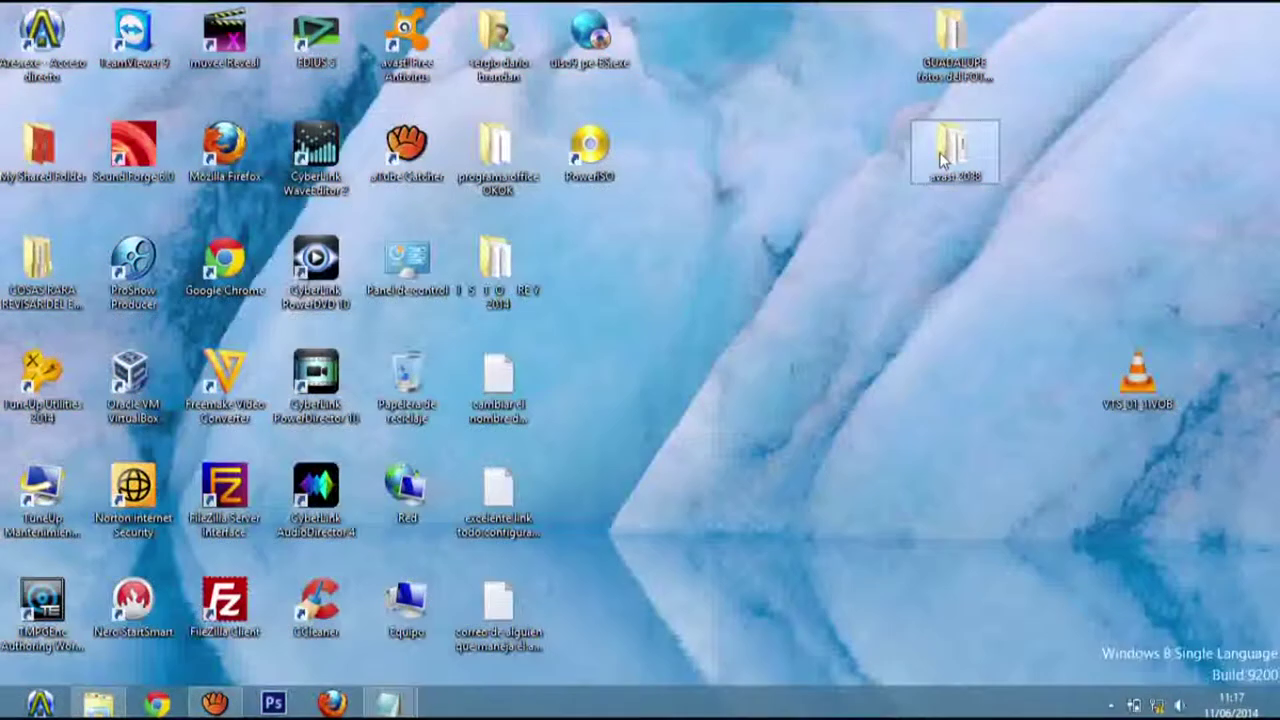
pyautogui.rightClick(940, 158)
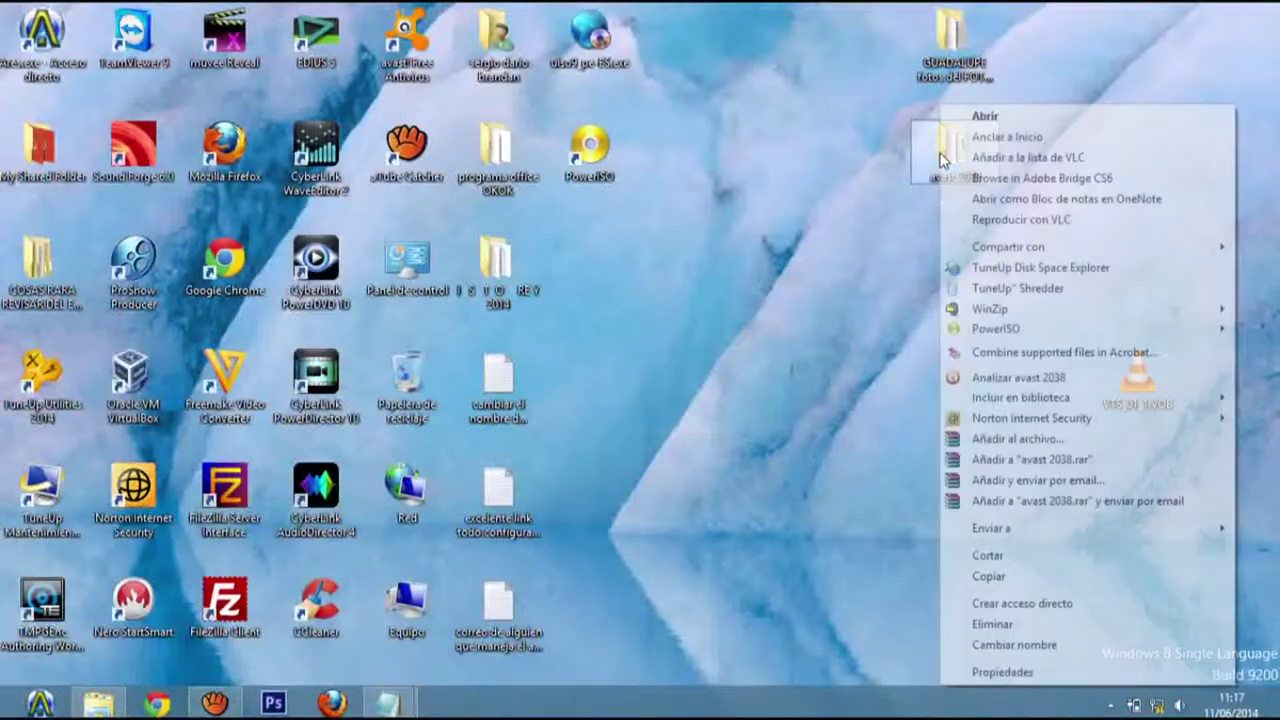
pyautogui.click(990, 577)
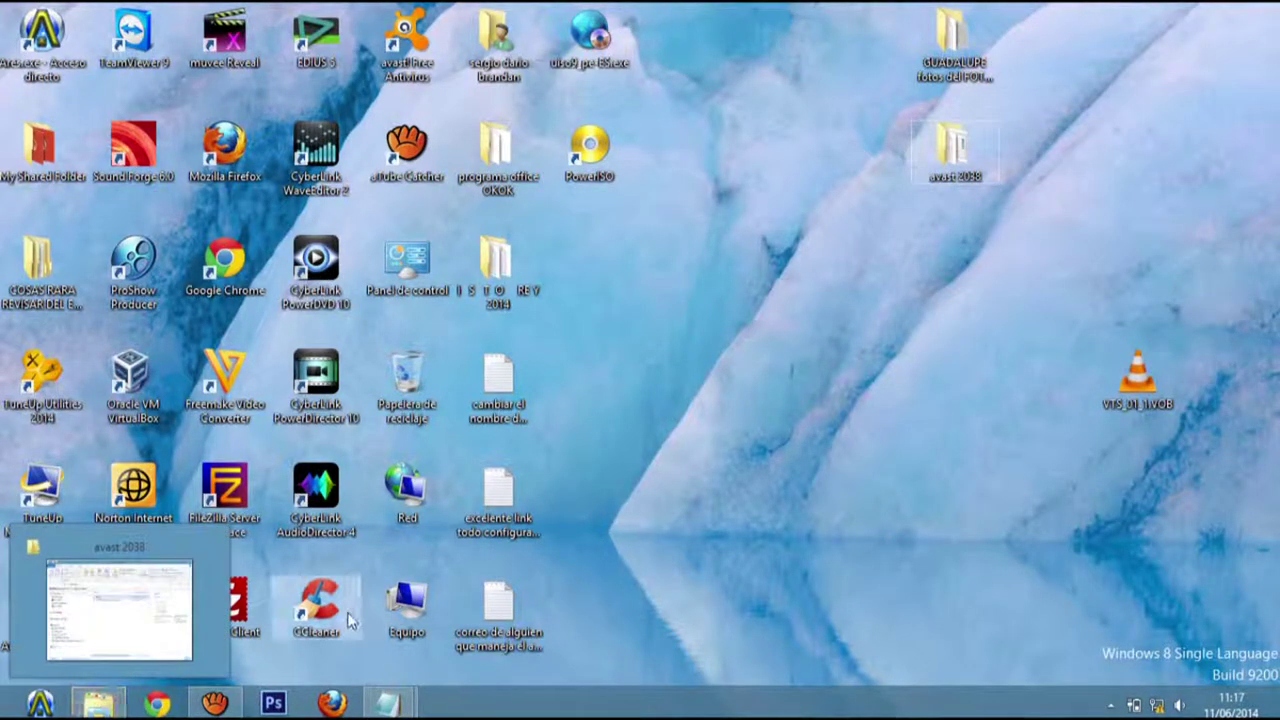
# Step: Paste the avast 2038 folder into the KINGSTON (H:) drive and minimize the drive window while it copies
pyautogui.doubleClick(408, 605)
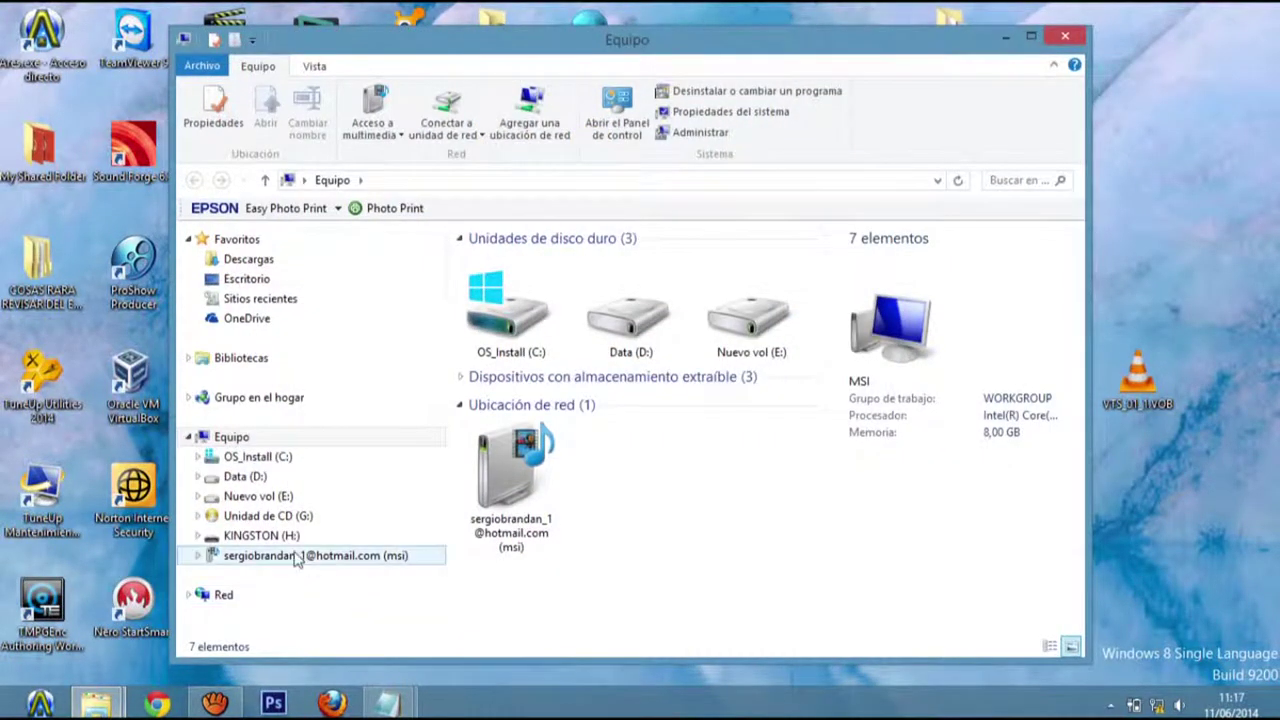
pyautogui.click(262, 536)
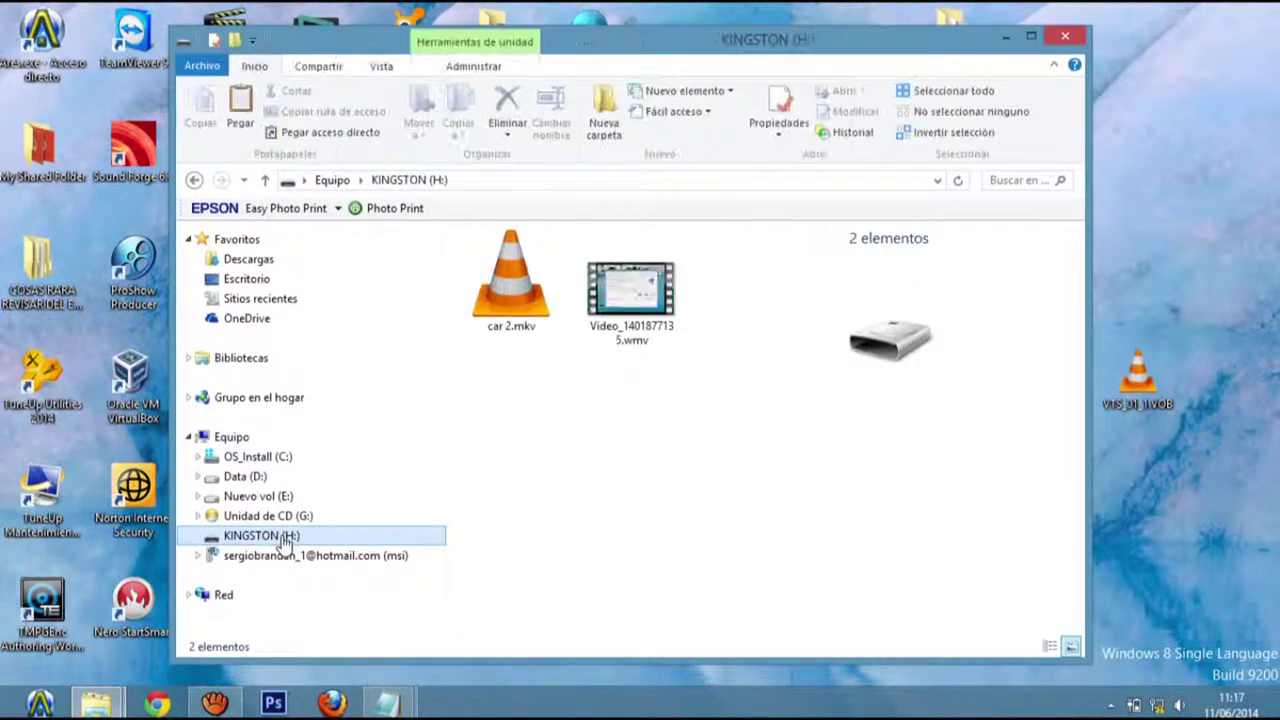
pyautogui.rightClick(586, 428)
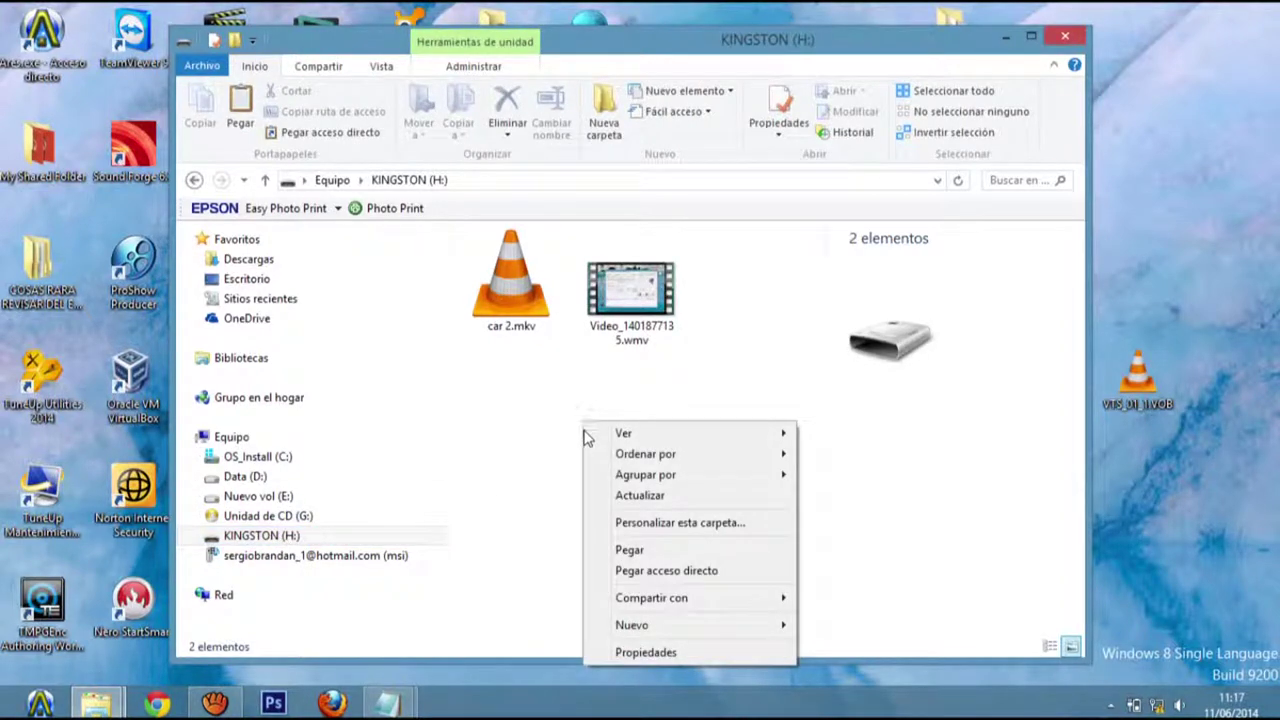
pyautogui.click(640, 551)
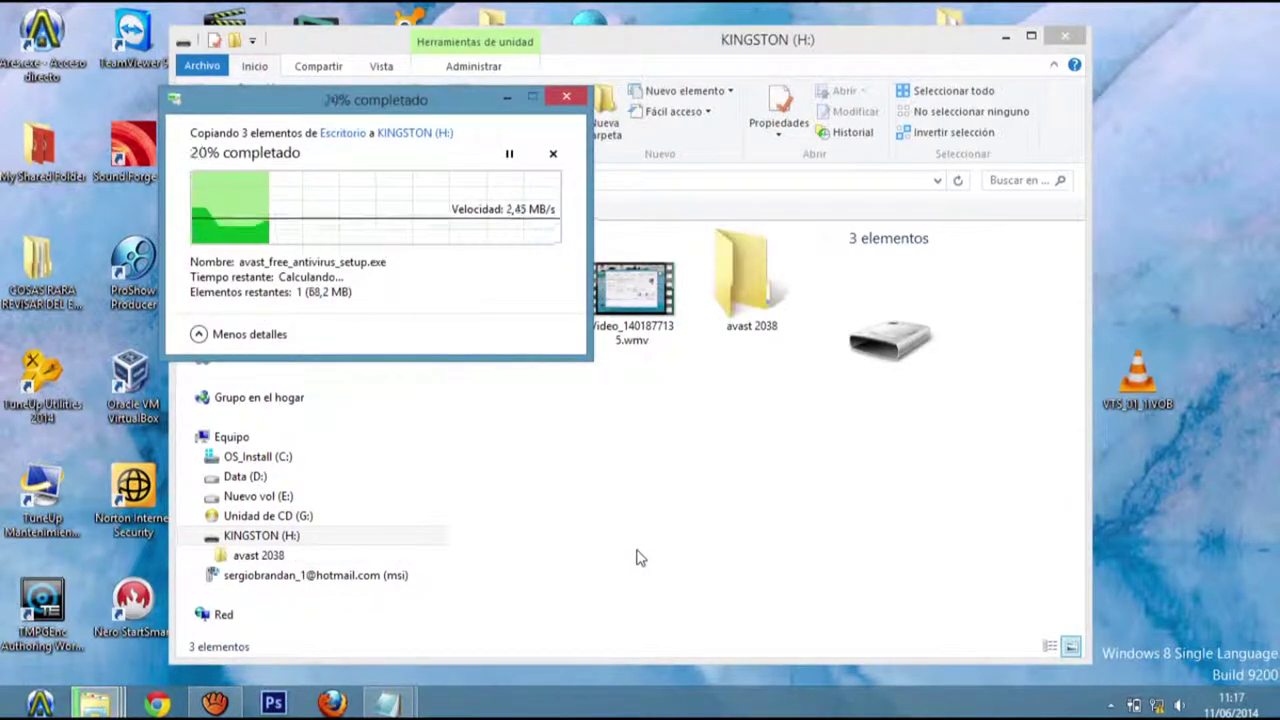
pyautogui.click(1005, 50)
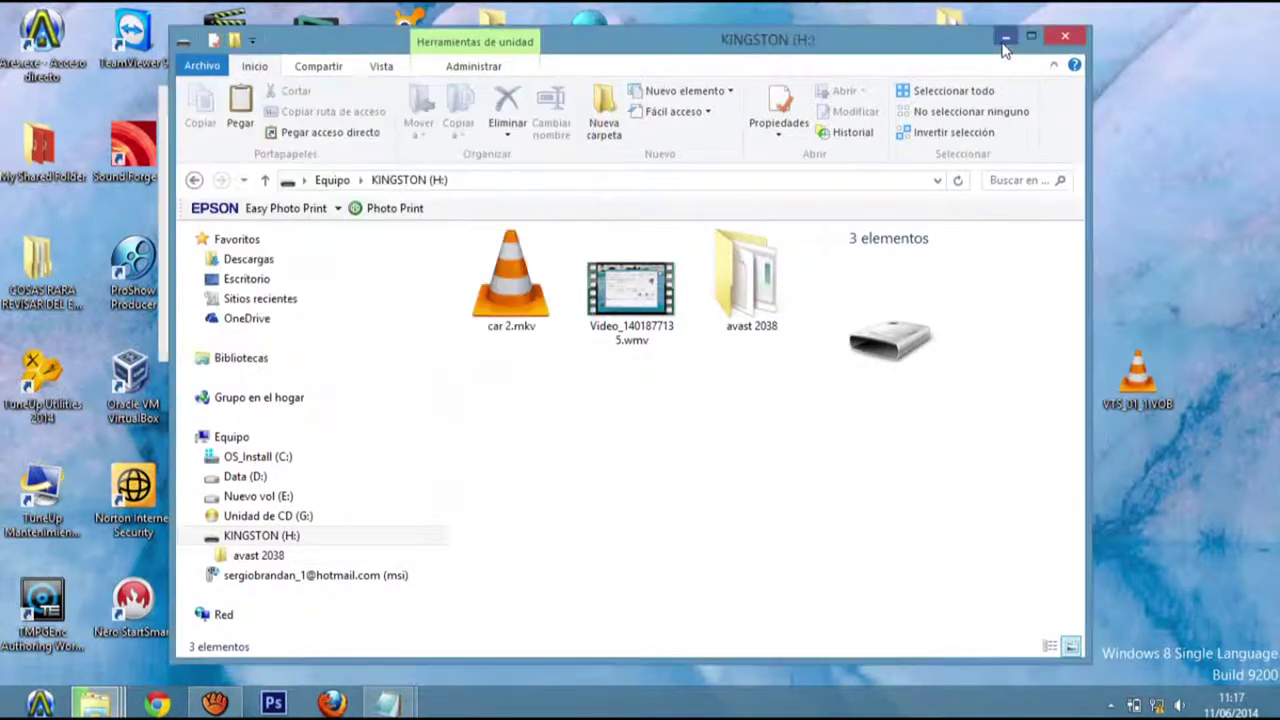
pyautogui.click(1005, 42)
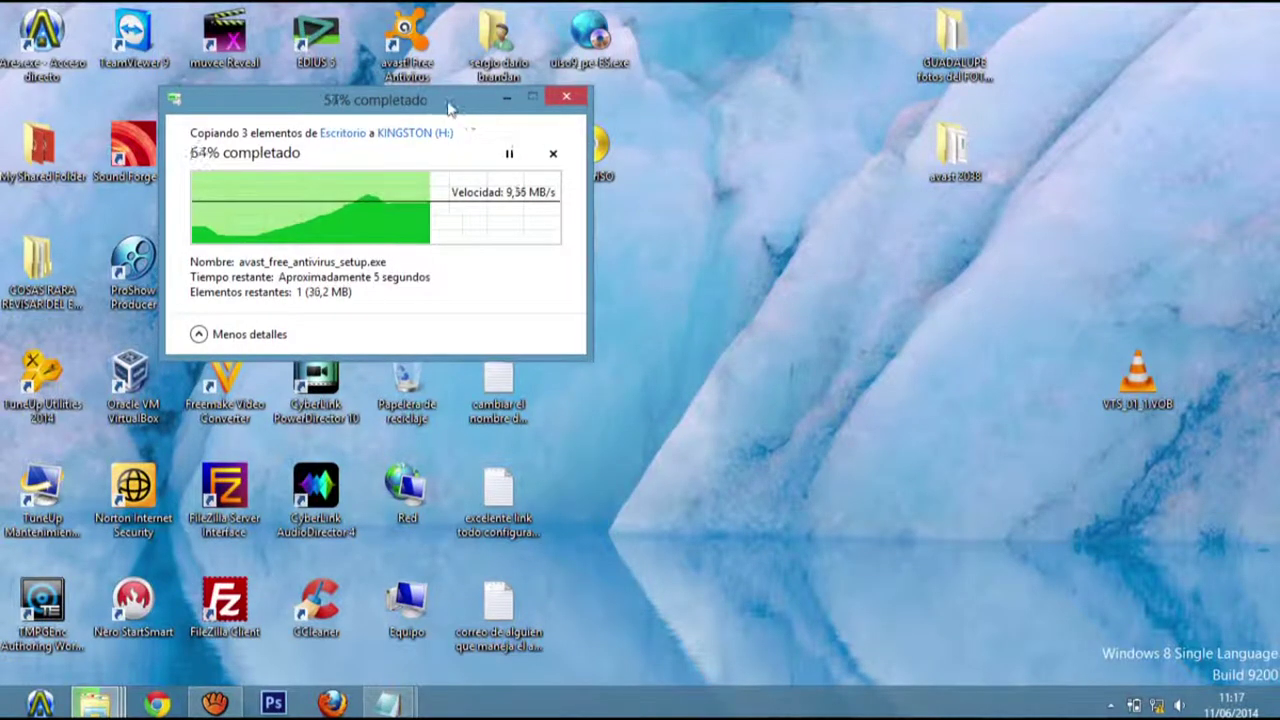
pyautogui.moveTo(449, 108); pyautogui.dragTo(865, 268)
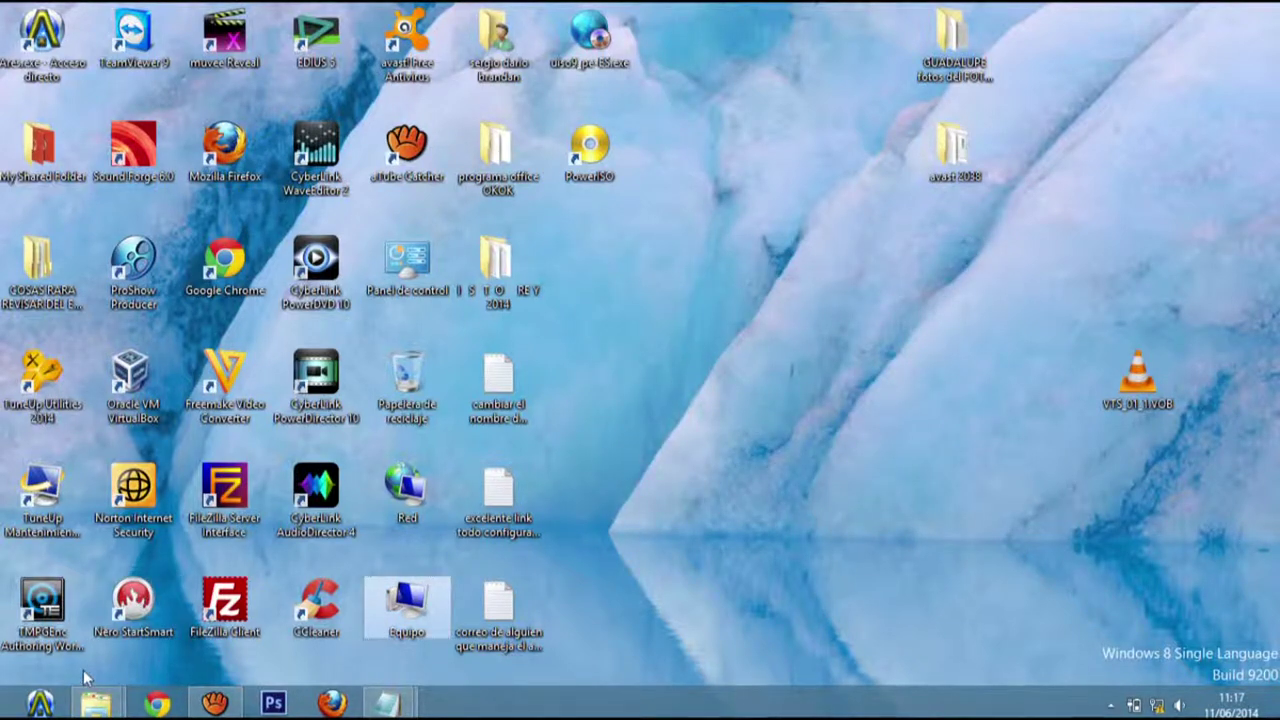
# Step: Bring back the avast 2038 folder window, switch it to the Data (D:) drive, and maximize it
pyautogui.moveTo(103, 706)
pyautogui.click(127, 607)
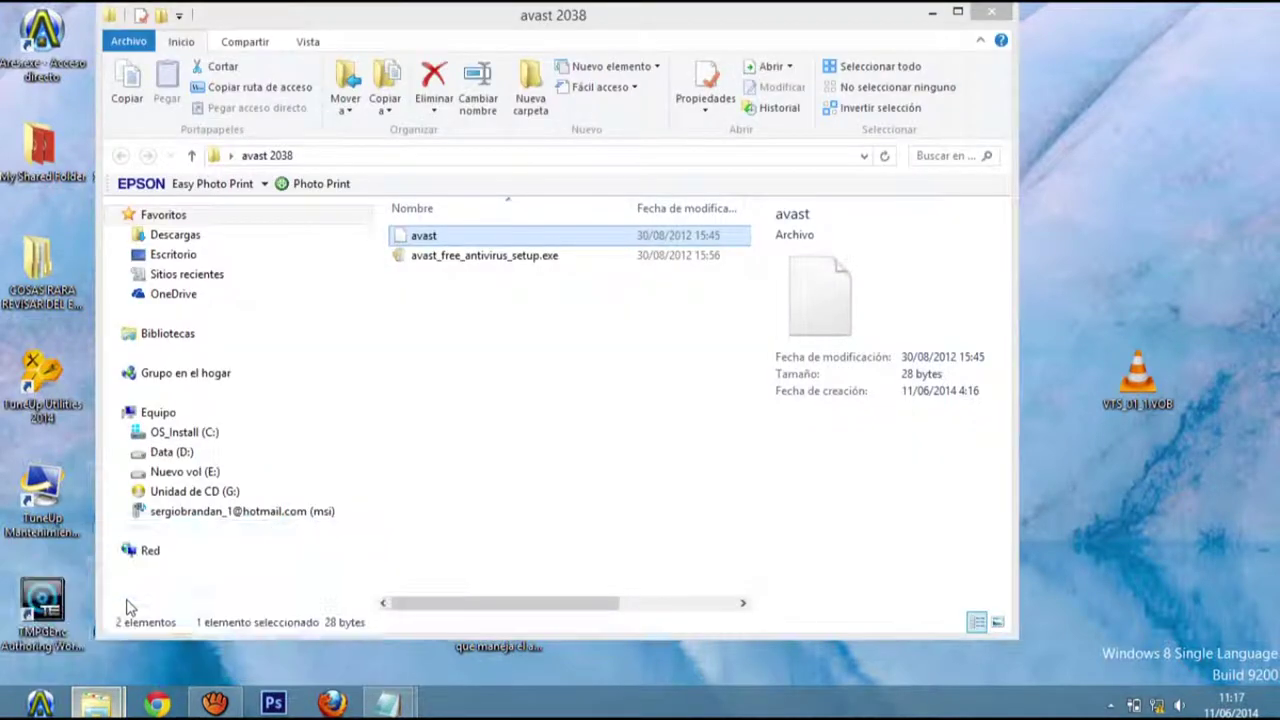
pyautogui.click(446, 442)
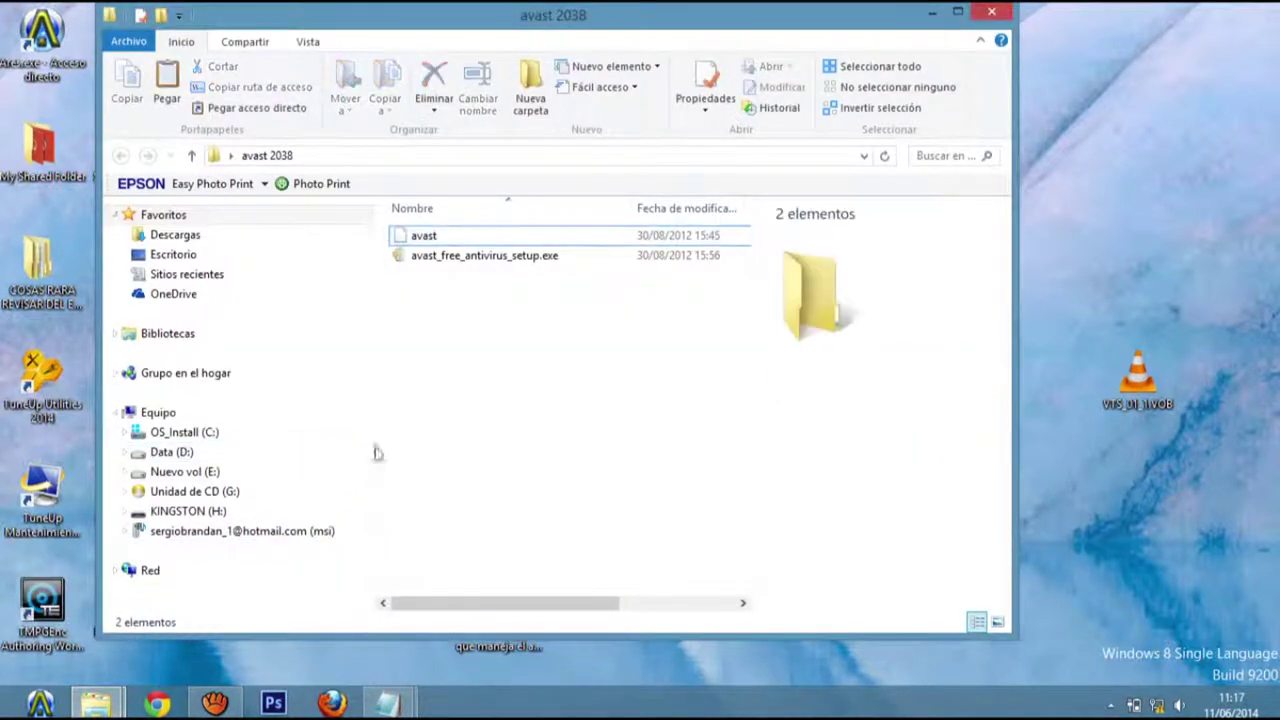
pyautogui.click(209, 455)
pyautogui.doubleClick(614, 13)
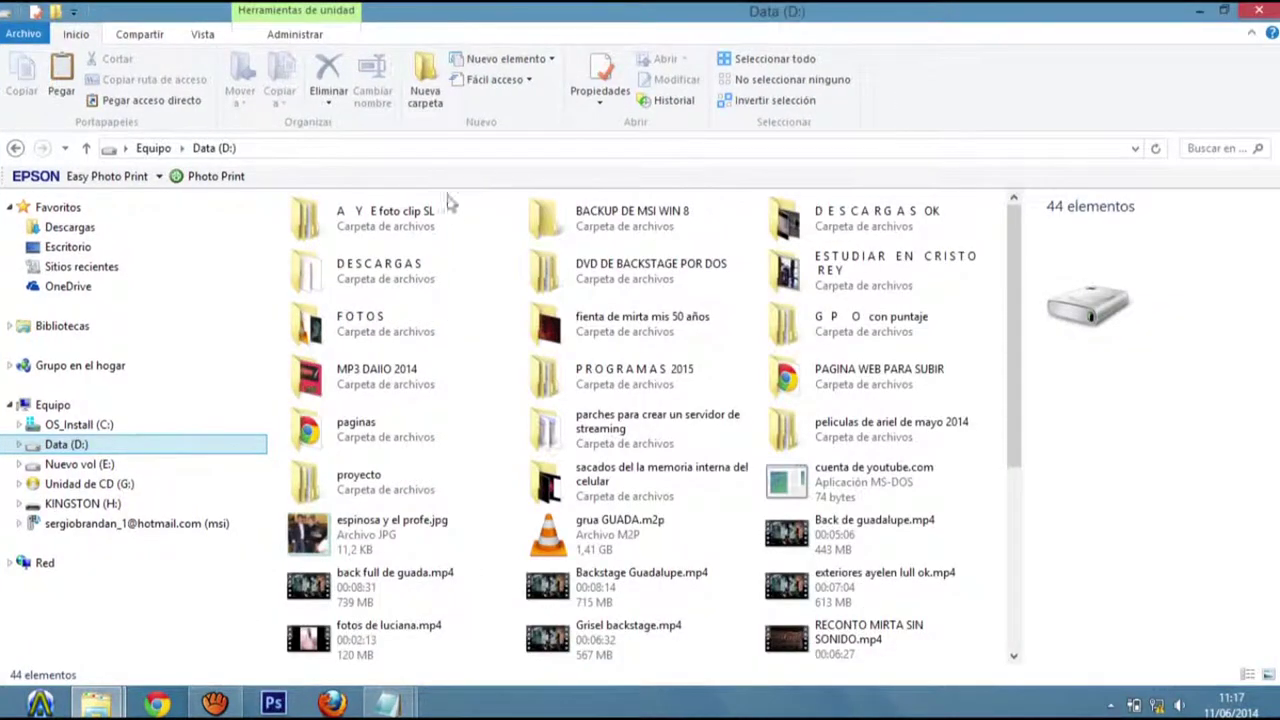
# Step: Look inside the PROGRAMAS 2015 folder on Data (D:) and return to the drive's root
pyautogui.click(1209, 147)
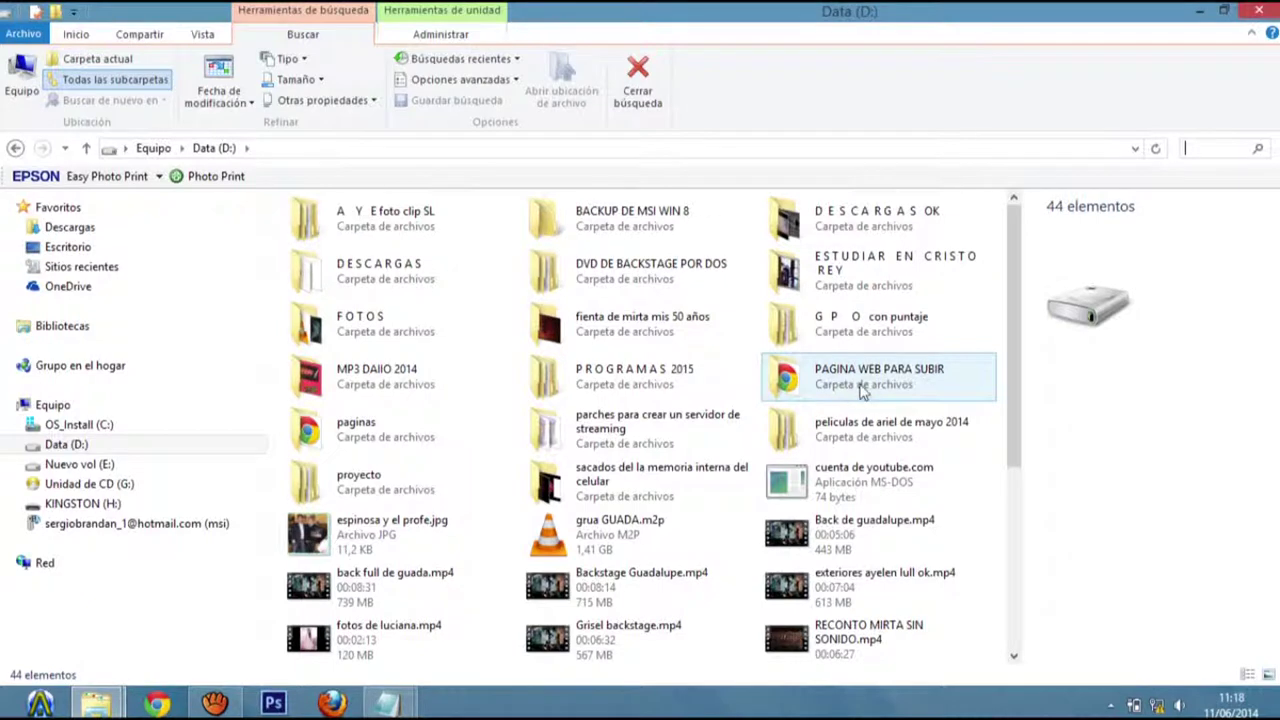
pyautogui.doubleClick(657, 375)
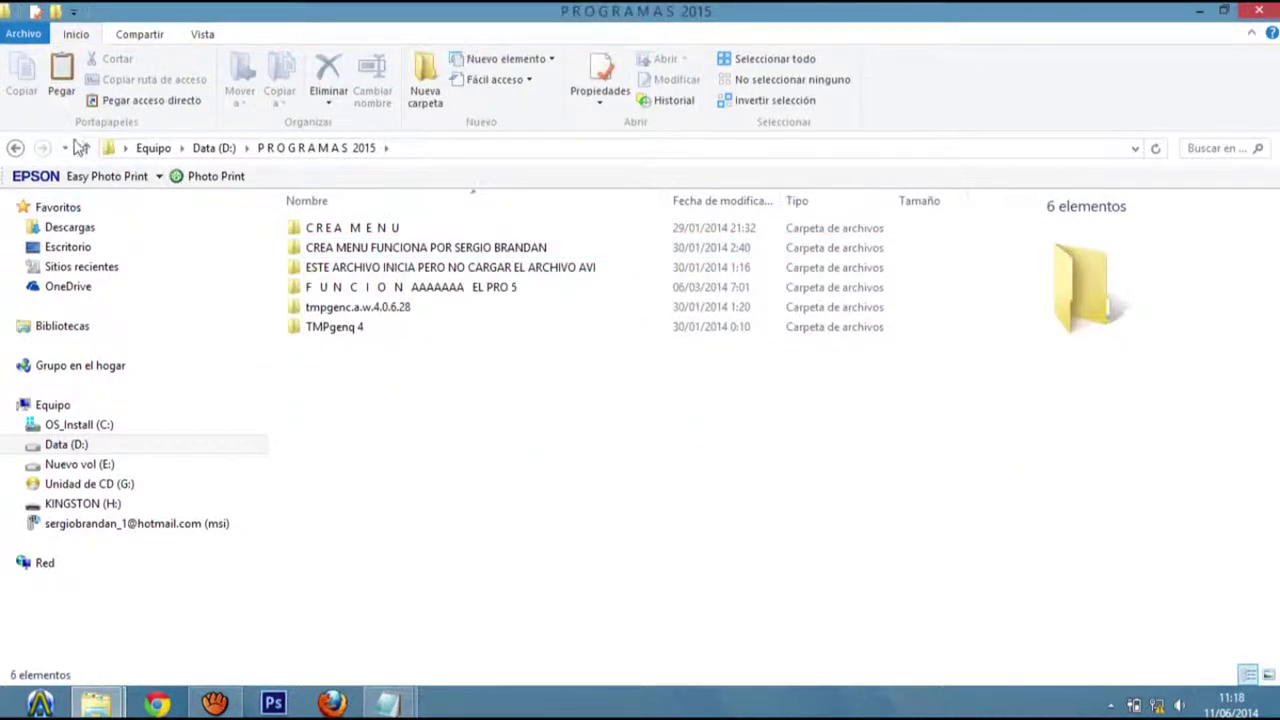
pyautogui.click(15, 148)
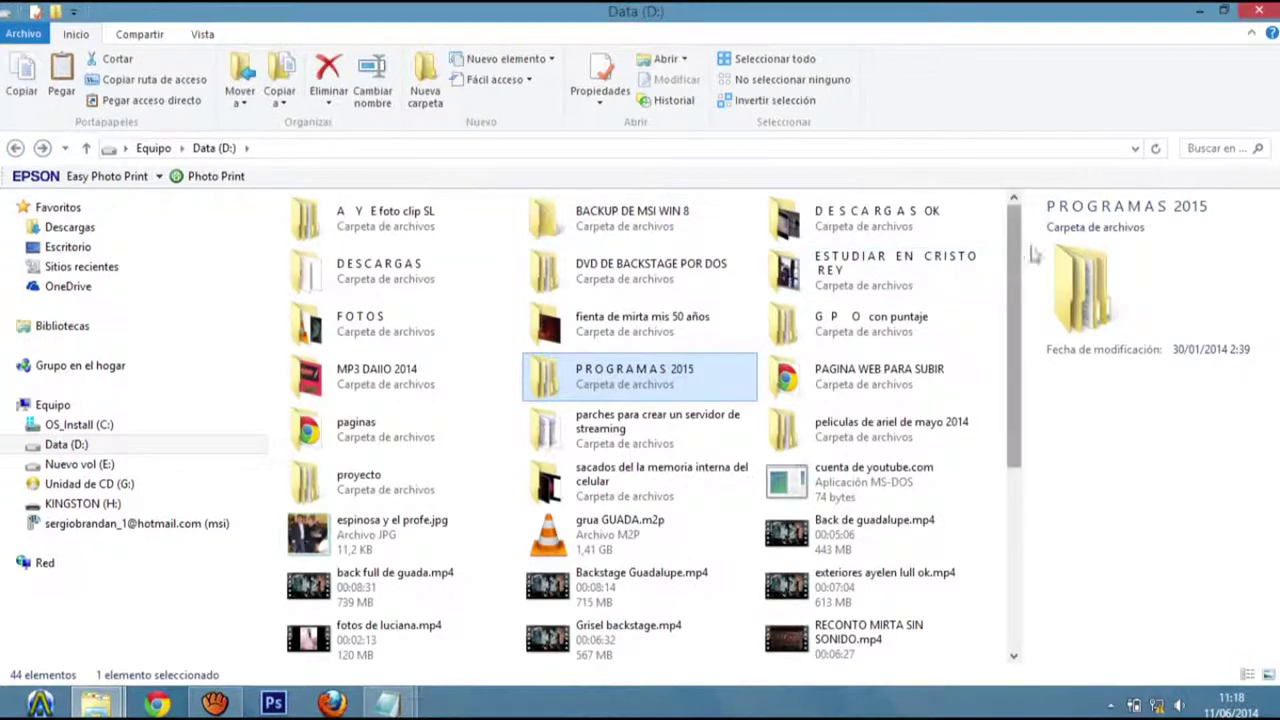
# Step: Search the Data (D:) drive for "repara" and look through the results
pyautogui.click(1213, 148)
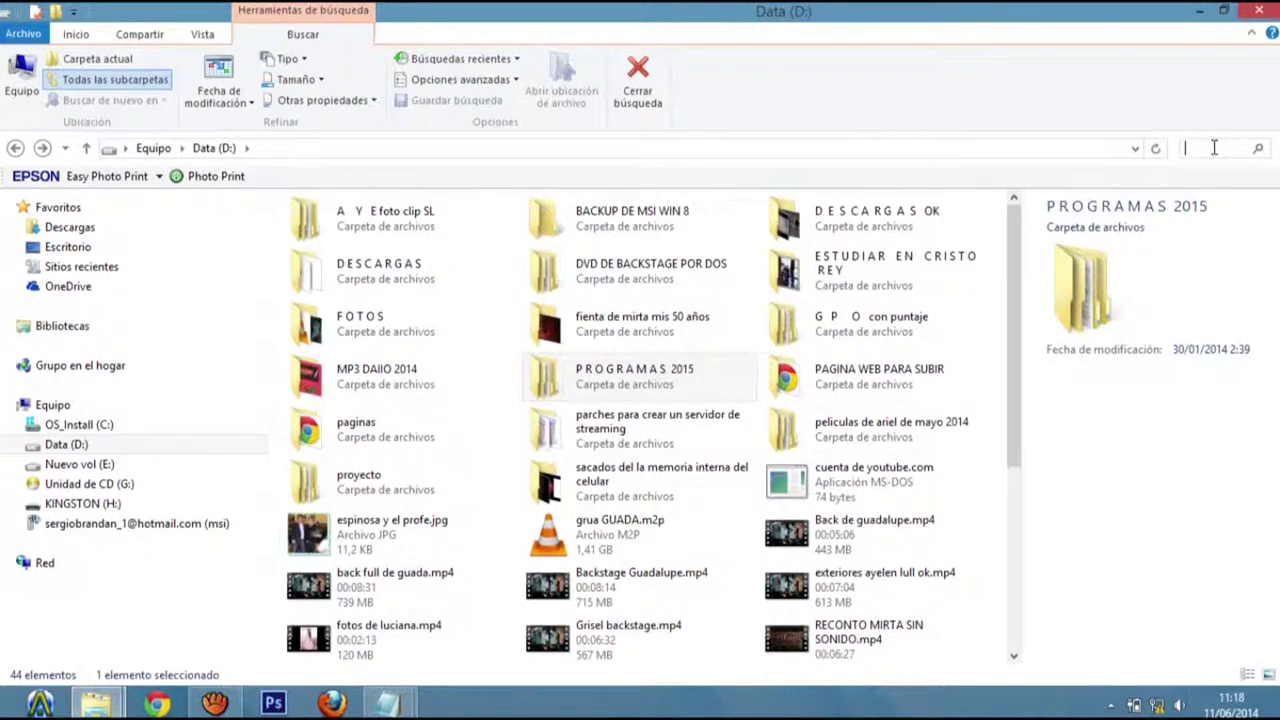
pyautogui.write('rep')
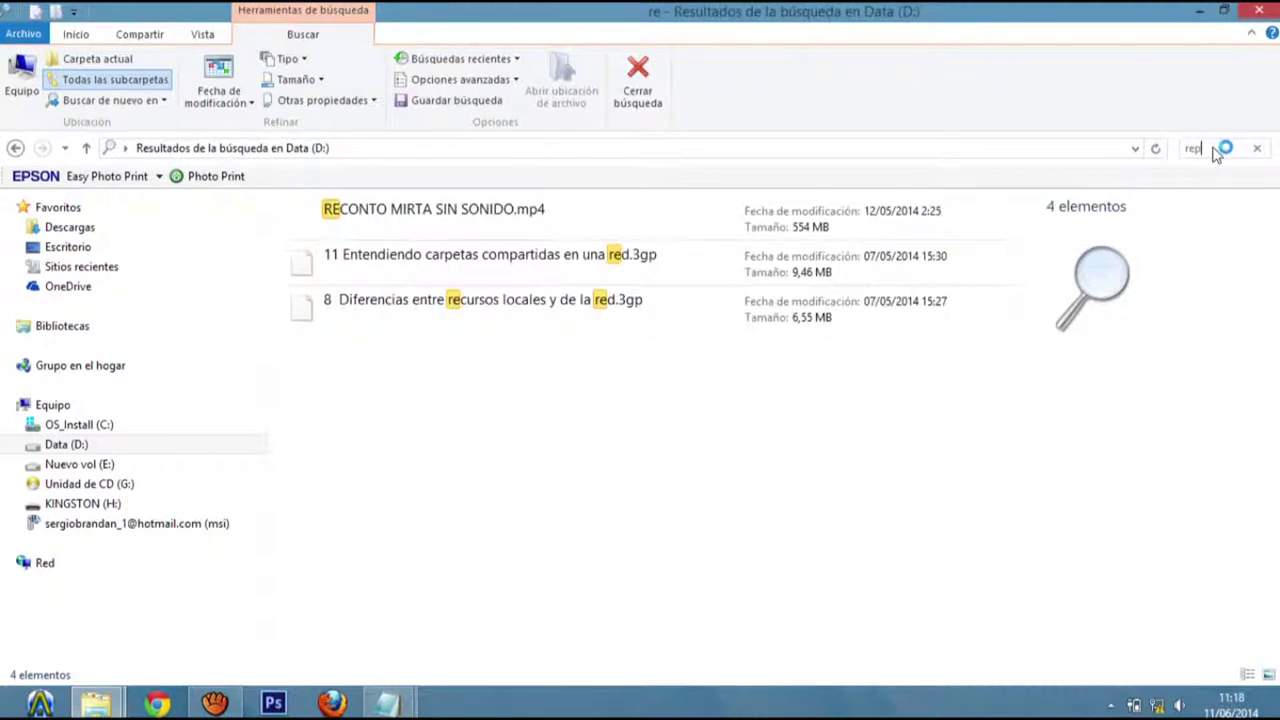
pyautogui.write('ara')
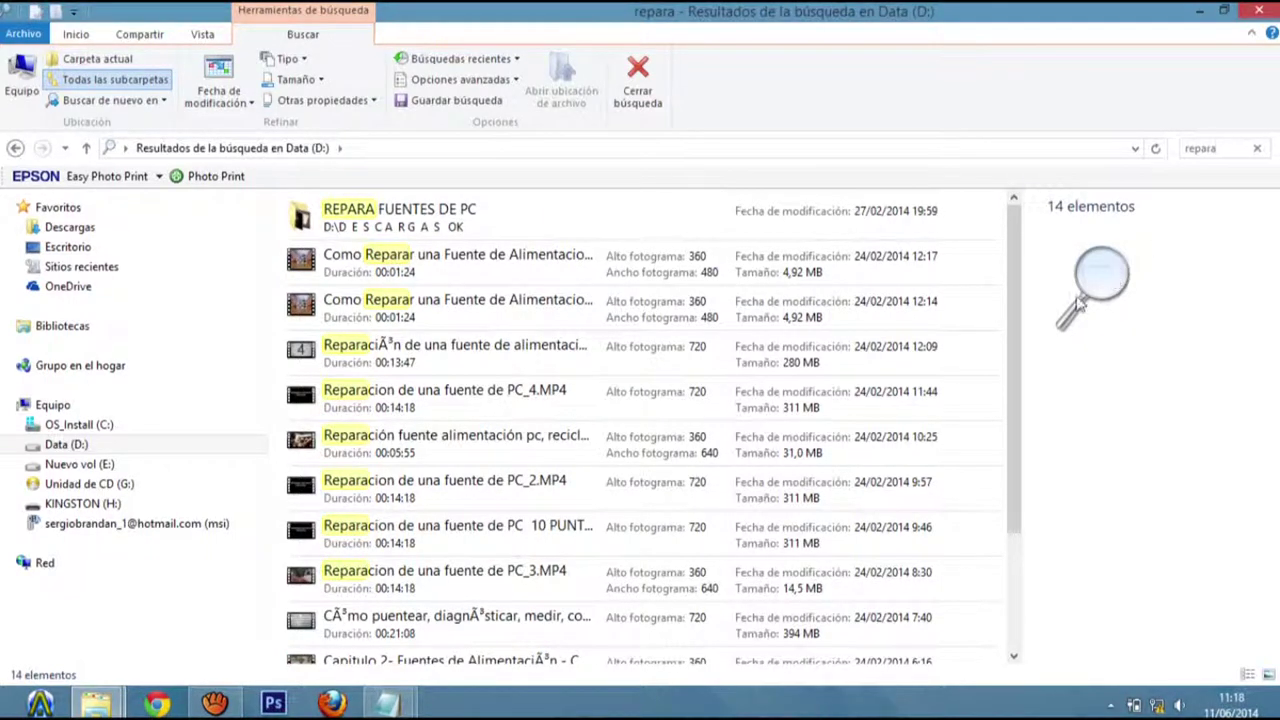
pyautogui.moveTo(1012, 315); pyautogui.dragTo(1011, 236)
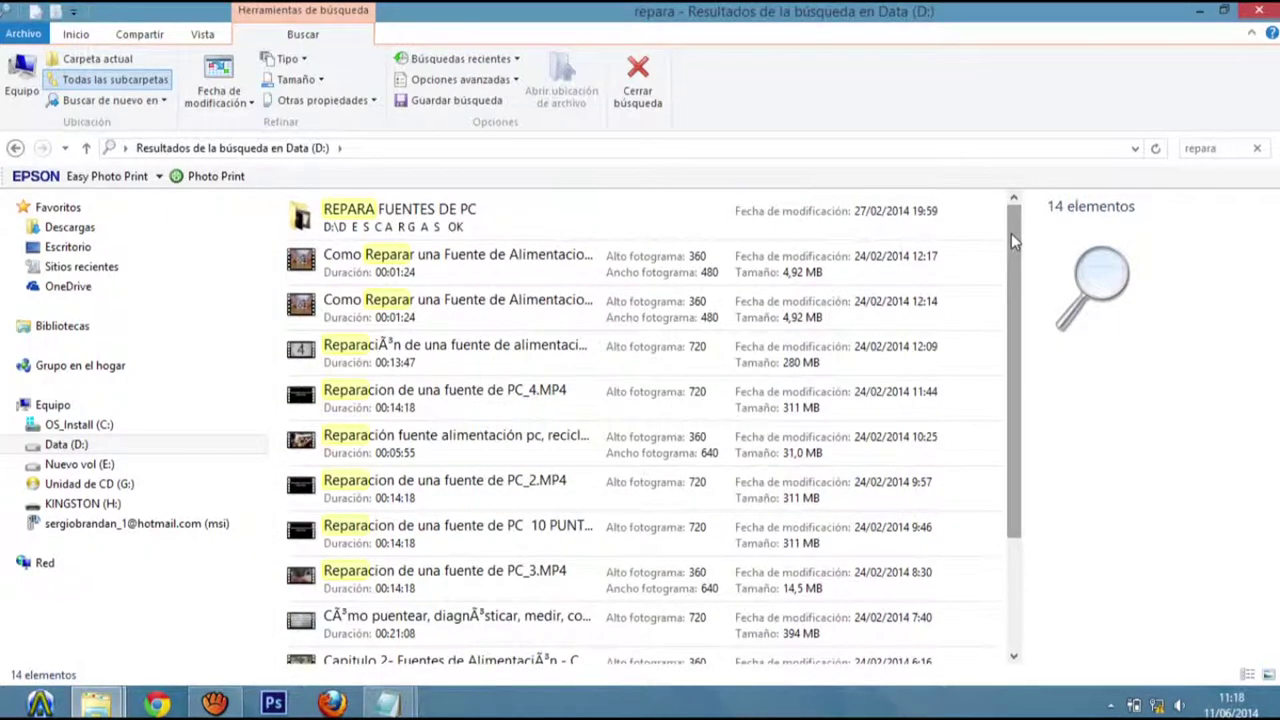
# Step: Switch to the Nuevo vol (E:) drive and search it for "repara"
pyautogui.click(75, 466)
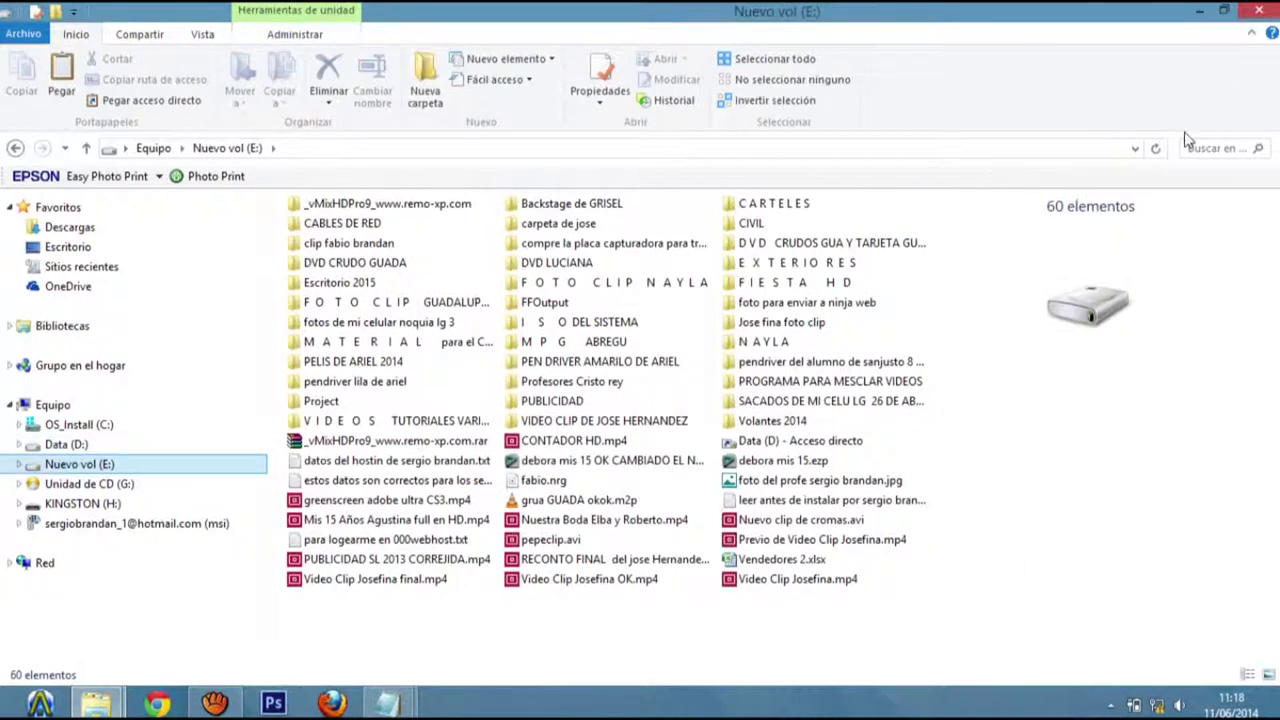
pyautogui.click(1212, 148)
pyautogui.write('re')
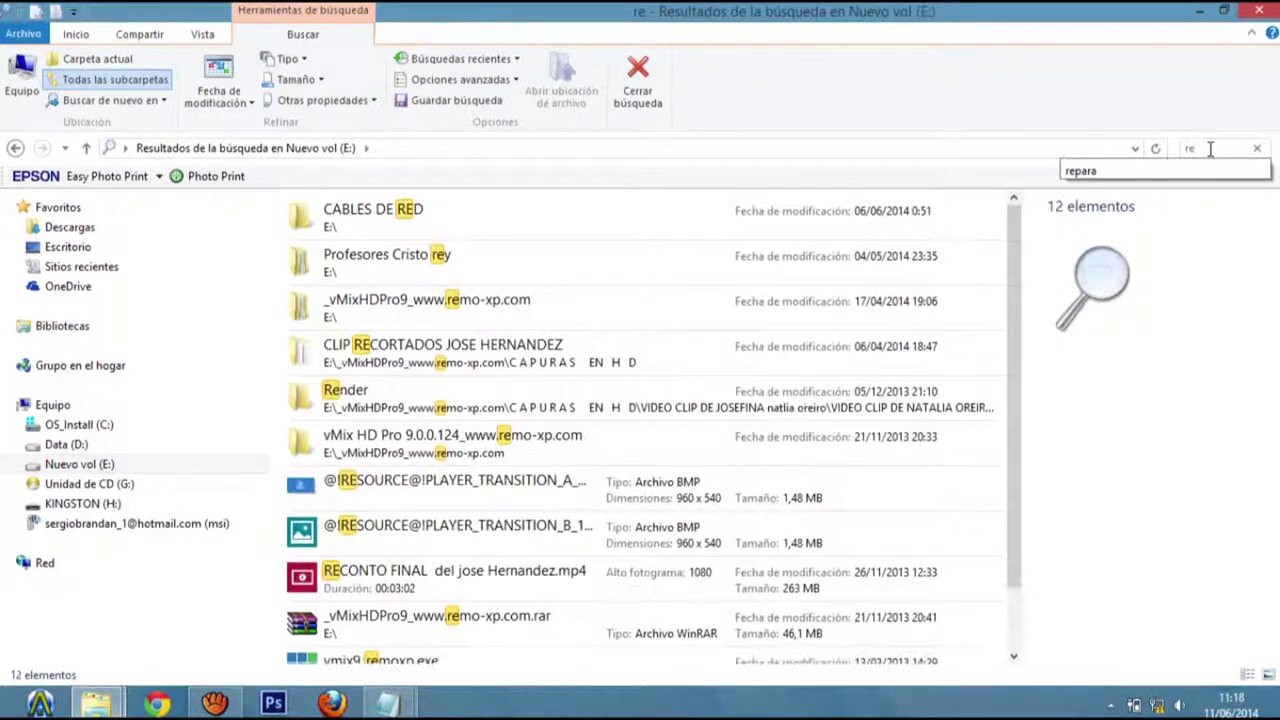
pyautogui.write('par')
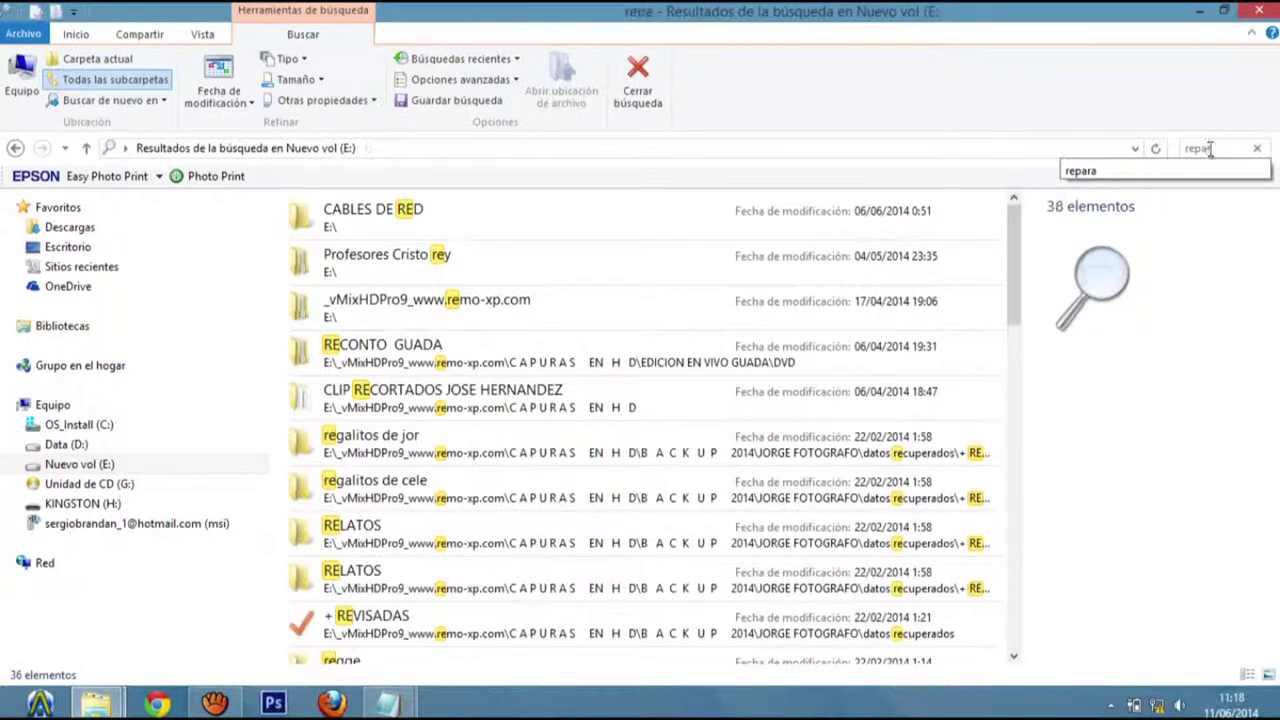
pyautogui.write('a')
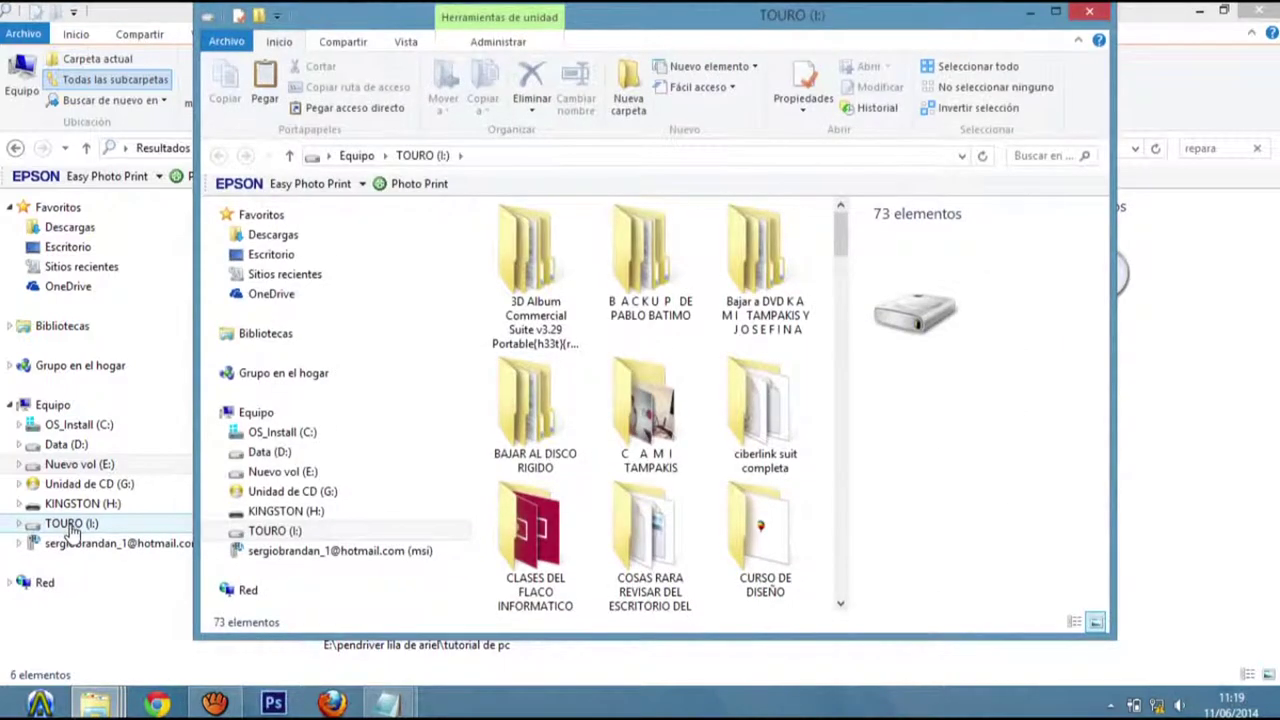
# Step: Search the TOURO (I:) drive for "repara" and open the REPARACION 2014 folder
pyautogui.click(72, 524)
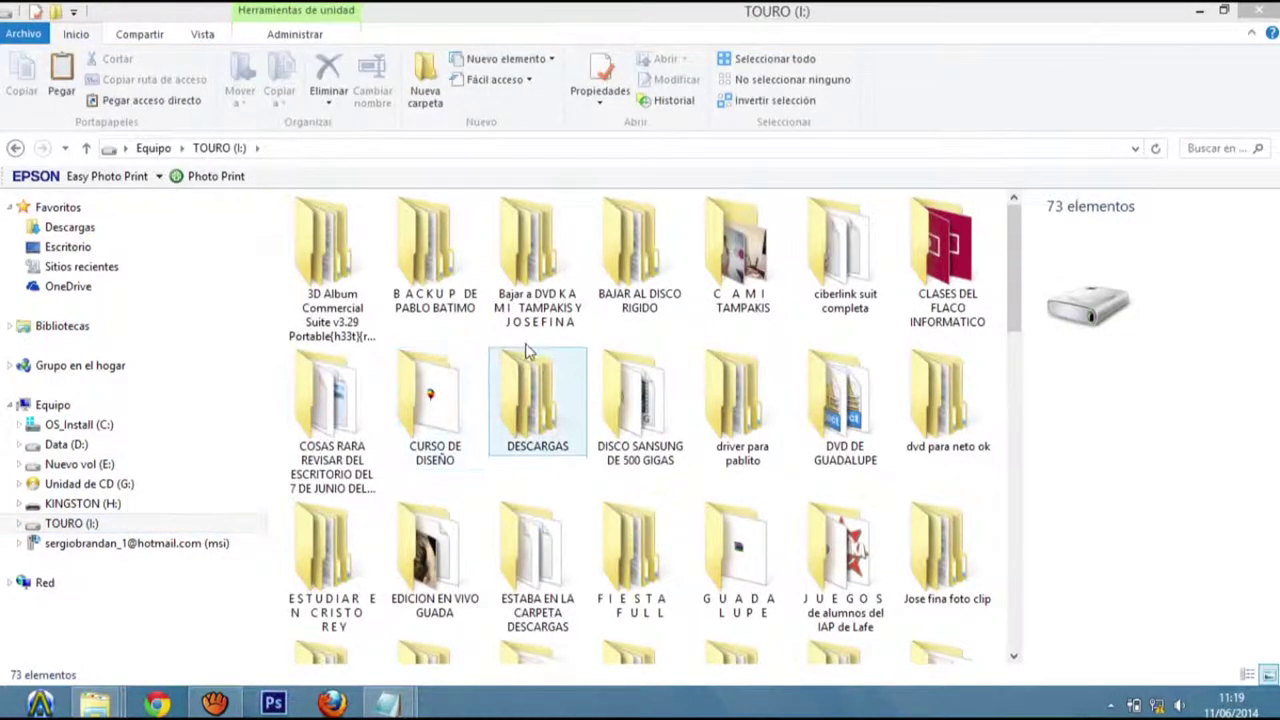
pyautogui.click(1216, 150)
pyautogui.write('repar')
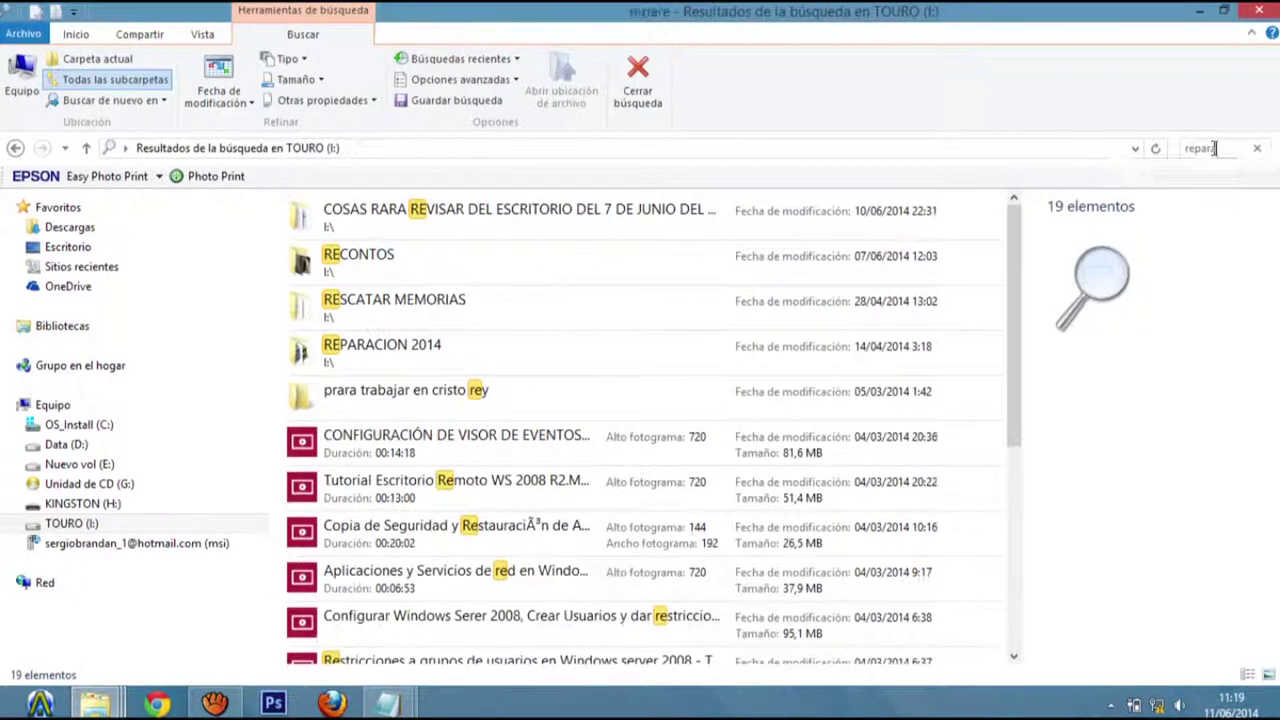
pyautogui.write('a')
pyautogui.doubleClick(449, 210)
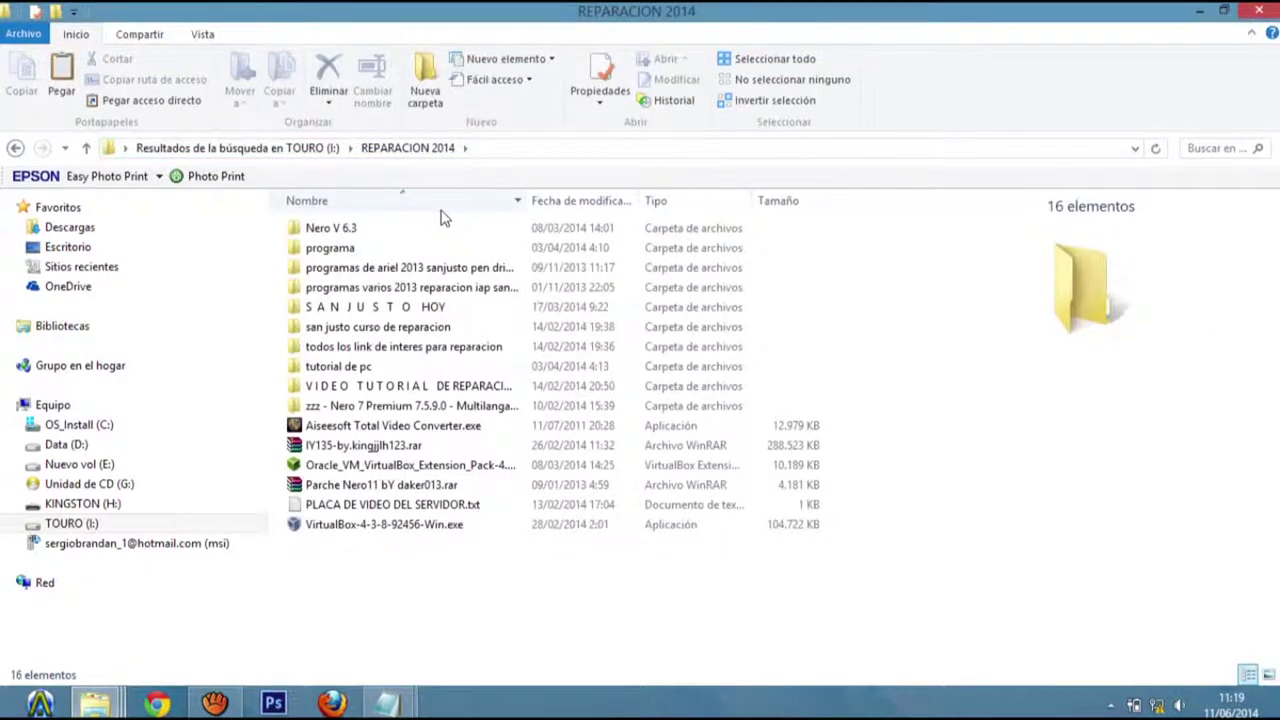
# Step: View SERIE.txt in the Nero V 6.3 folder, close it, and return to REPARACION 2014
pyautogui.doubleClick(389, 227)
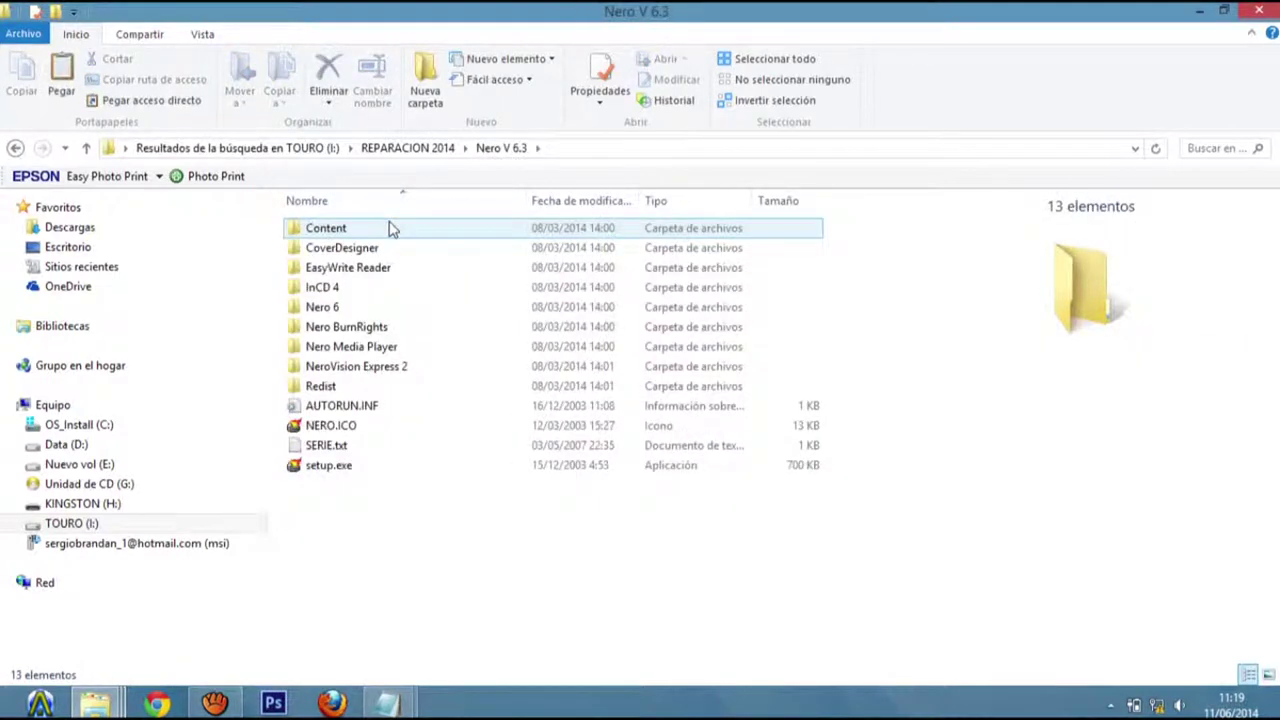
pyautogui.doubleClick(385, 445)
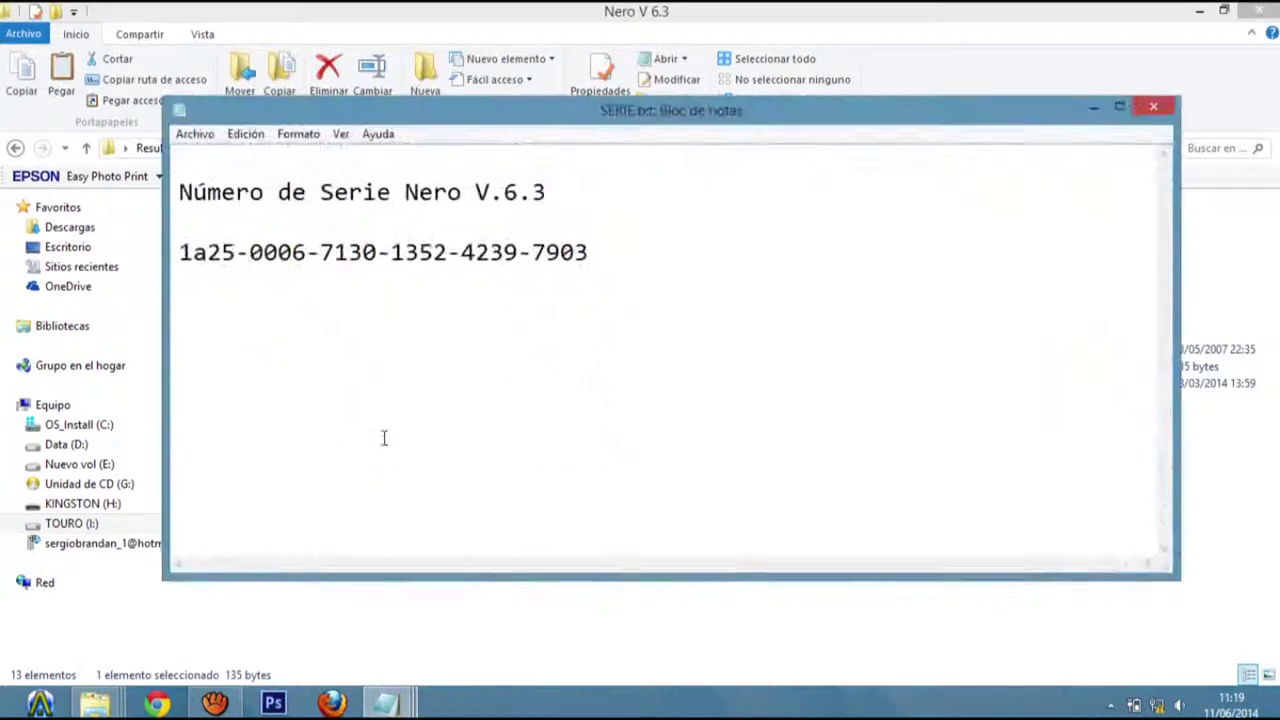
pyautogui.click(1152, 106)
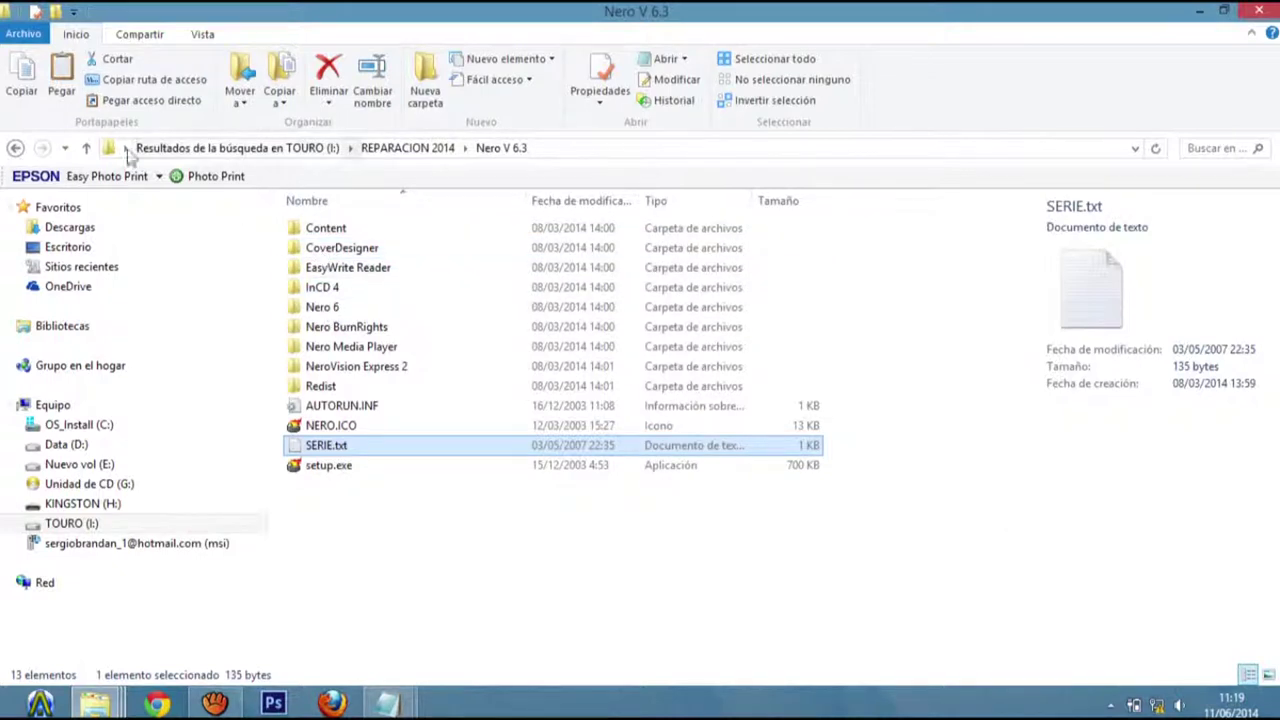
pyautogui.click(16, 148)
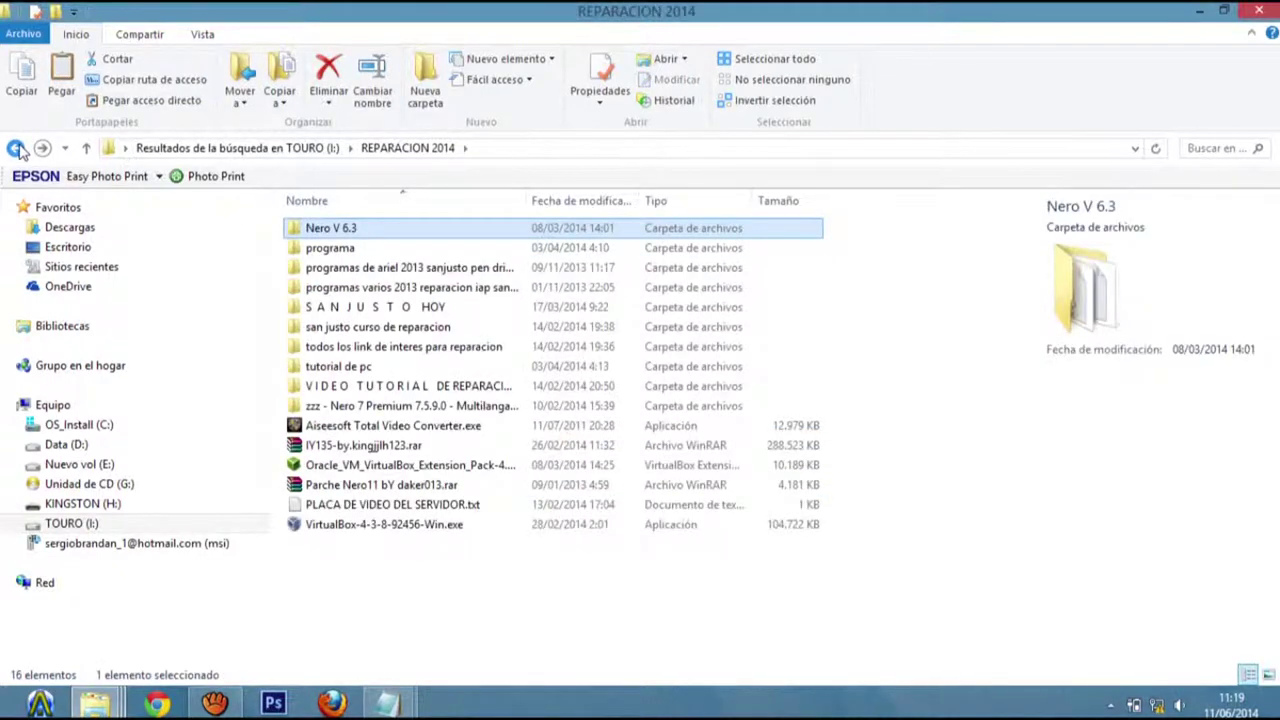
# Step: Check the programa folder, then open the zzz - Nero 7 Premium 7.5.9.0 folder inside the 2013 sanjusto pen driver programs folder
pyautogui.doubleClick(295, 248)
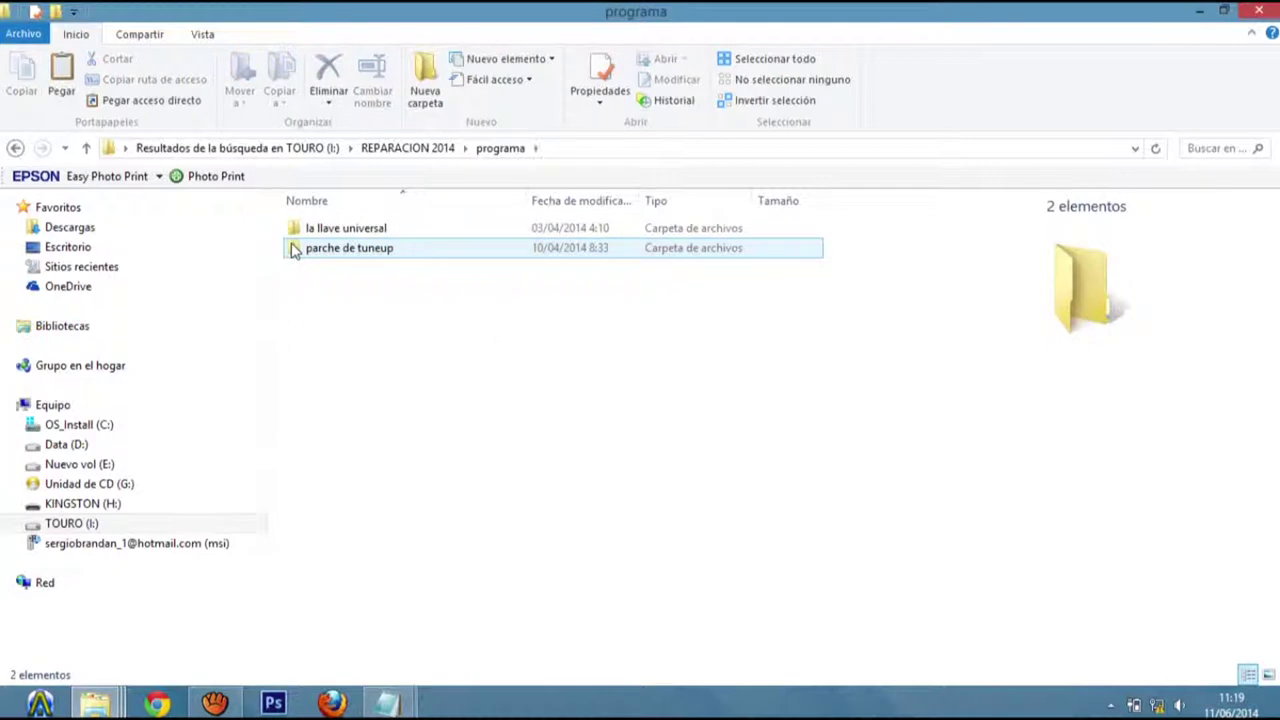
pyautogui.click(16, 148)
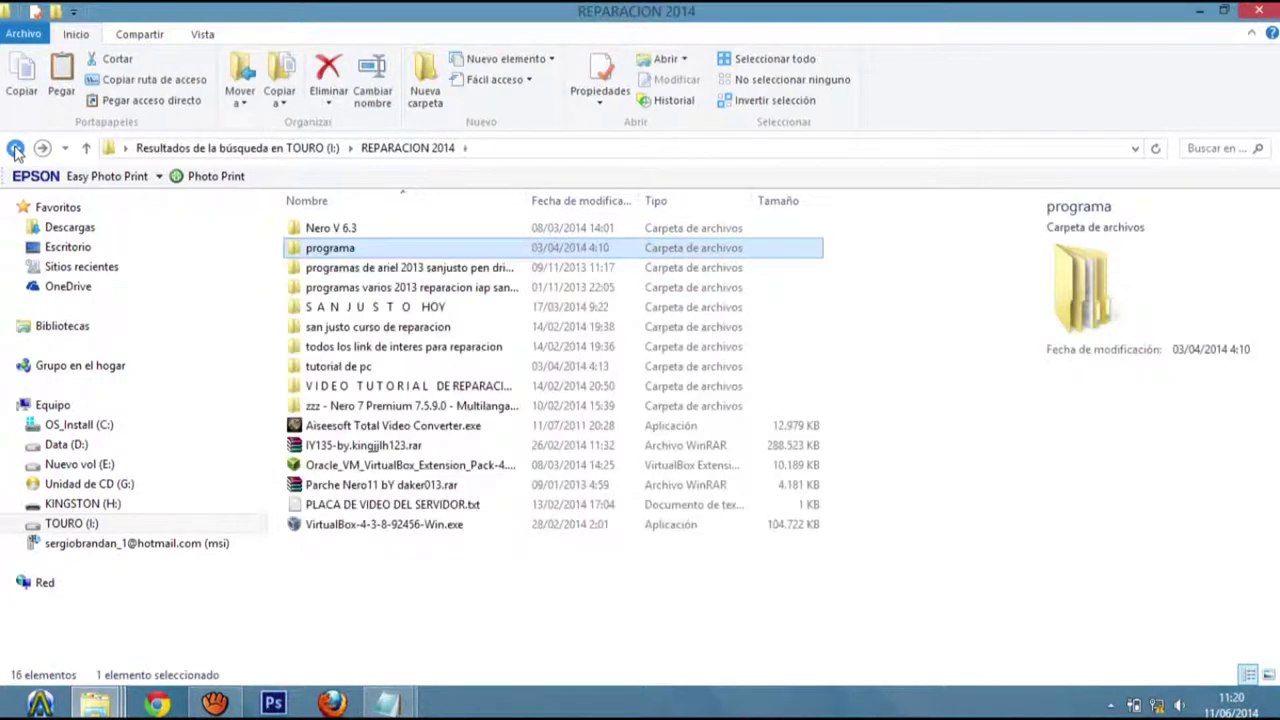
pyautogui.doubleClick(382, 272)
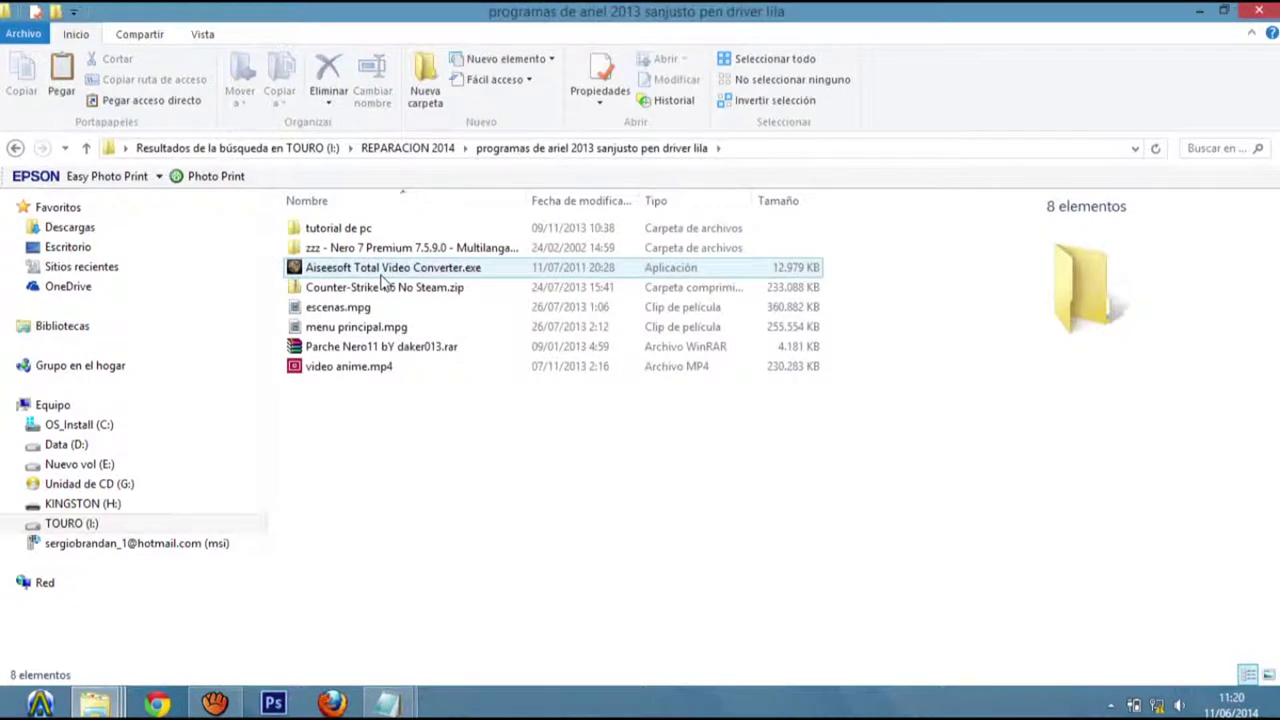
pyautogui.doubleClick(377, 252)
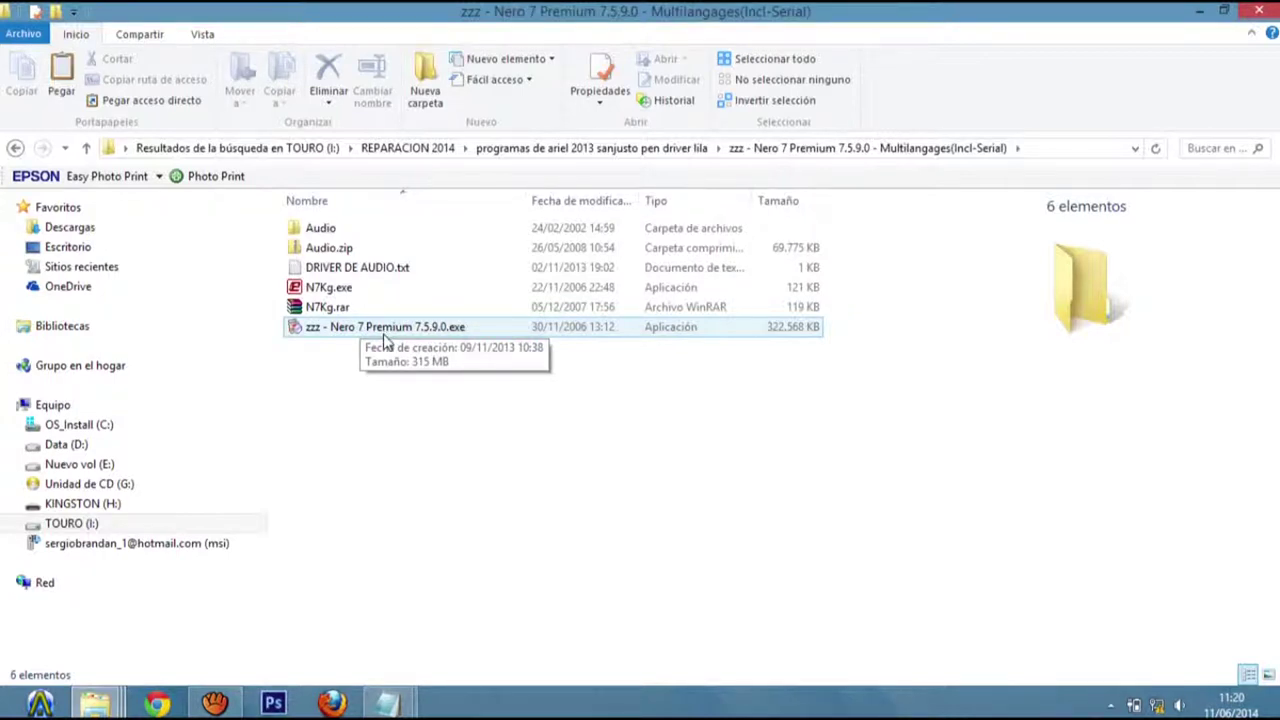
# Step: Run N7Kg.exe and copy the serial number shown for Nero 7 Ultra Edition
pyautogui.click(336, 292)
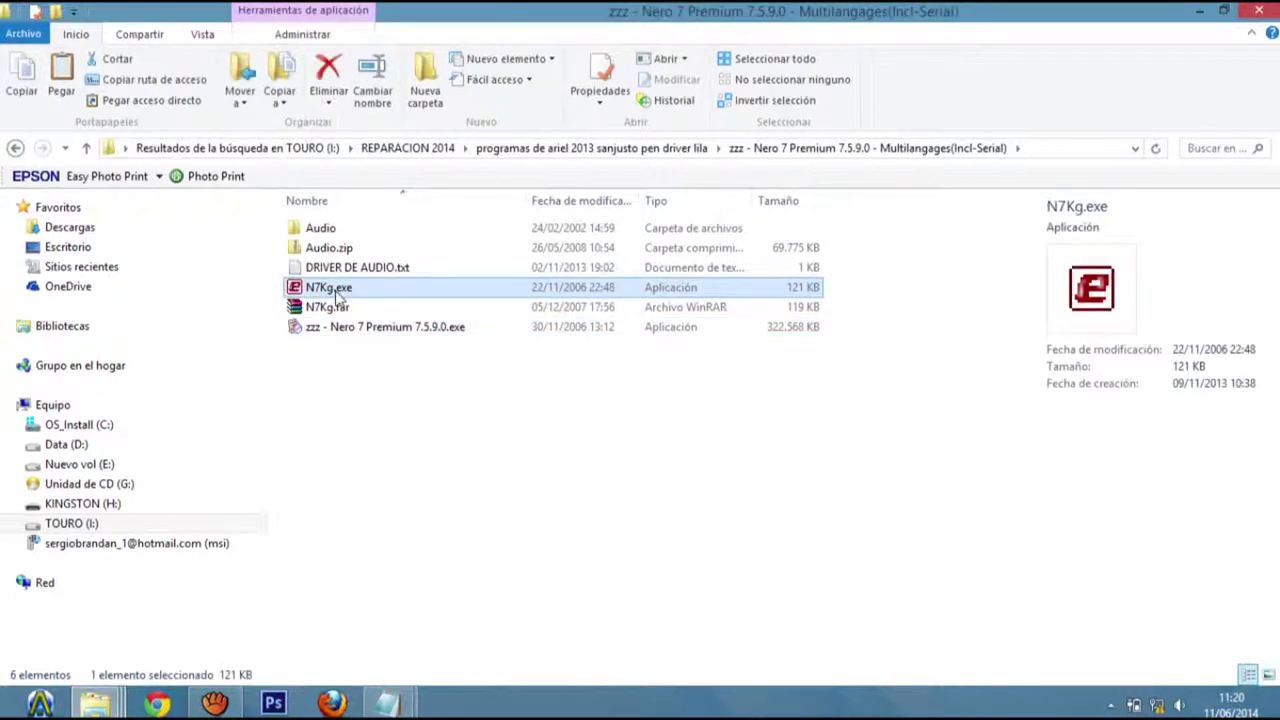
pyautogui.doubleClick(338, 290)
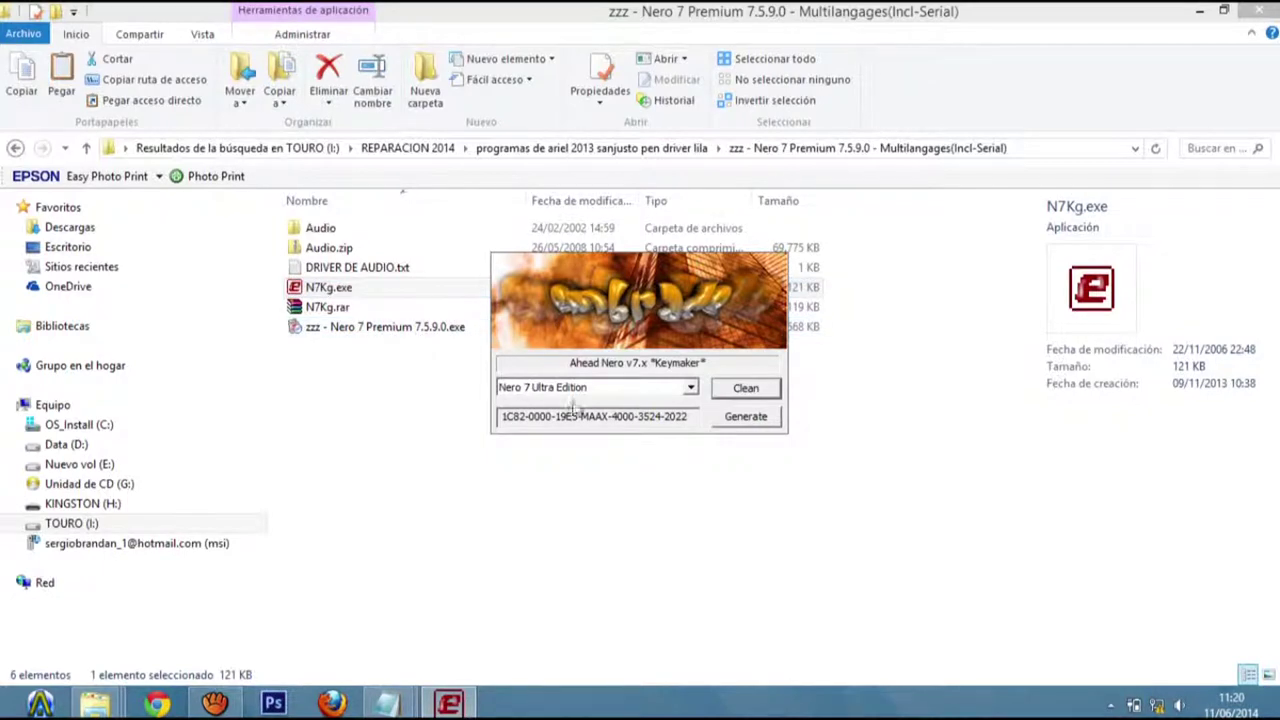
pyautogui.moveTo(690, 416); pyautogui.dragTo(451, 414)
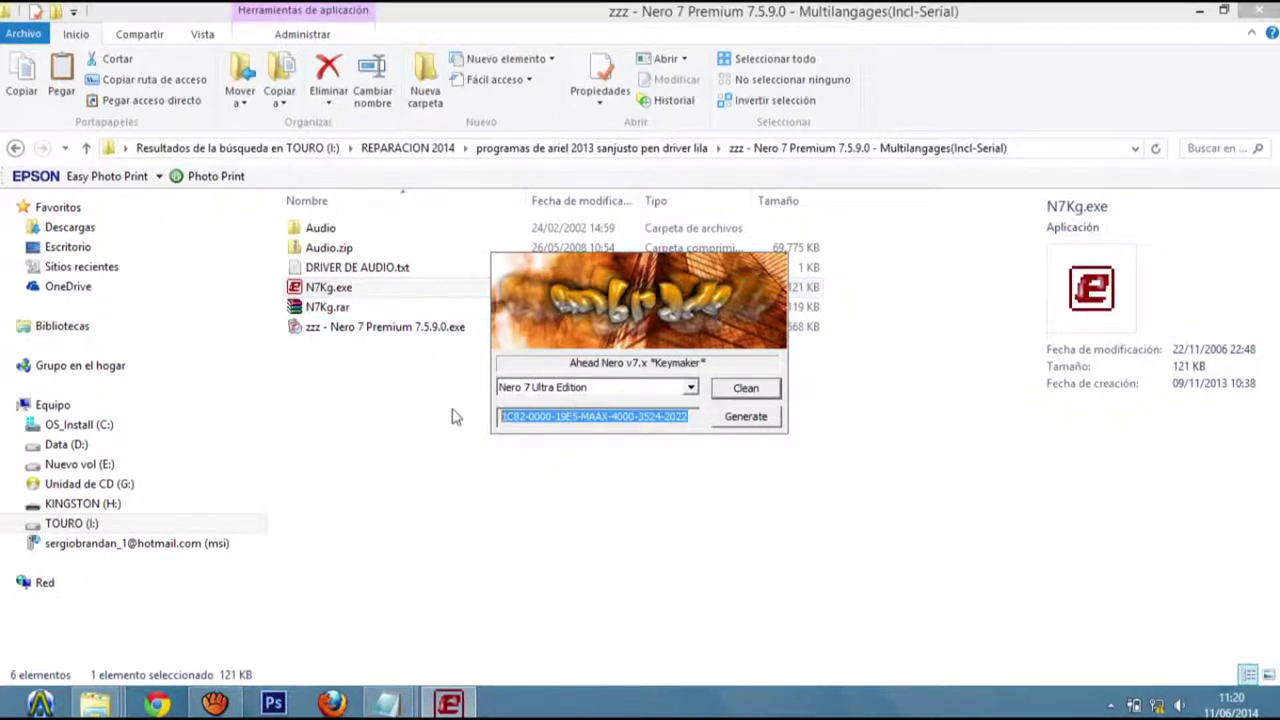
pyautogui.rightClick(552, 412)
pyautogui.click(556, 471)
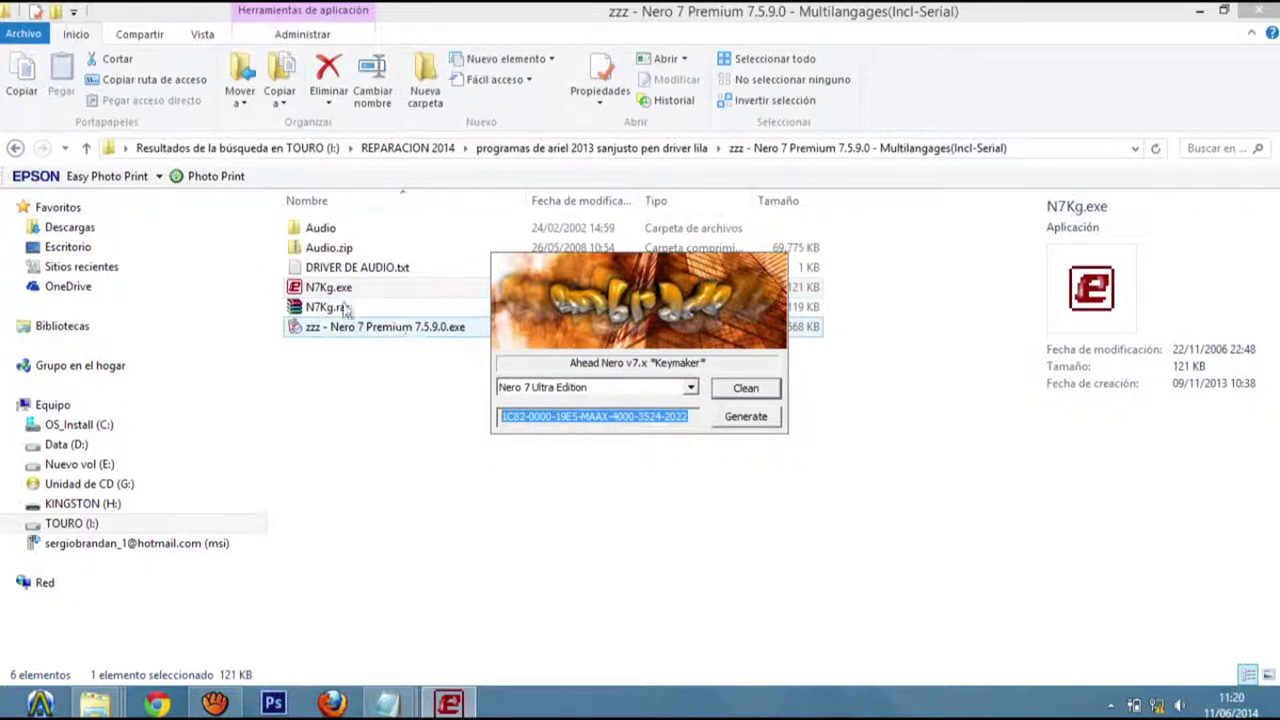
# Step: Copy the zzz - Nero 7 Premium 7.5.9.0 folder to the KINGSTON (H:) drive and move the copy progress window aside
pyautogui.hotkey('alt', 'Left')
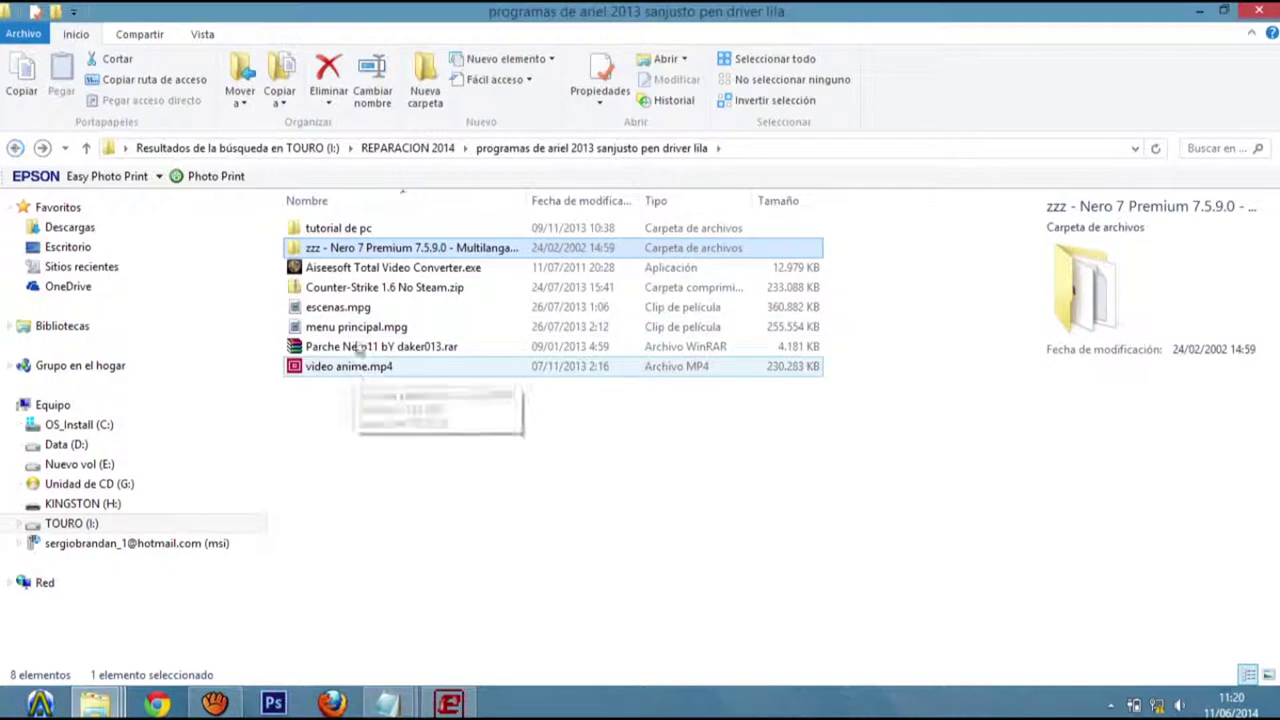
pyautogui.rightClick(358, 253)
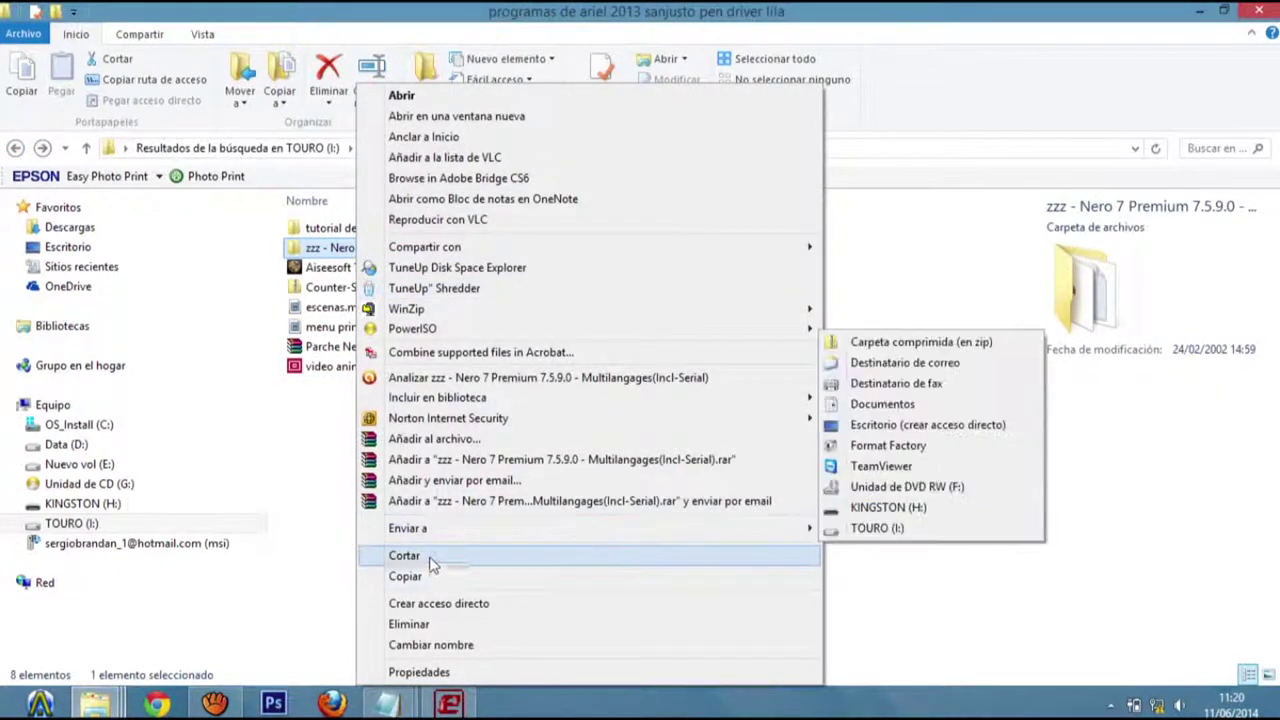
pyautogui.click(405, 577)
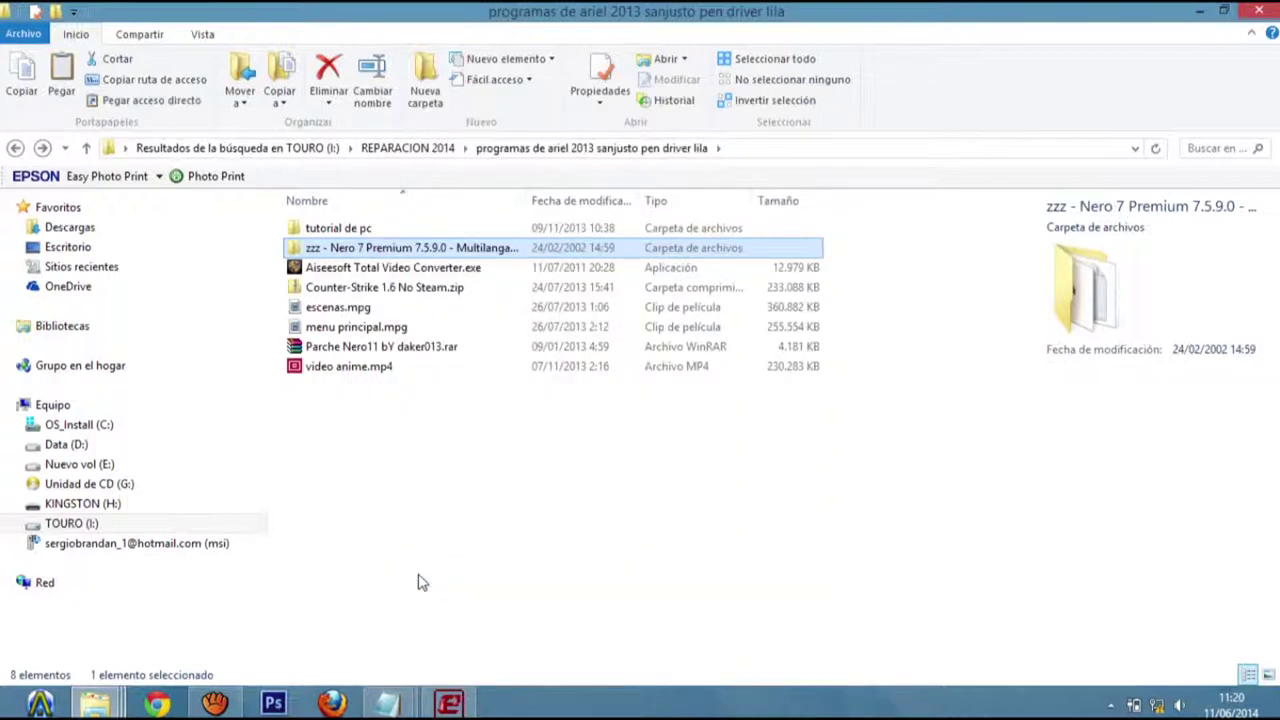
pyautogui.click(75, 505)
pyautogui.click(430, 412)
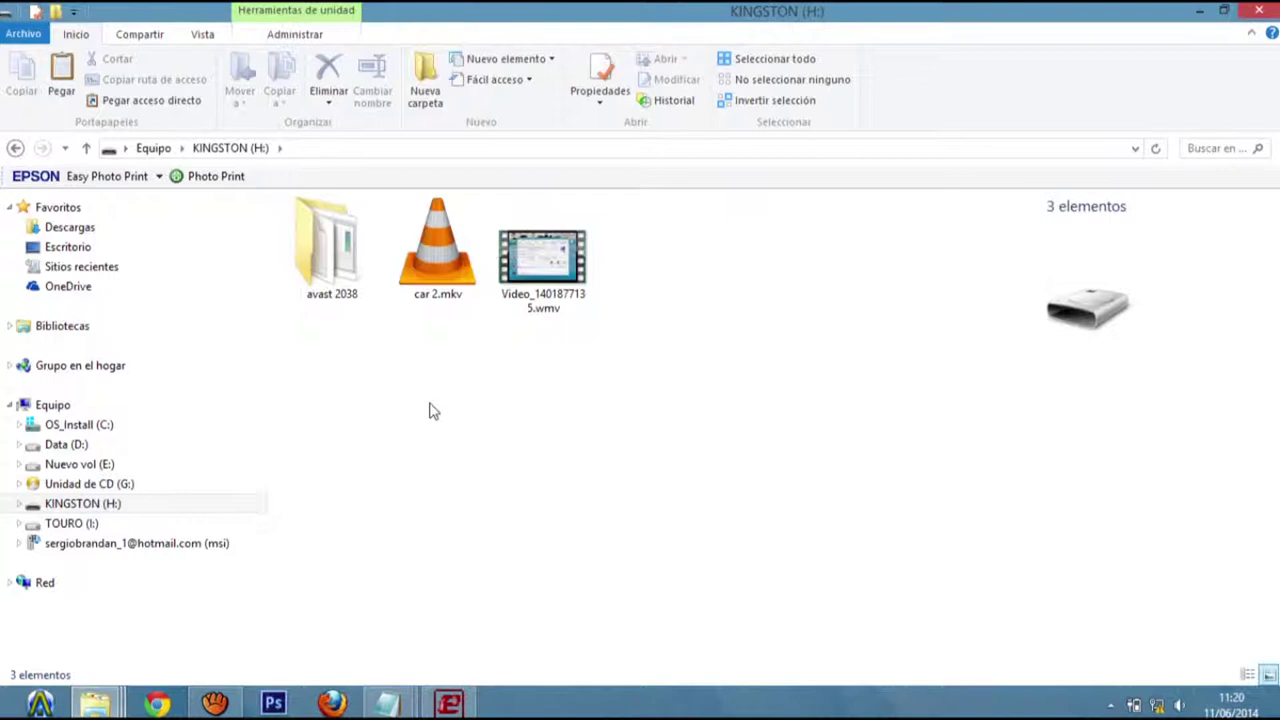
pyautogui.rightClick(430, 412)
pyautogui.click(510, 538)
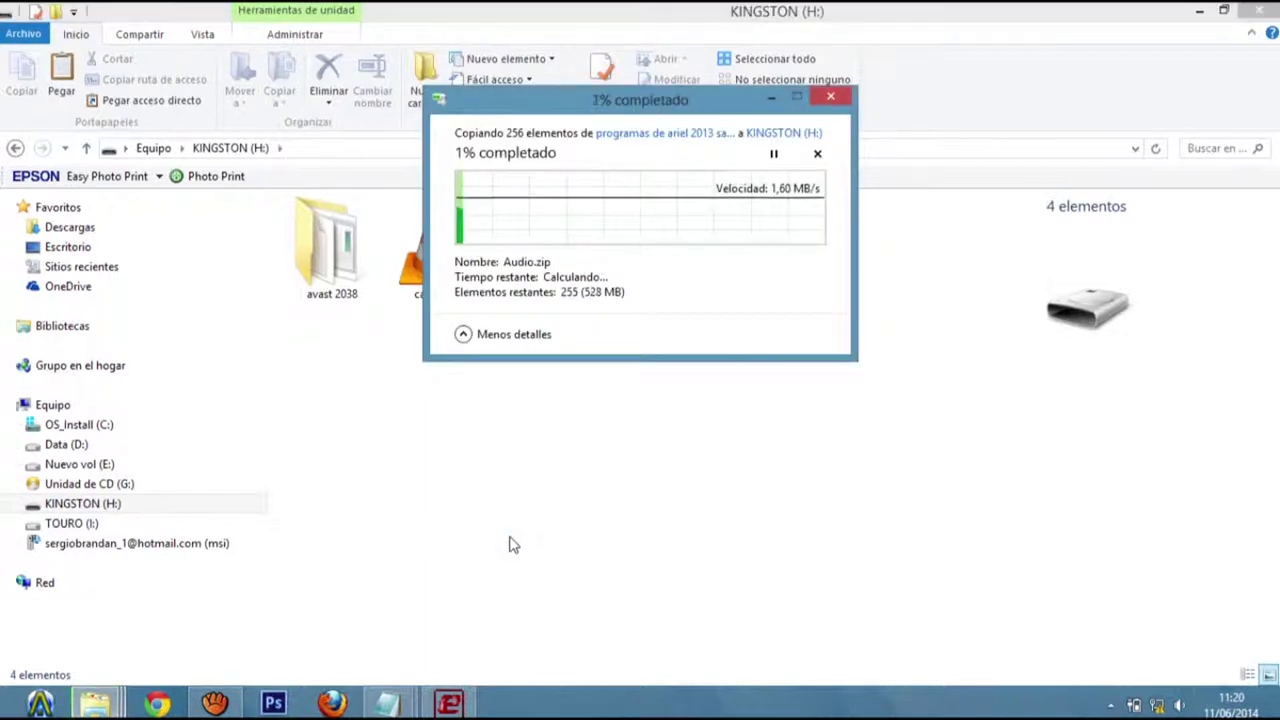
pyautogui.moveTo(588, 102); pyautogui.dragTo(832, 340)
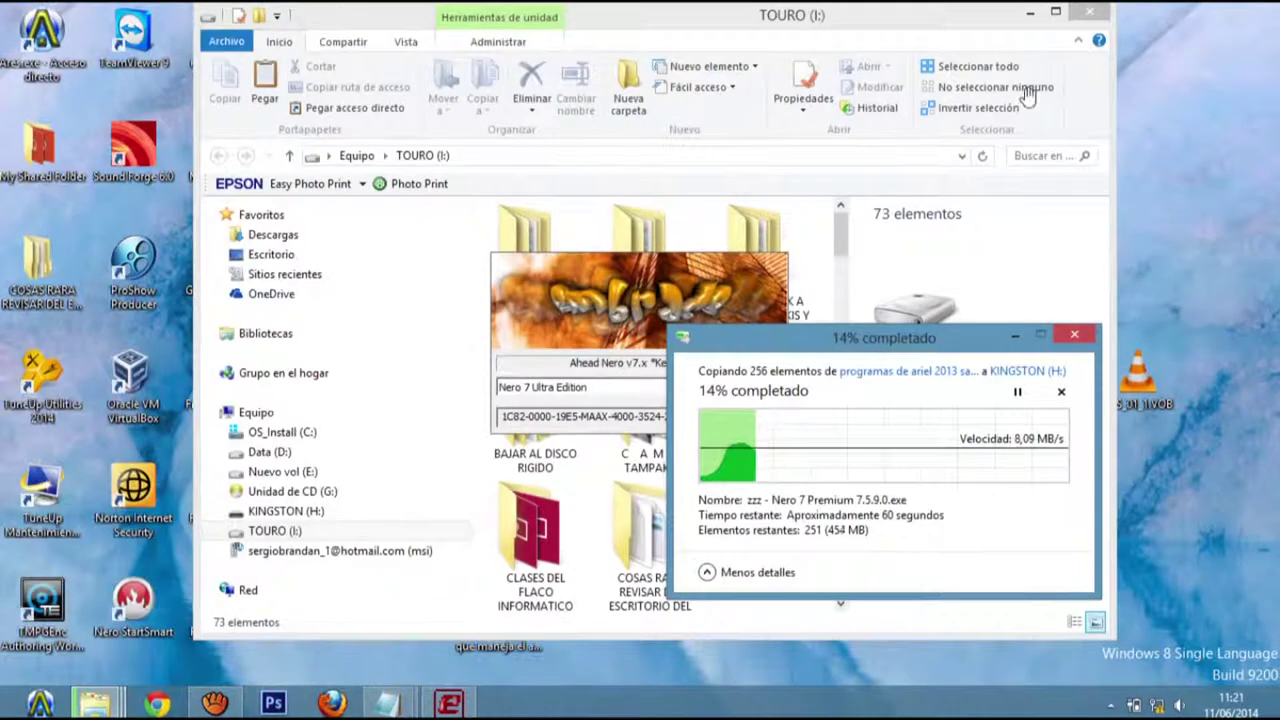
# Step: Start the keymaker's Clean function, cancel its prompt, and close the keymaker
pyautogui.click(632, 284)
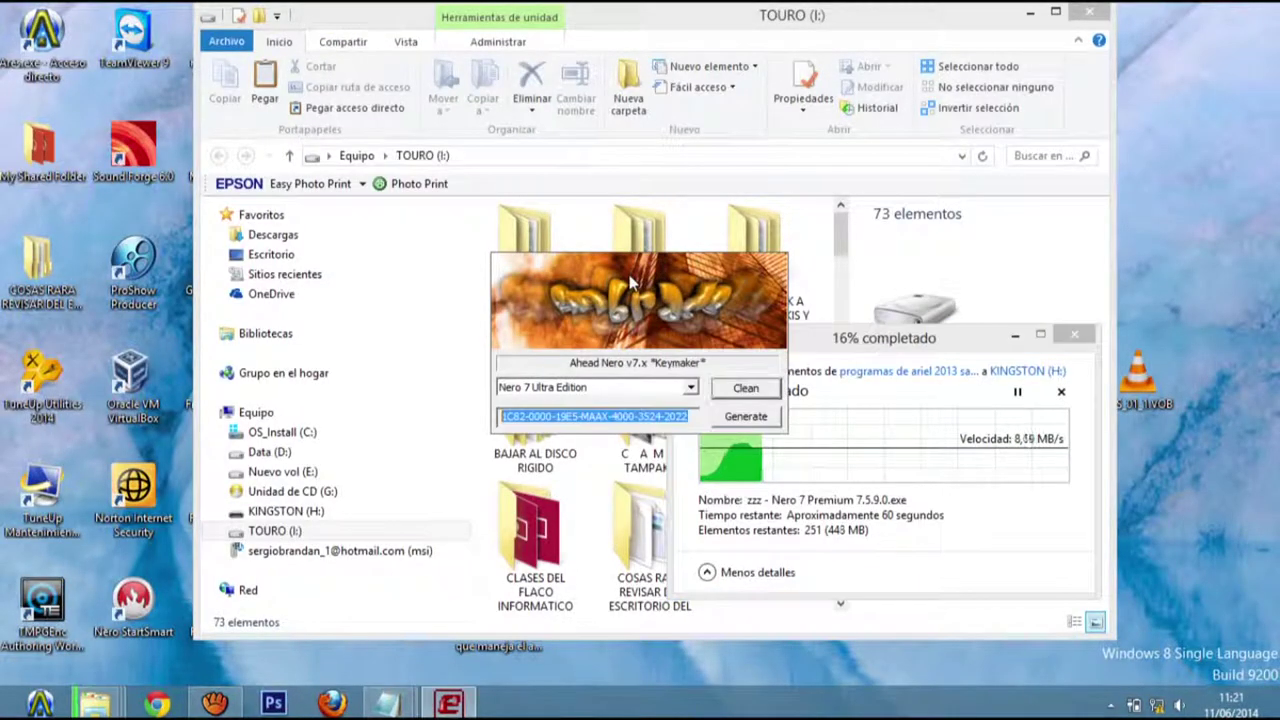
pyautogui.click(754, 396)
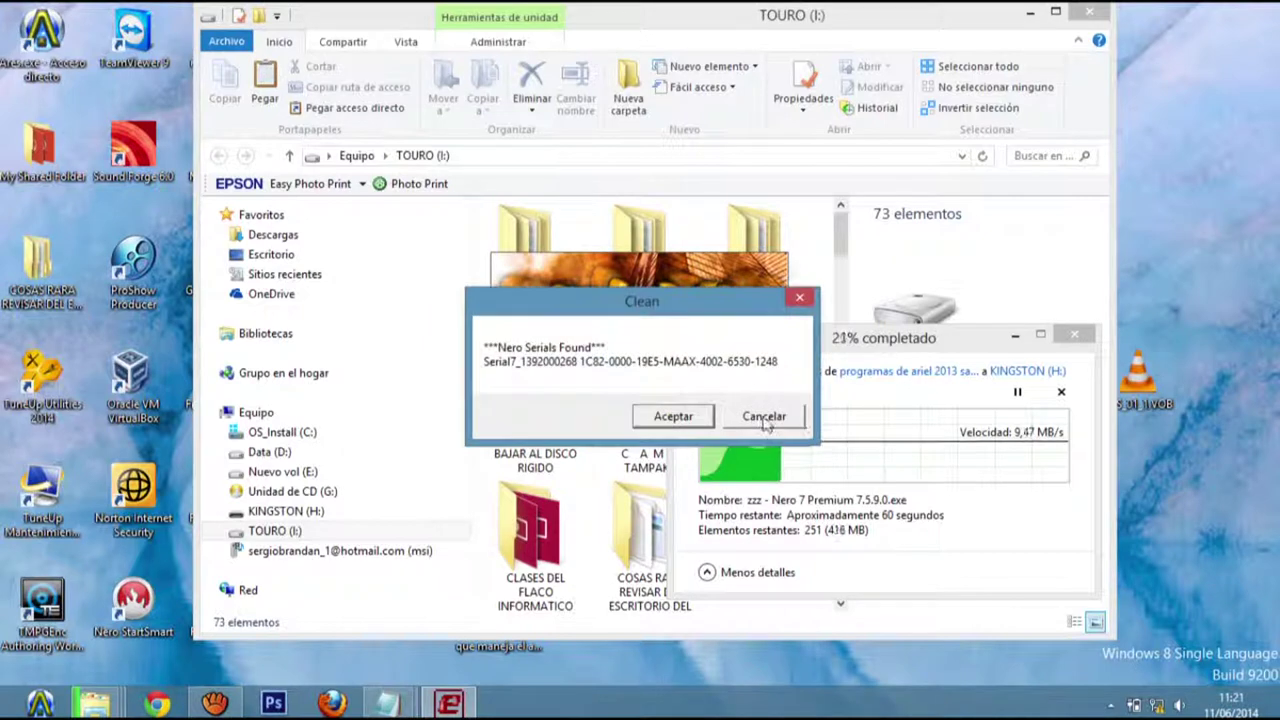
pyautogui.click(764, 418)
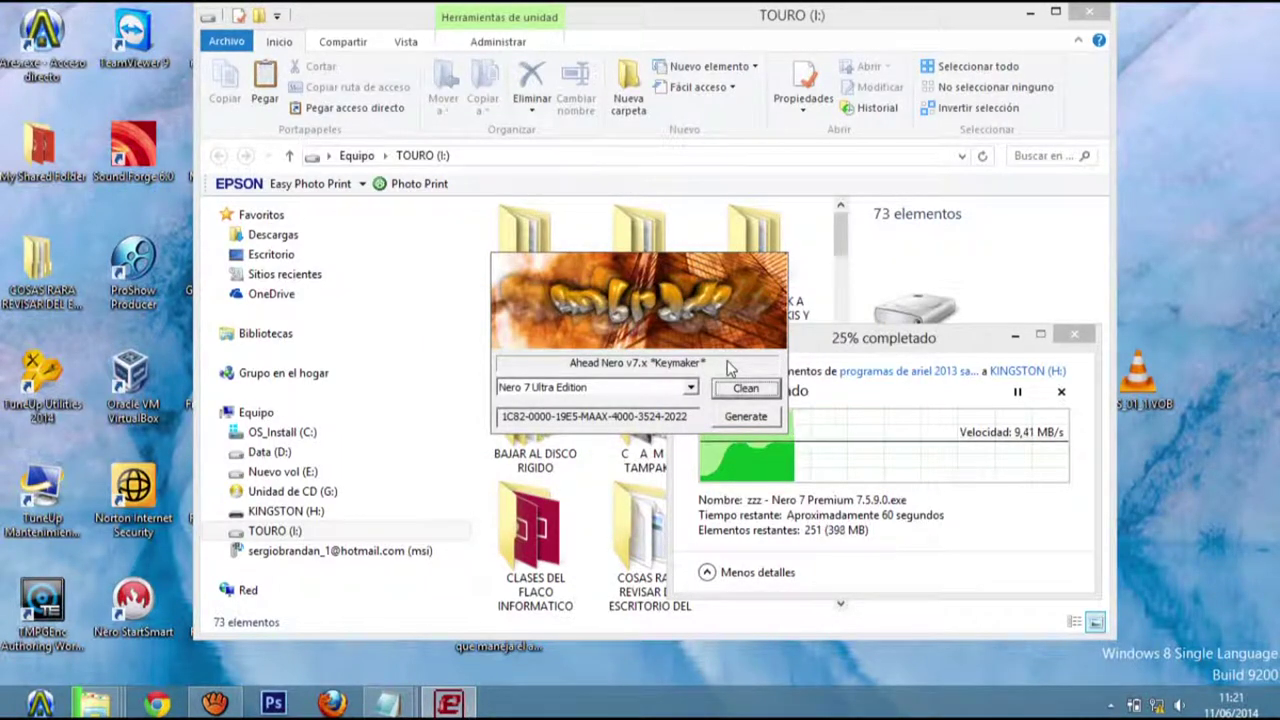
pyautogui.press('Escape')
# Step: Close the TOURO (I:) window and switch to the Screen Record section of aTube Catcher, dismissing its start window
pyautogui.moveTo(816, 355); pyautogui.dragTo(933, 358)
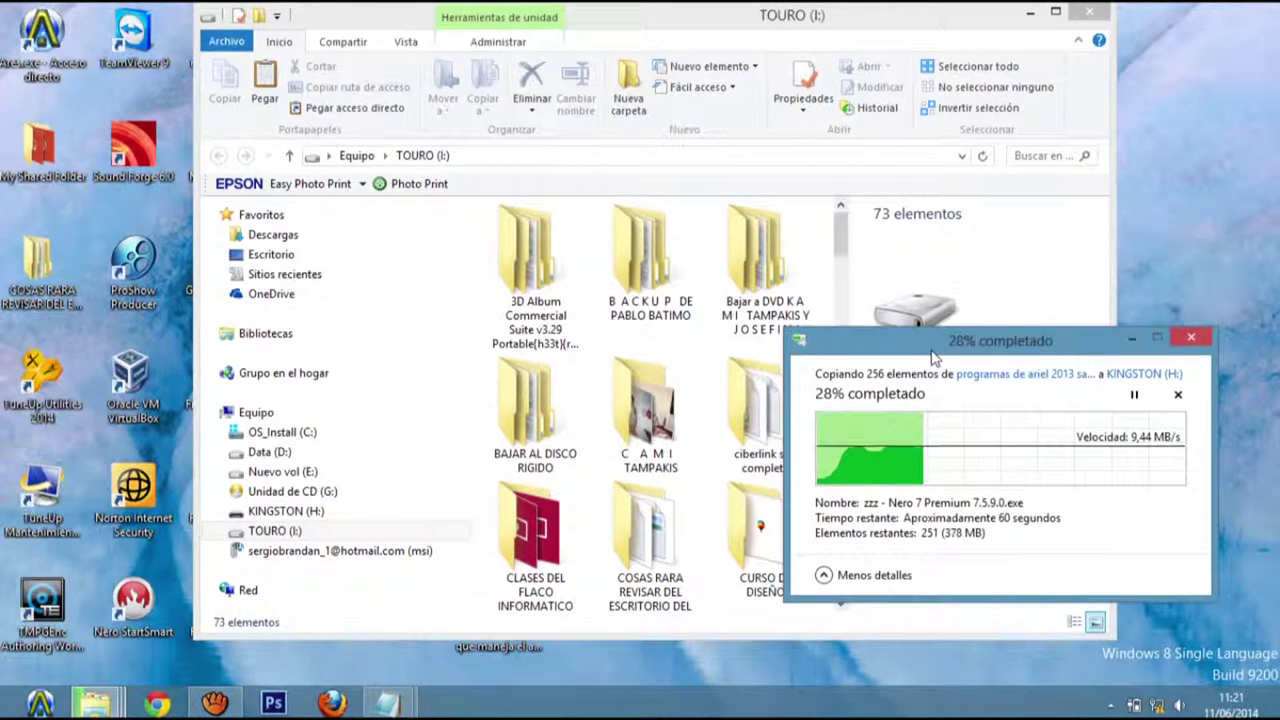
pyautogui.click(1100, 15)
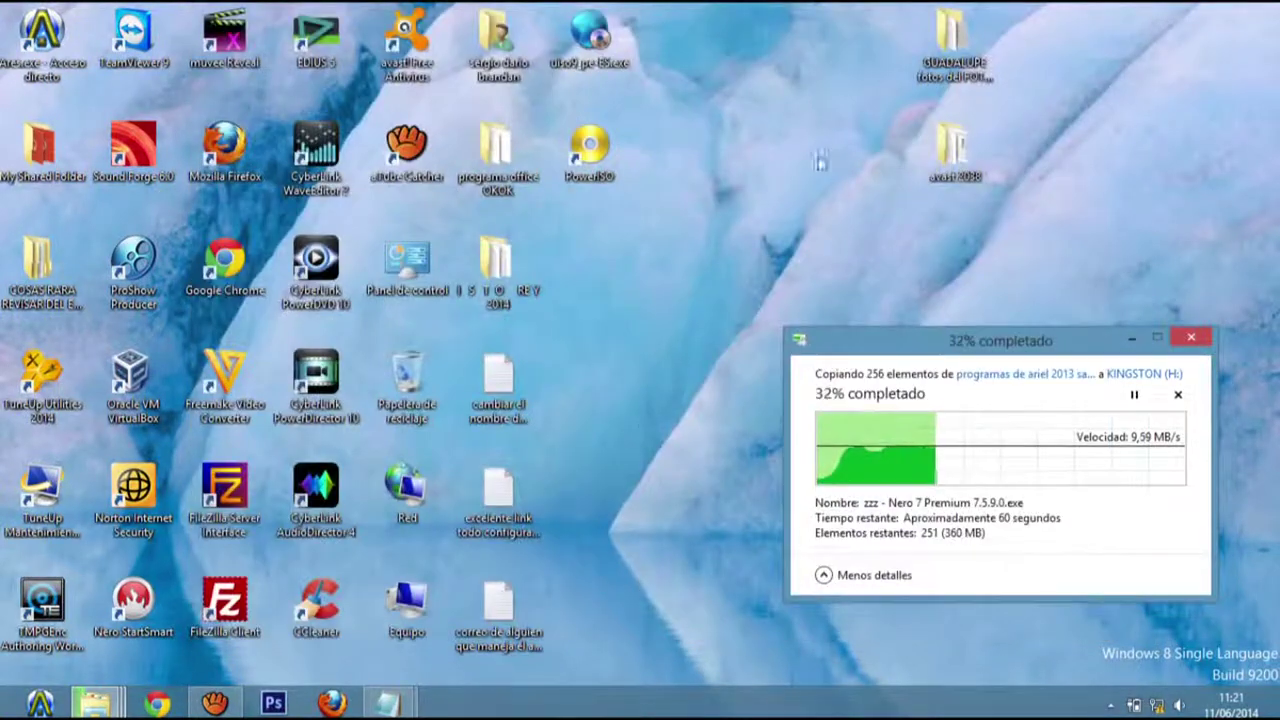
pyautogui.click(214, 703)
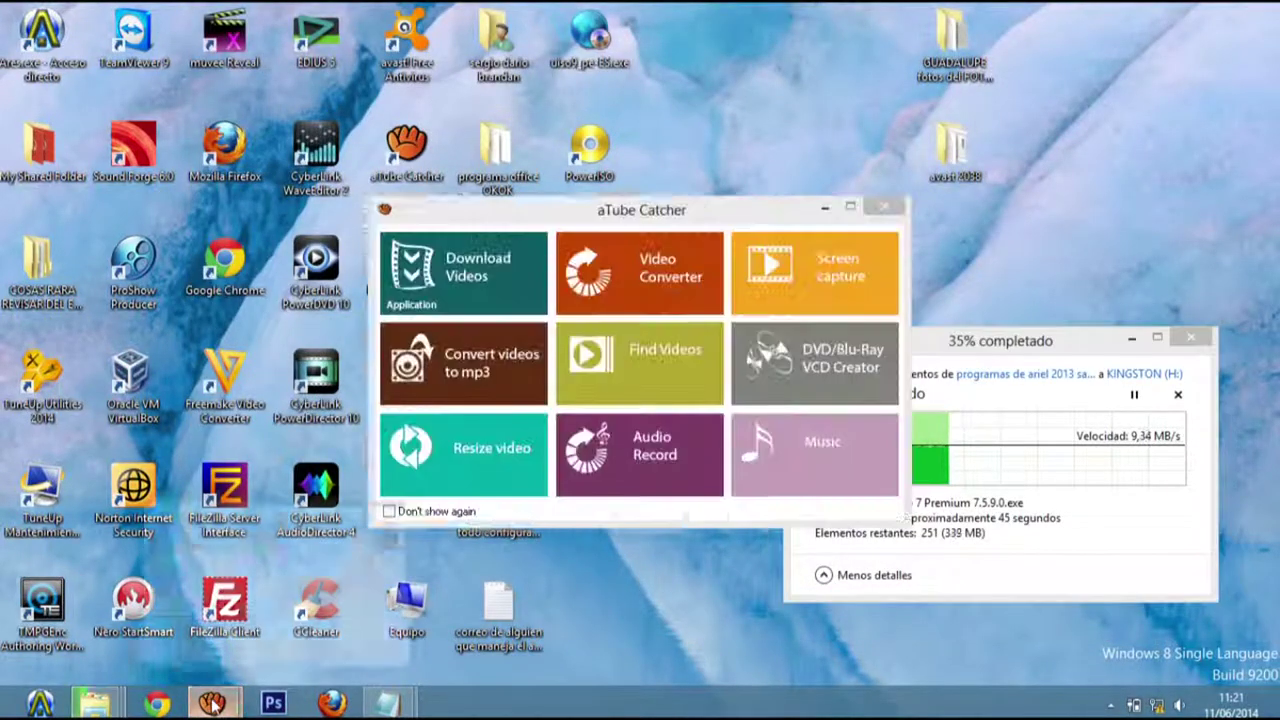
pyautogui.click(885, 207)
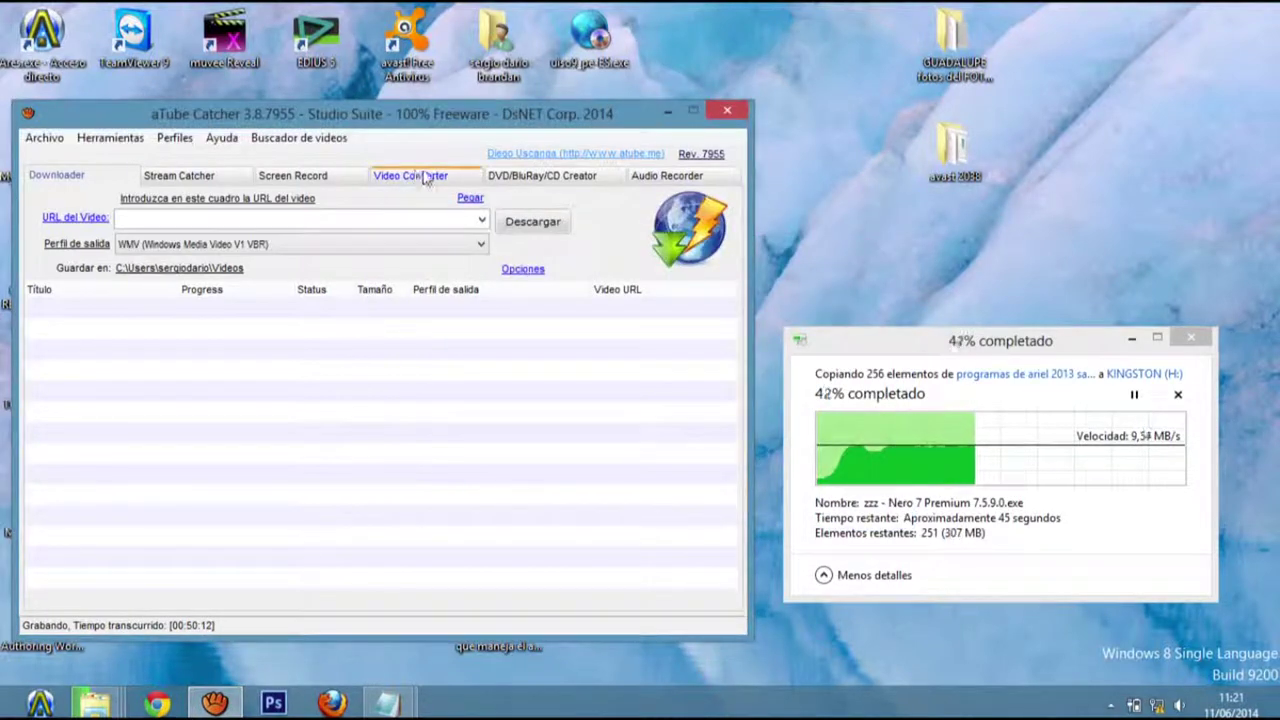
pyautogui.click(325, 175)
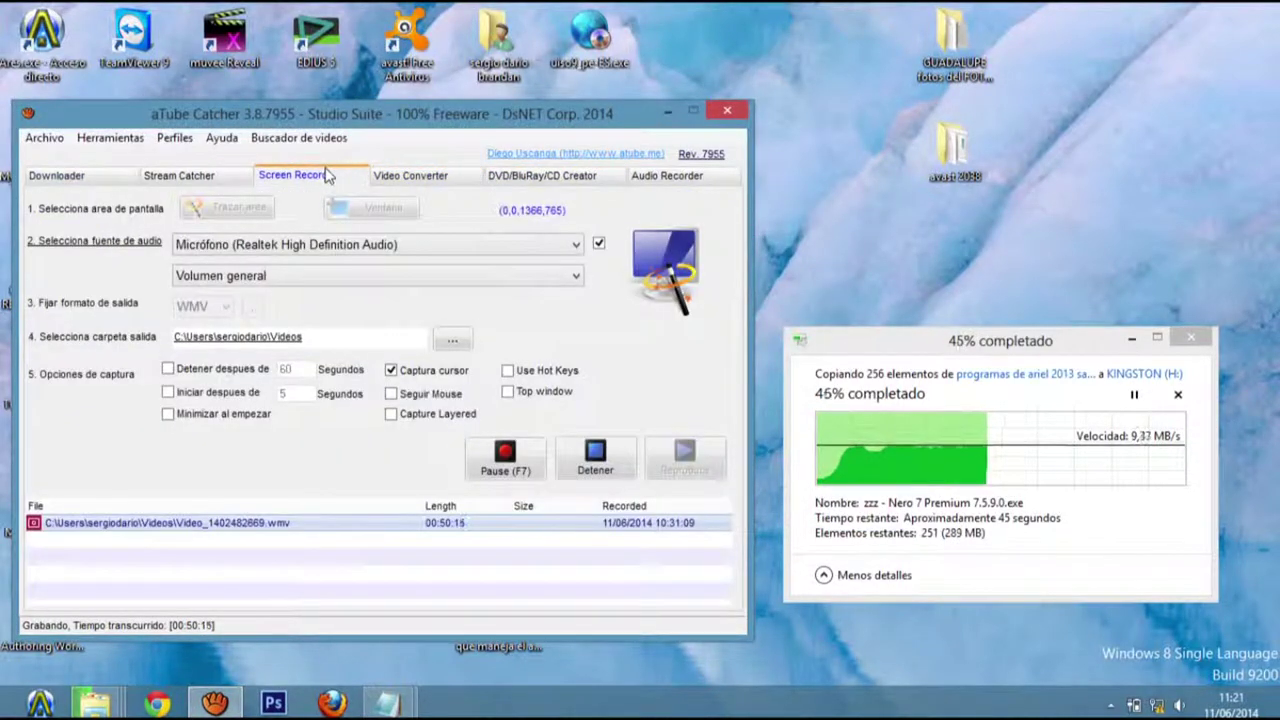